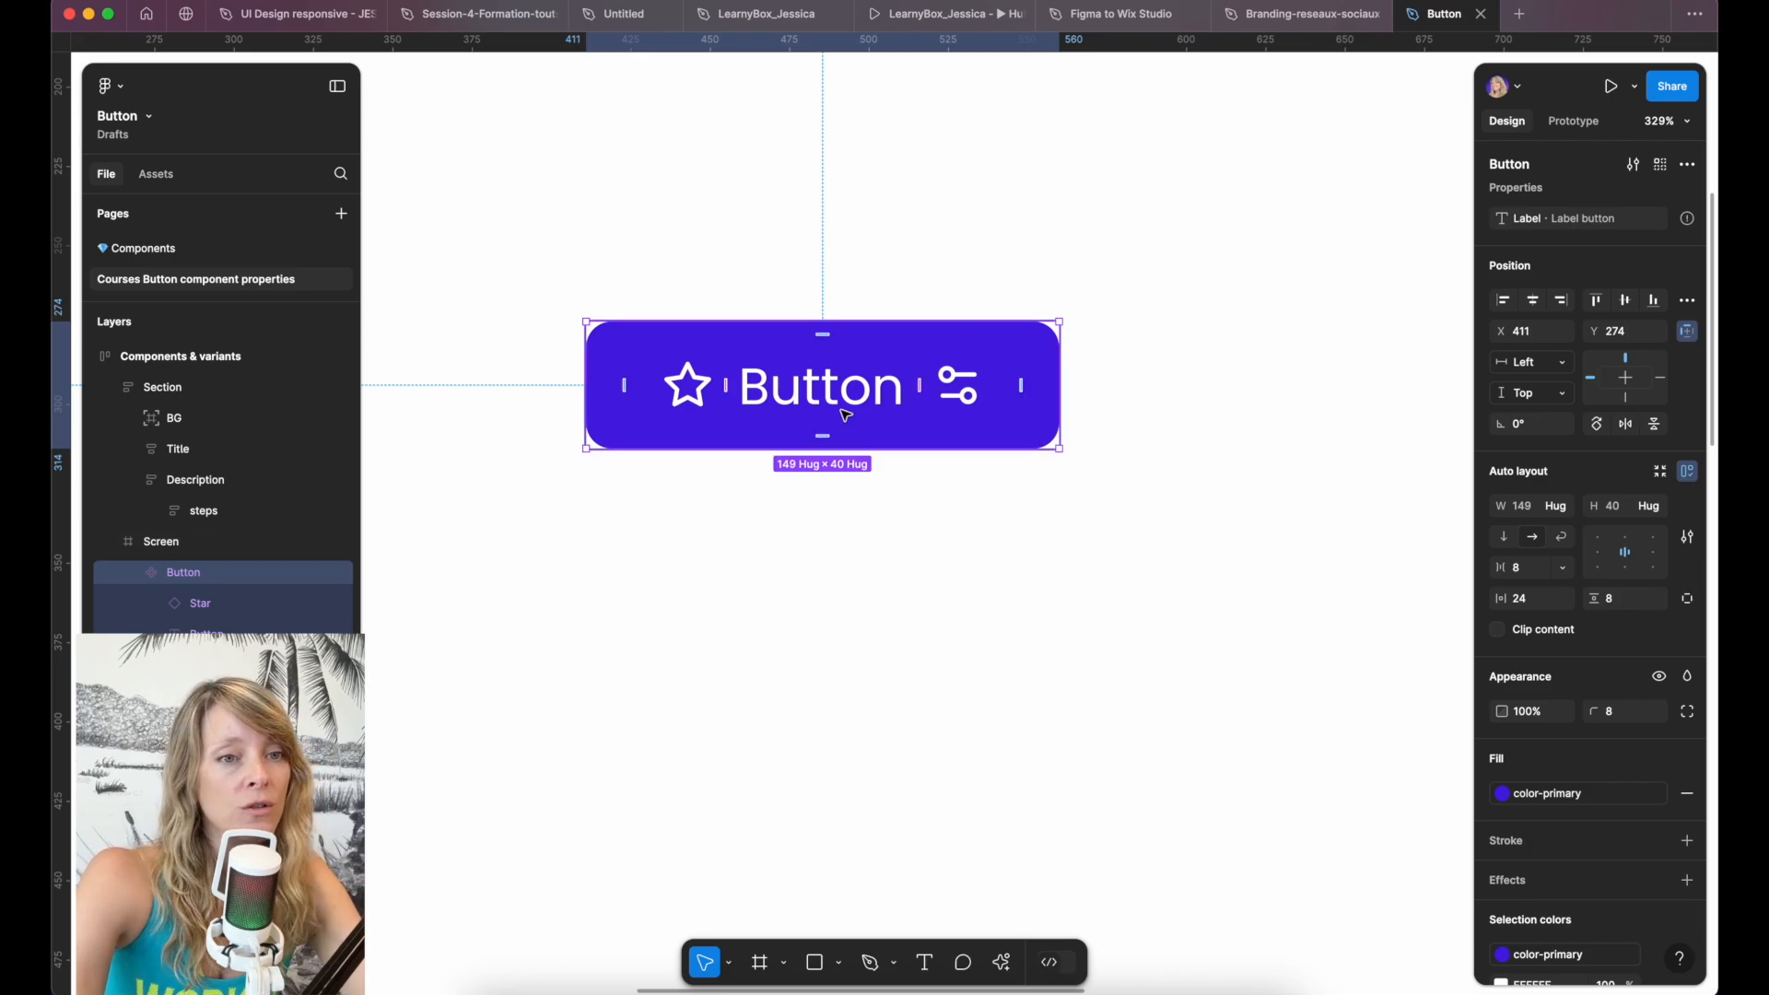
Link the button's text layer to the existing Label text property.
double_click(807, 397)
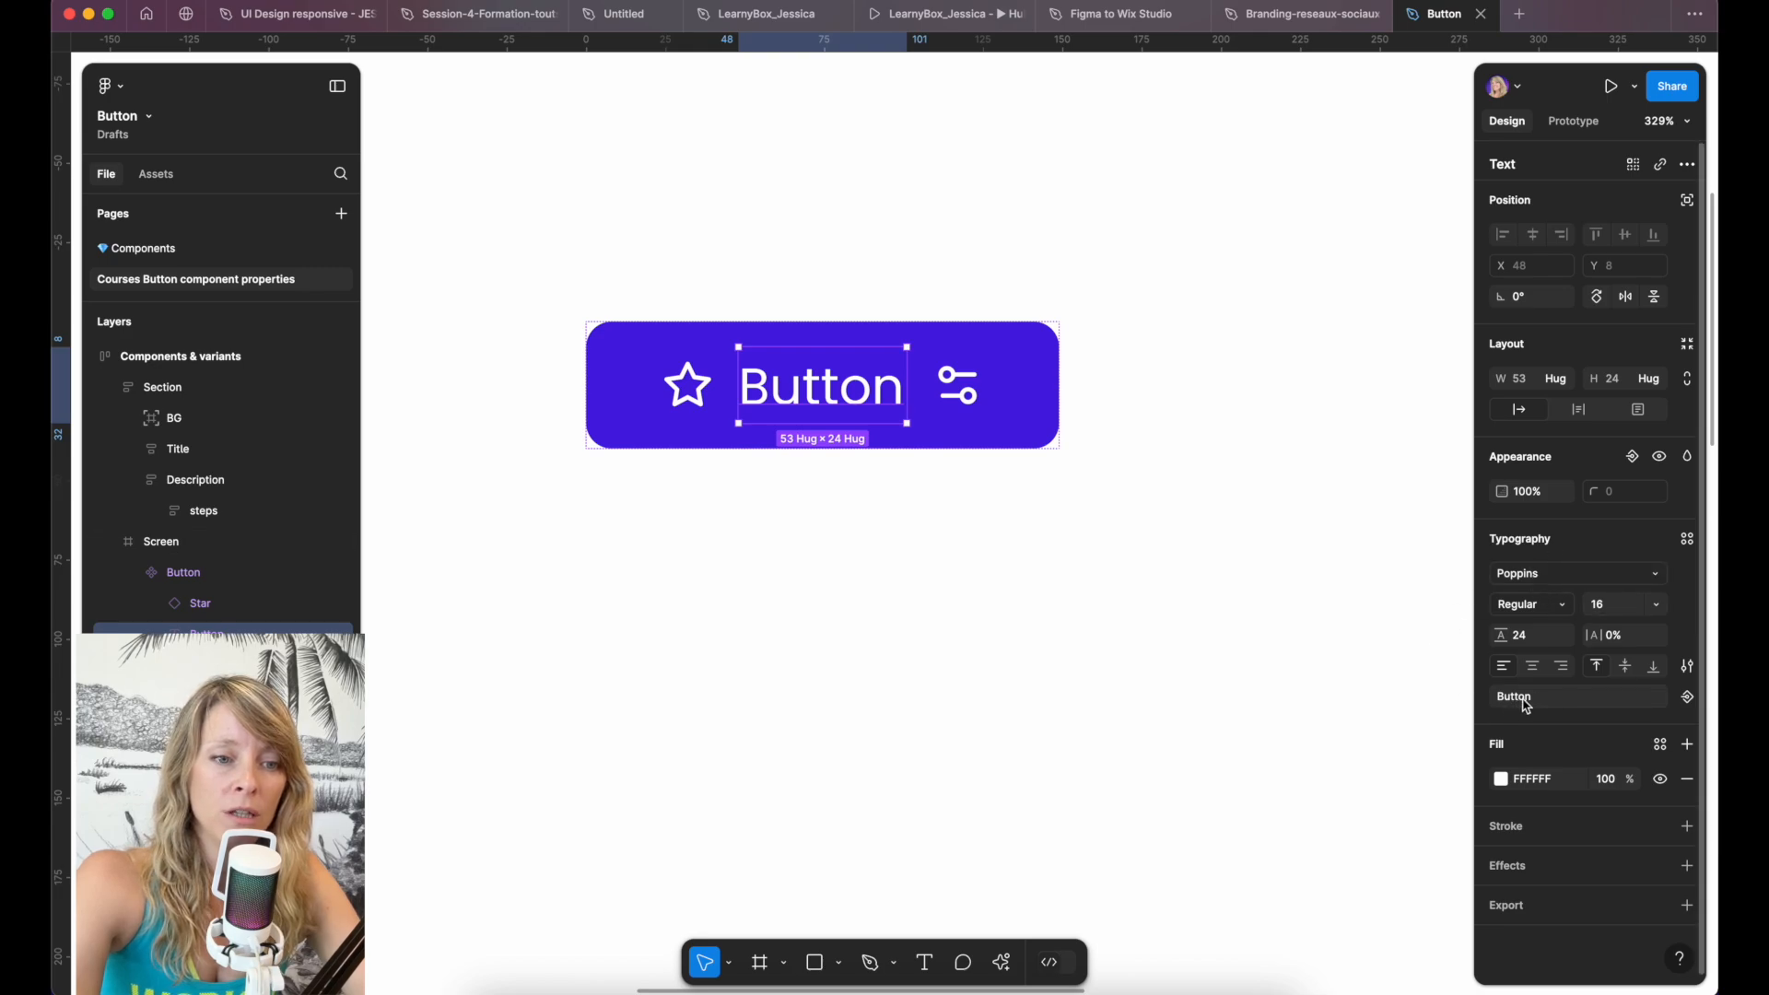
click(1688, 698)
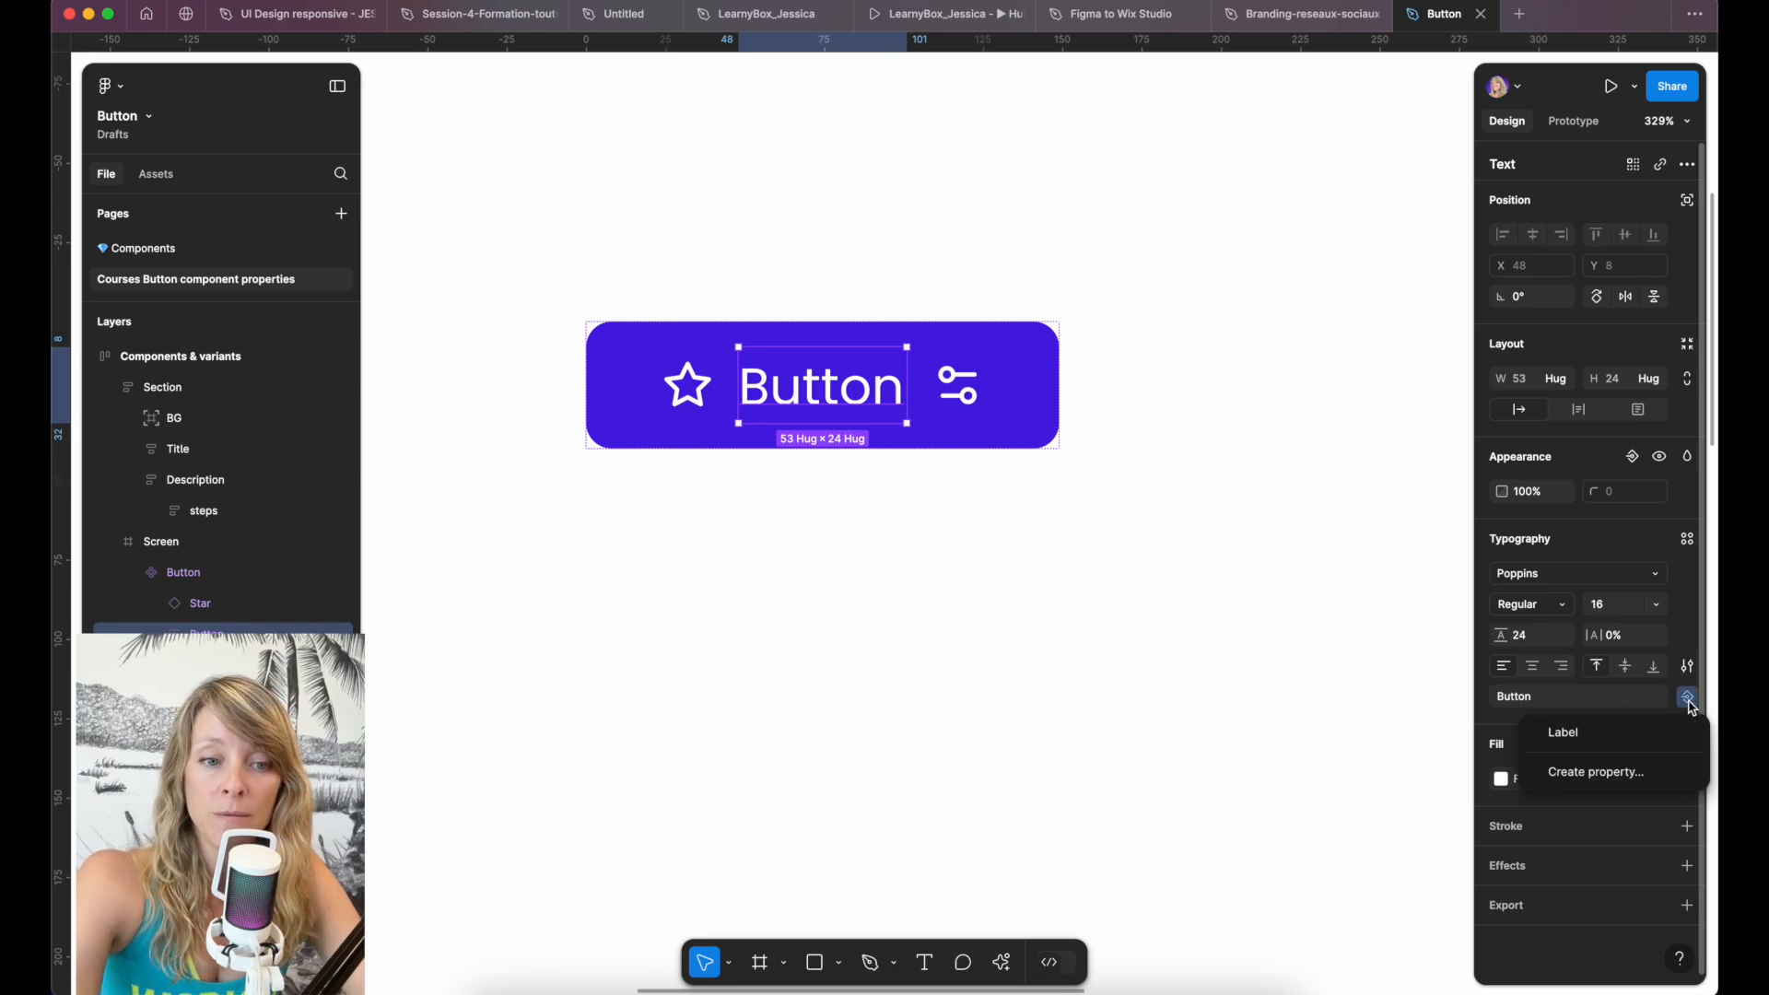
click(1560, 739)
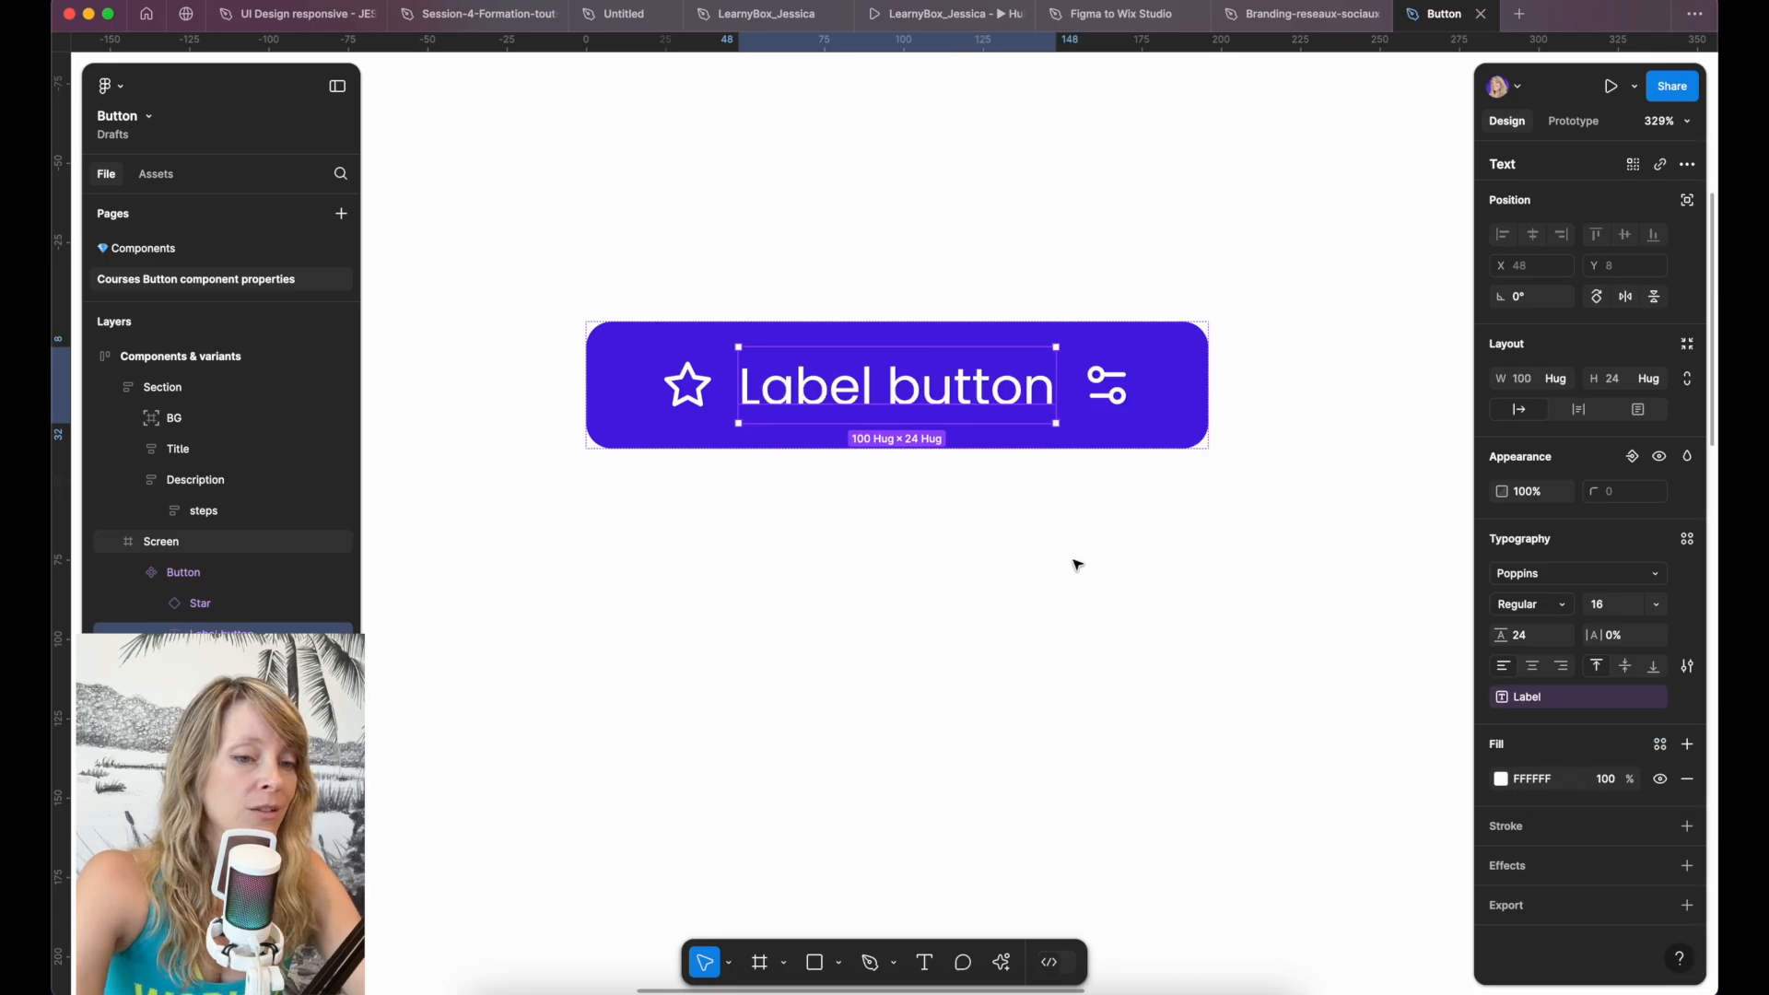
click(1074, 561)
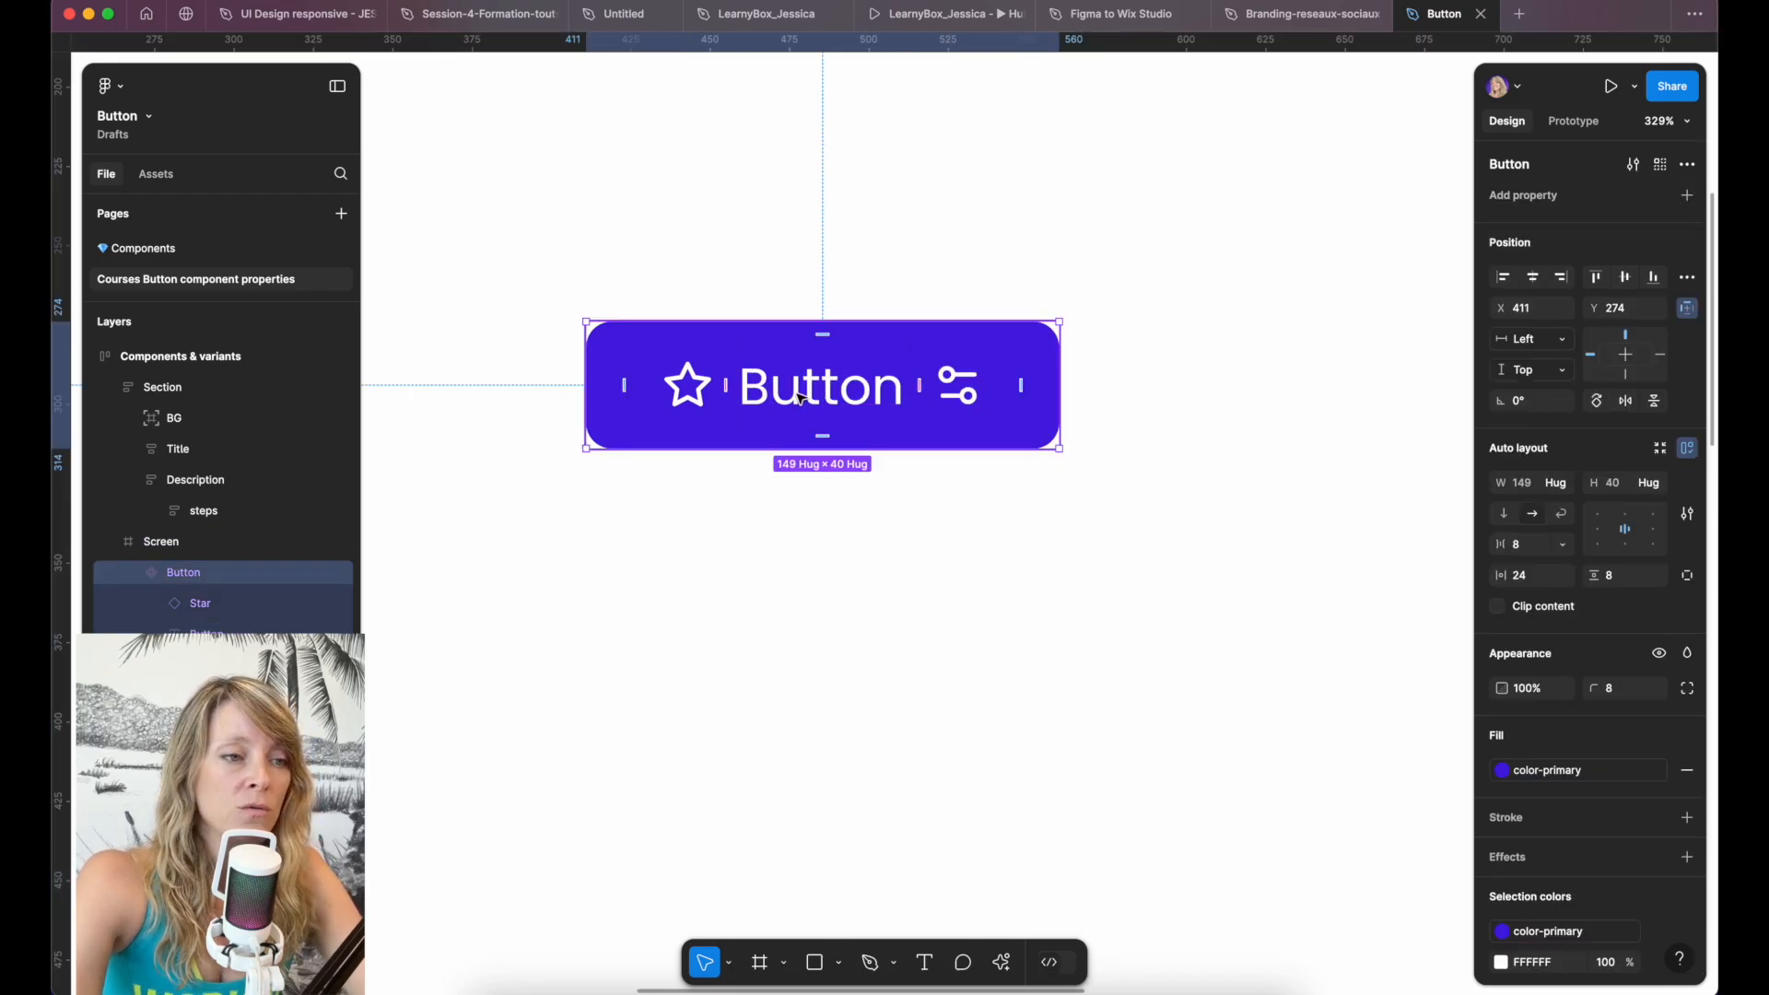
Create a text property named Label with the value "Label button" from the button's text layer.
double_click(800, 397)
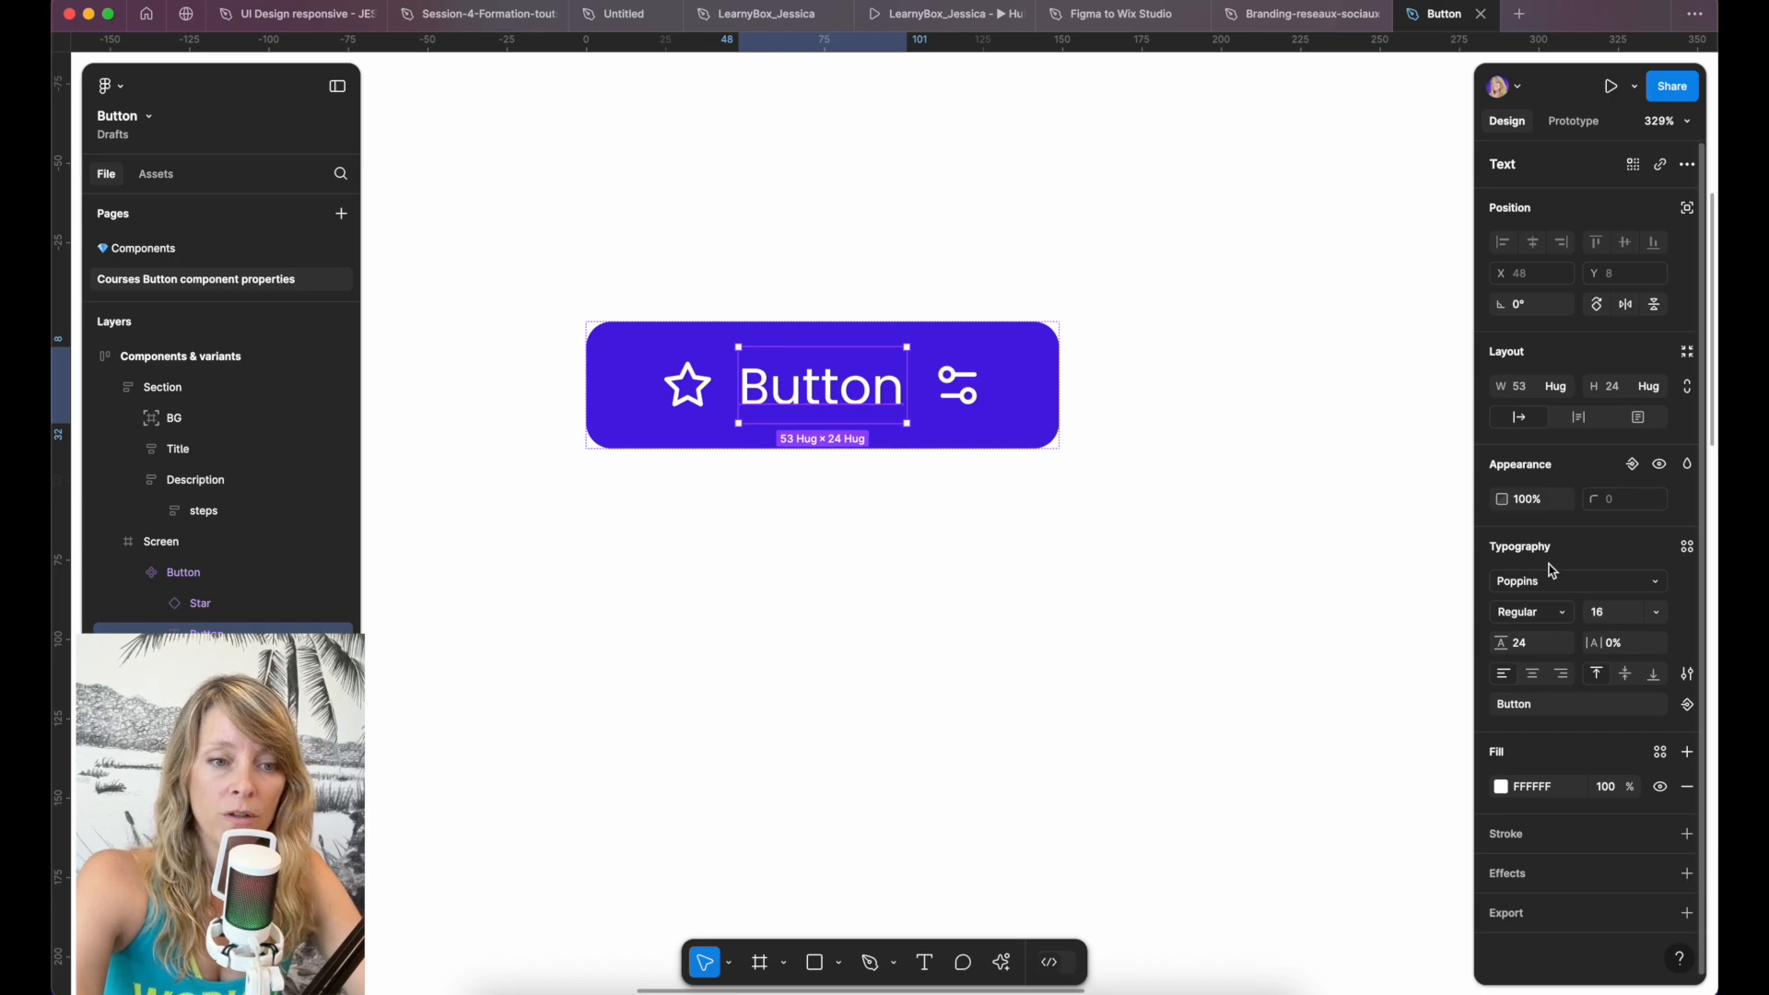
click(1687, 707)
text(Label)
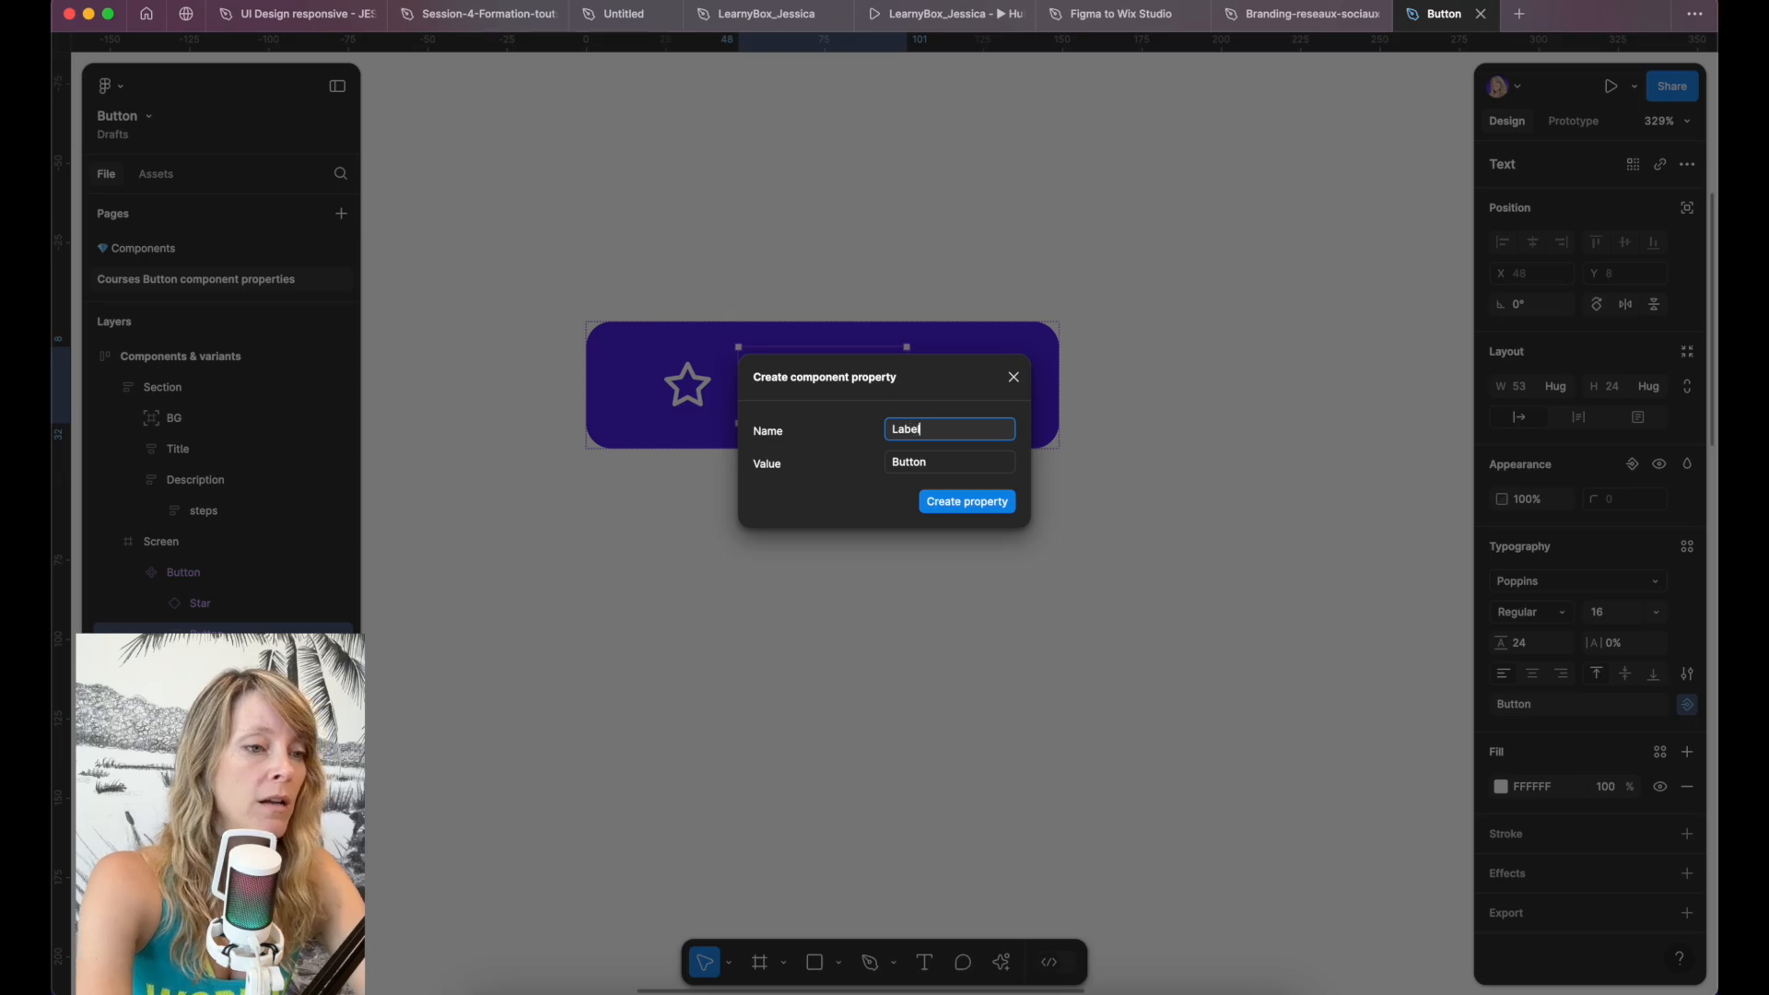
key(Tab)
text(Label button)
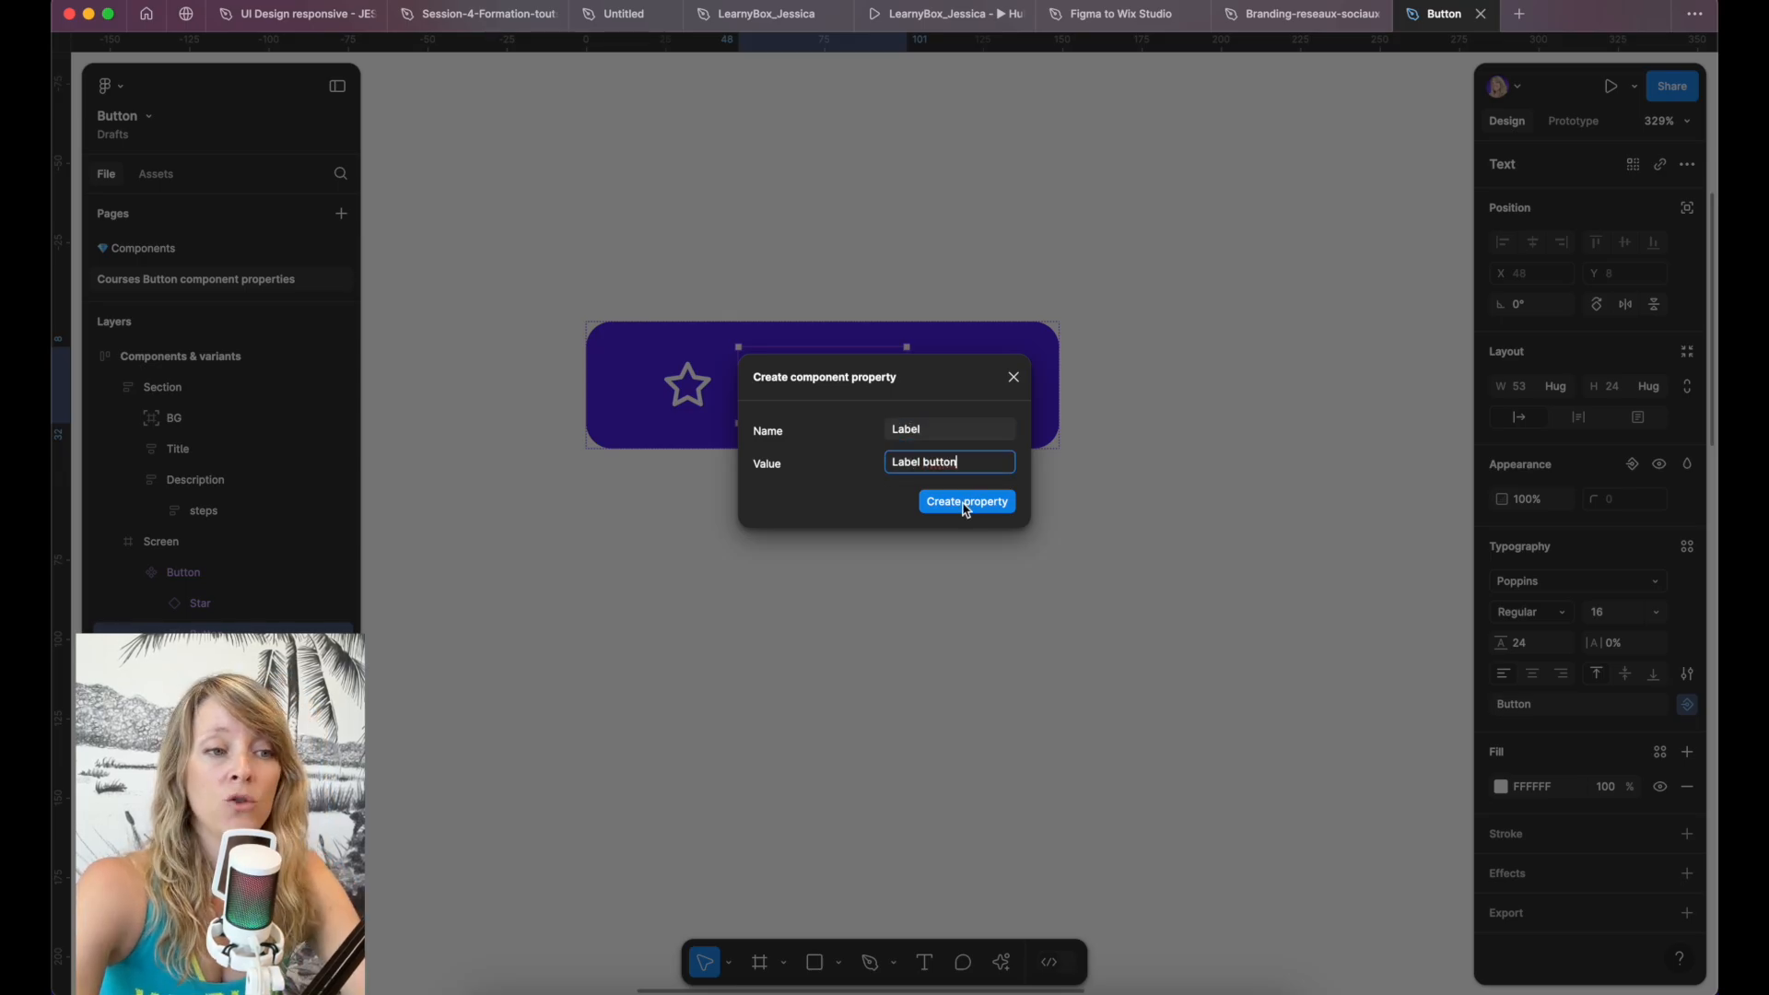
click(967, 504)
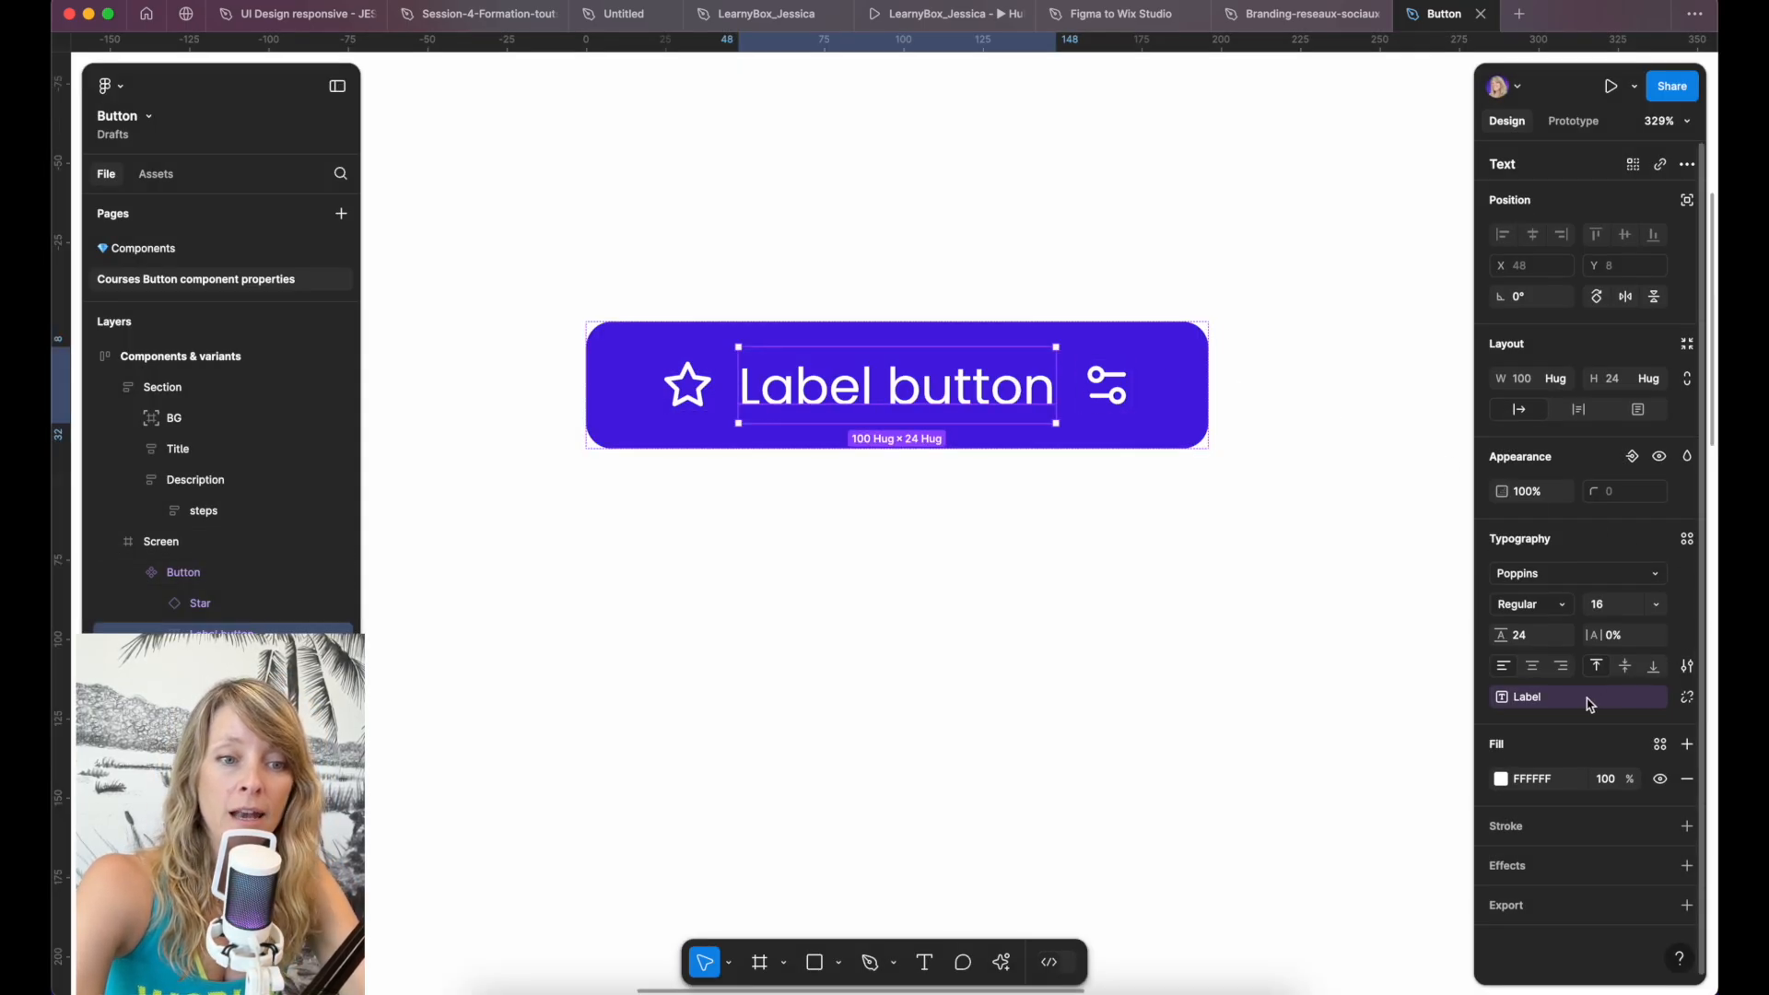
key(Escape)
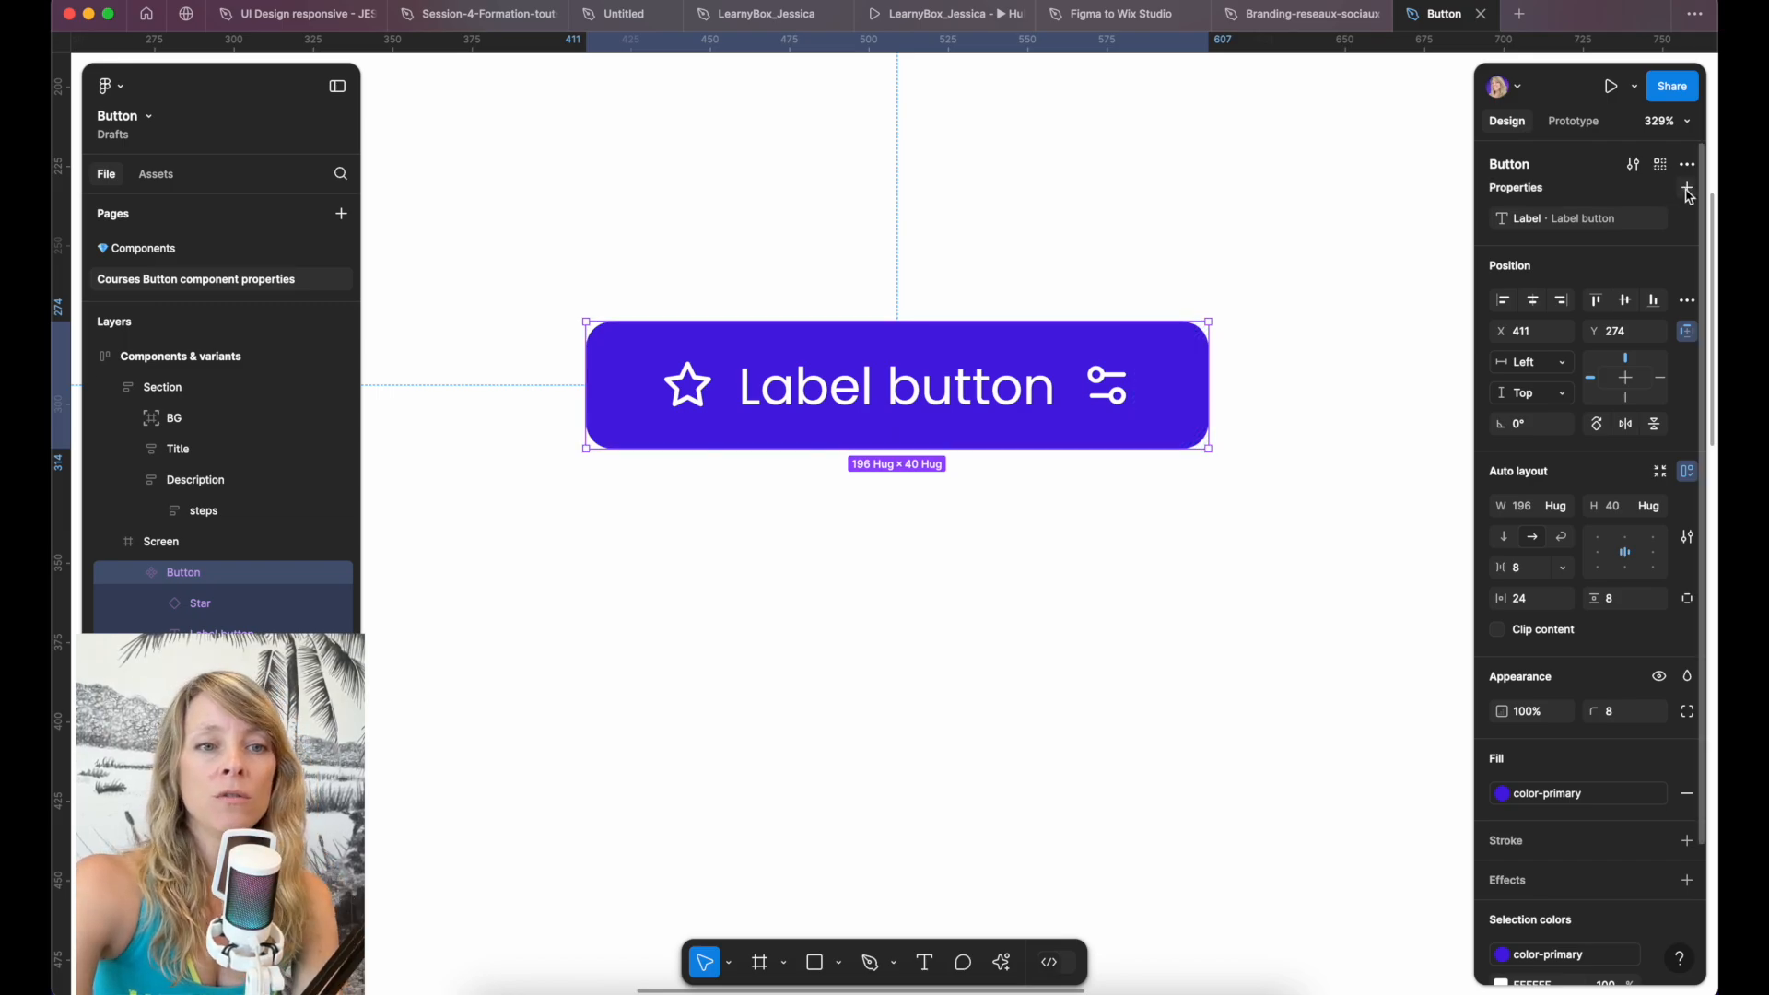
Add an instance swap property named "Icon left" to the Button component, with Star as its value.
click(1688, 188)
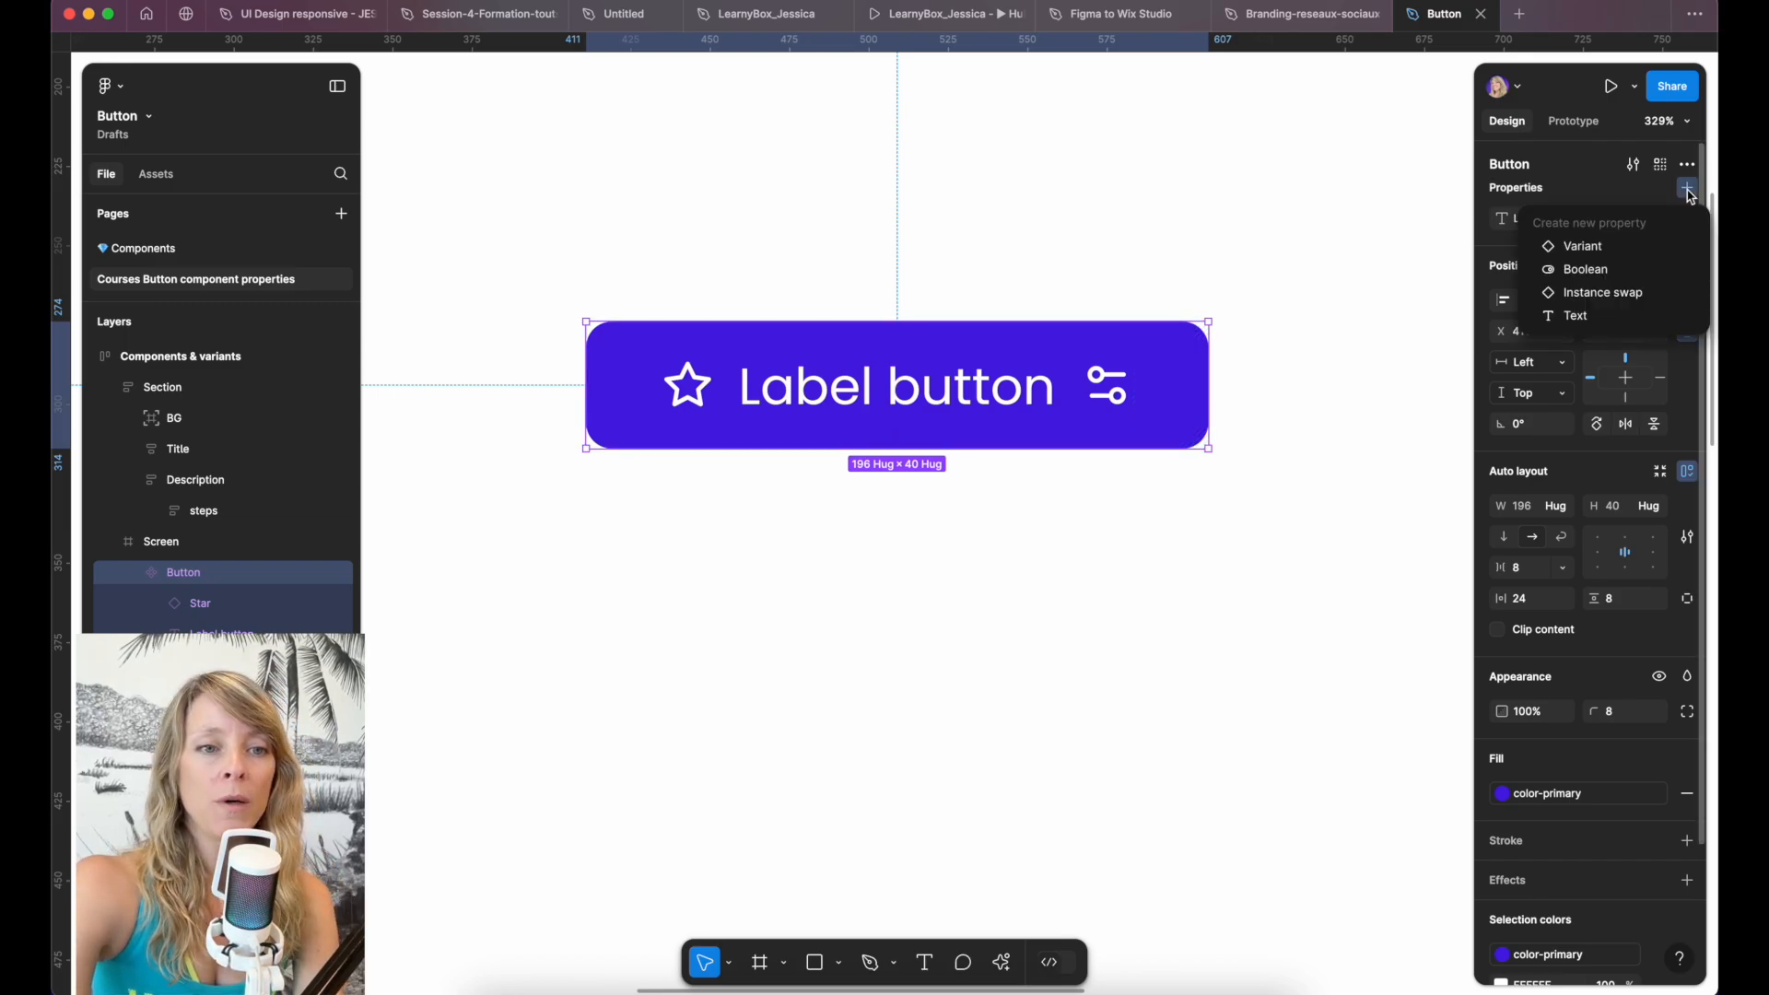
click(1599, 295)
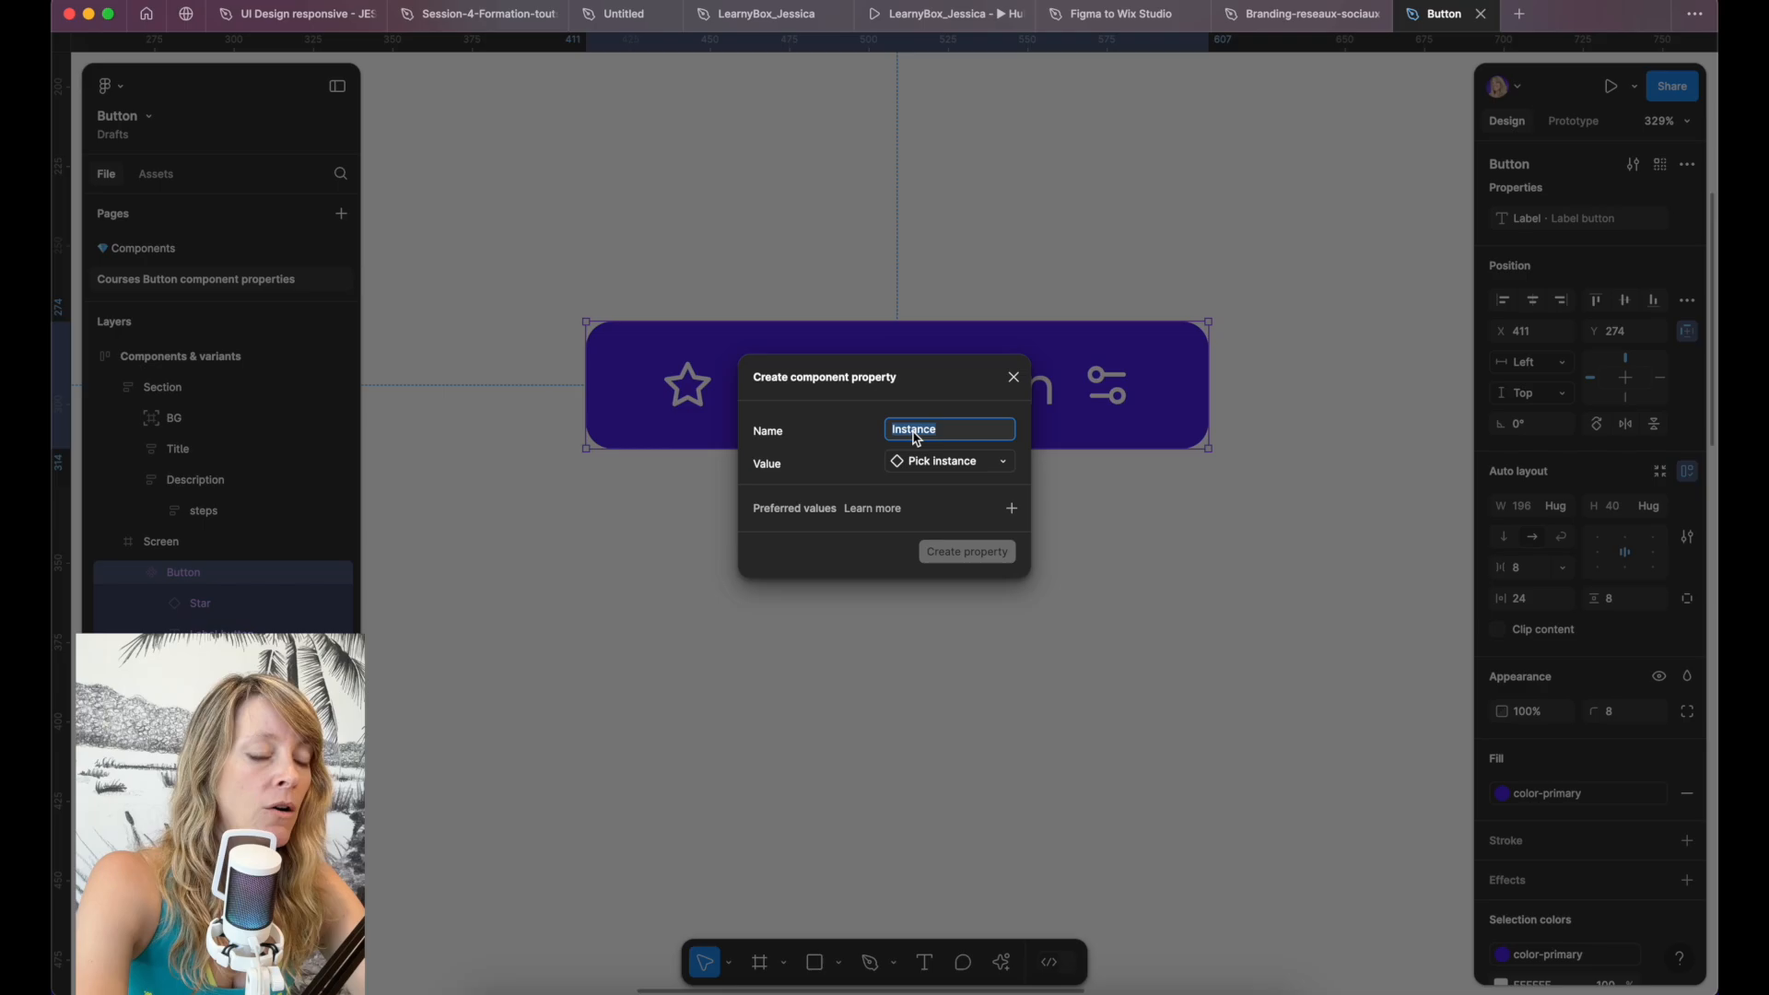
text(Icon)
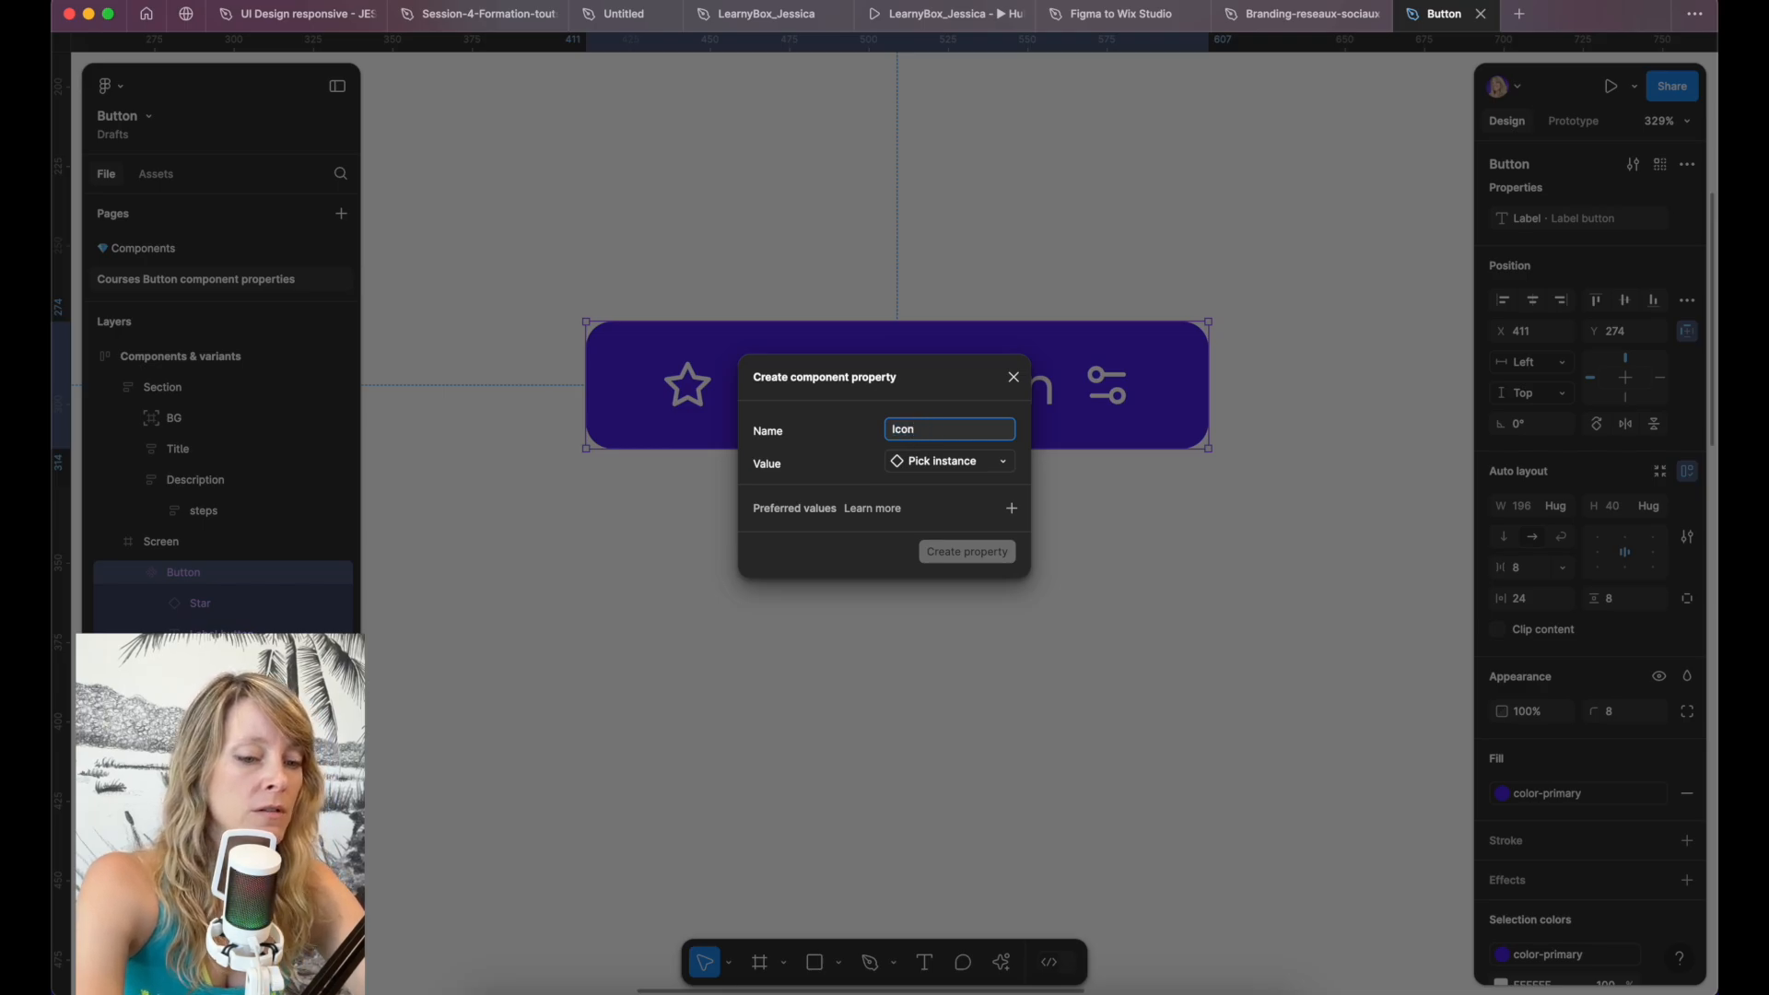
text( left)
click(936, 461)
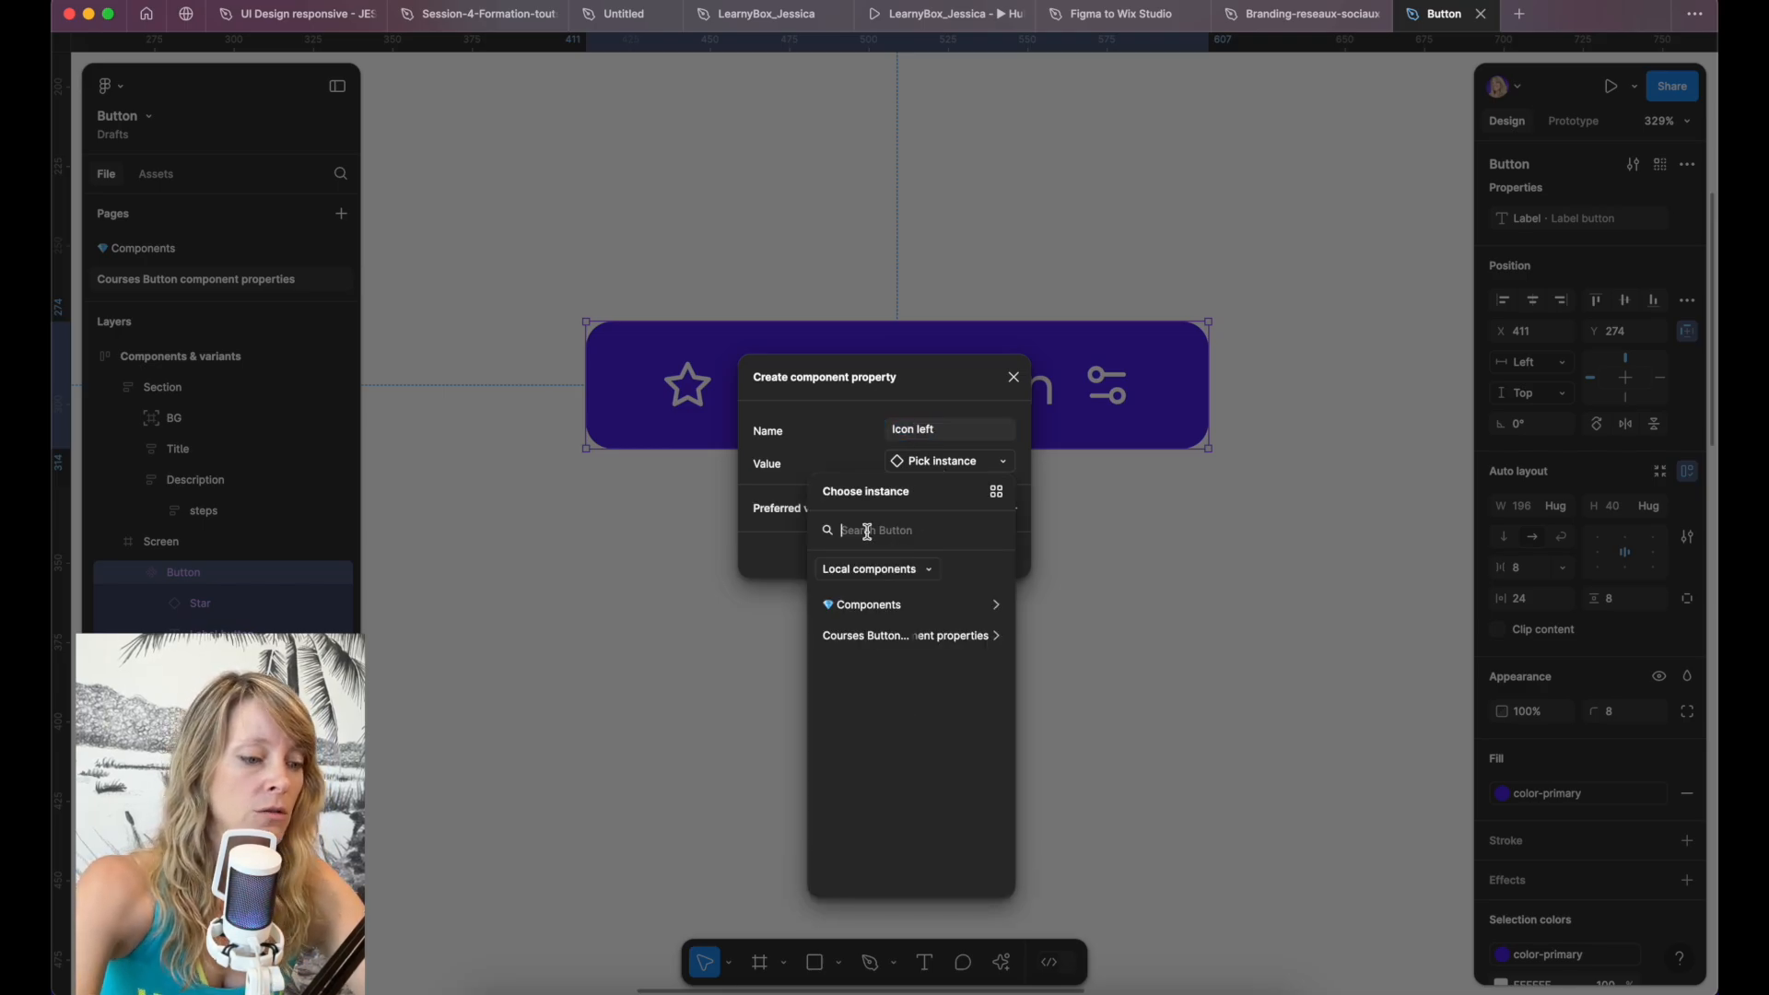
key(Escape)
click(990, 553)
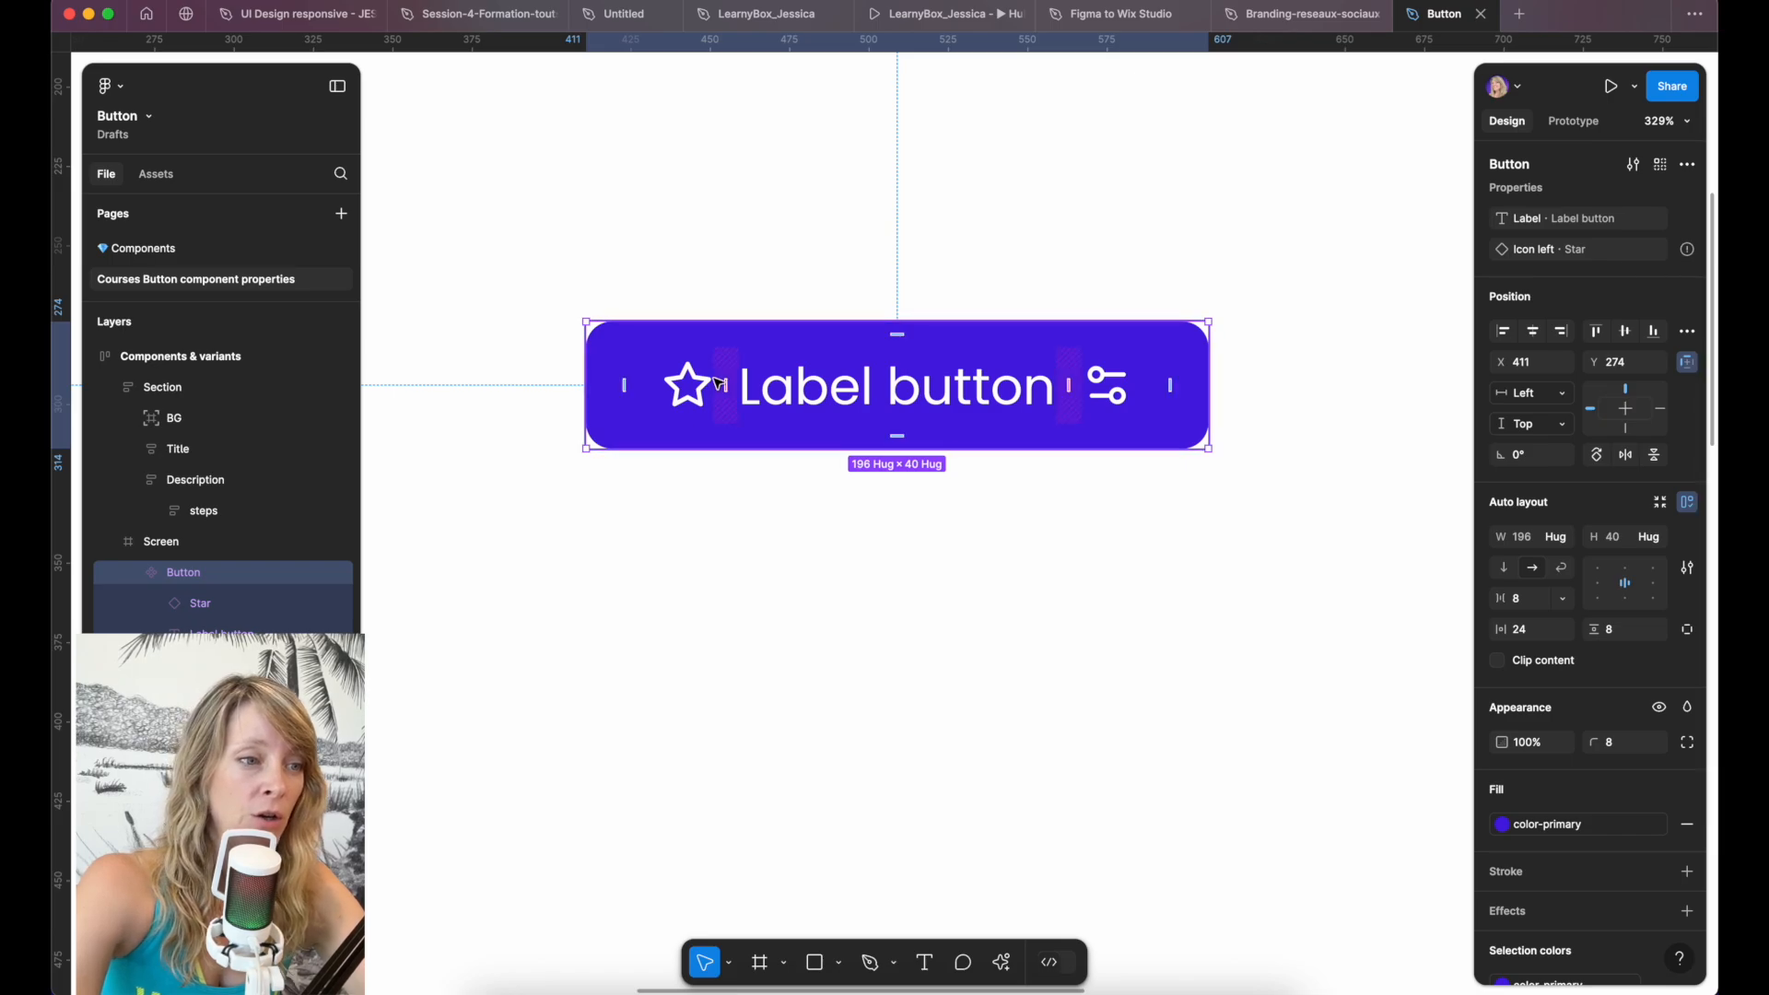
Link the star icon instance to the "Icon left" instance swap property.
click(691, 385)
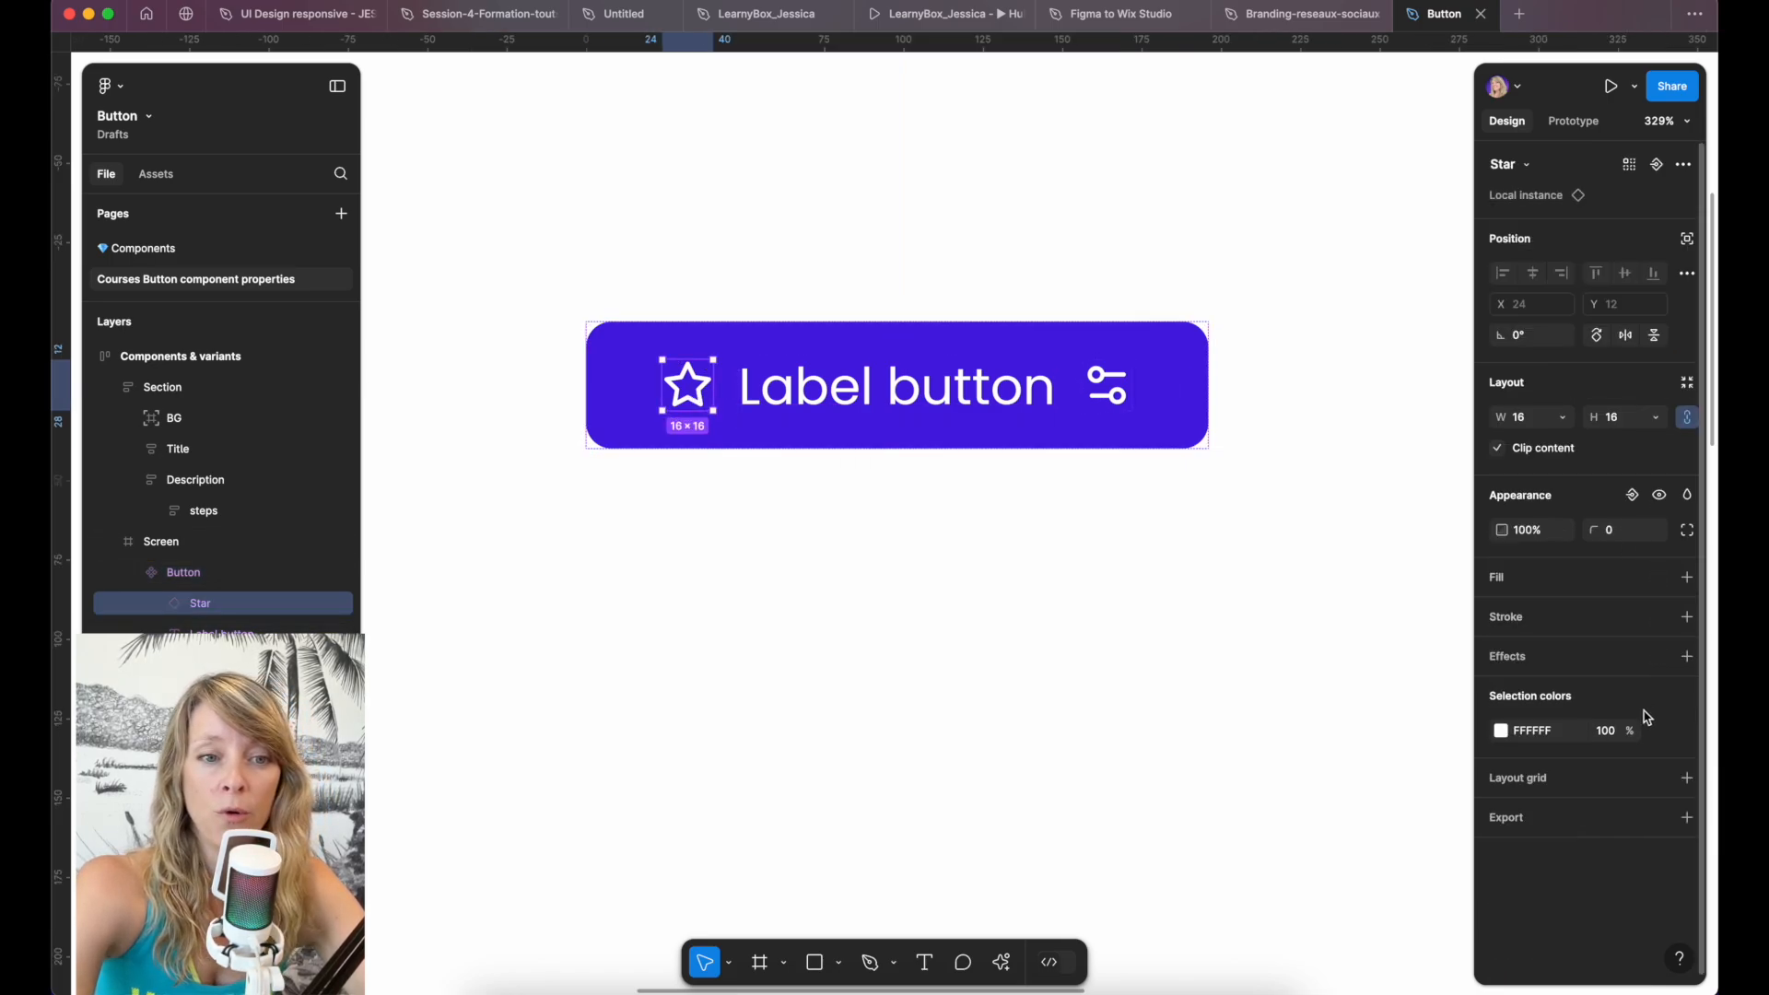
click(1662, 174)
click(1579, 197)
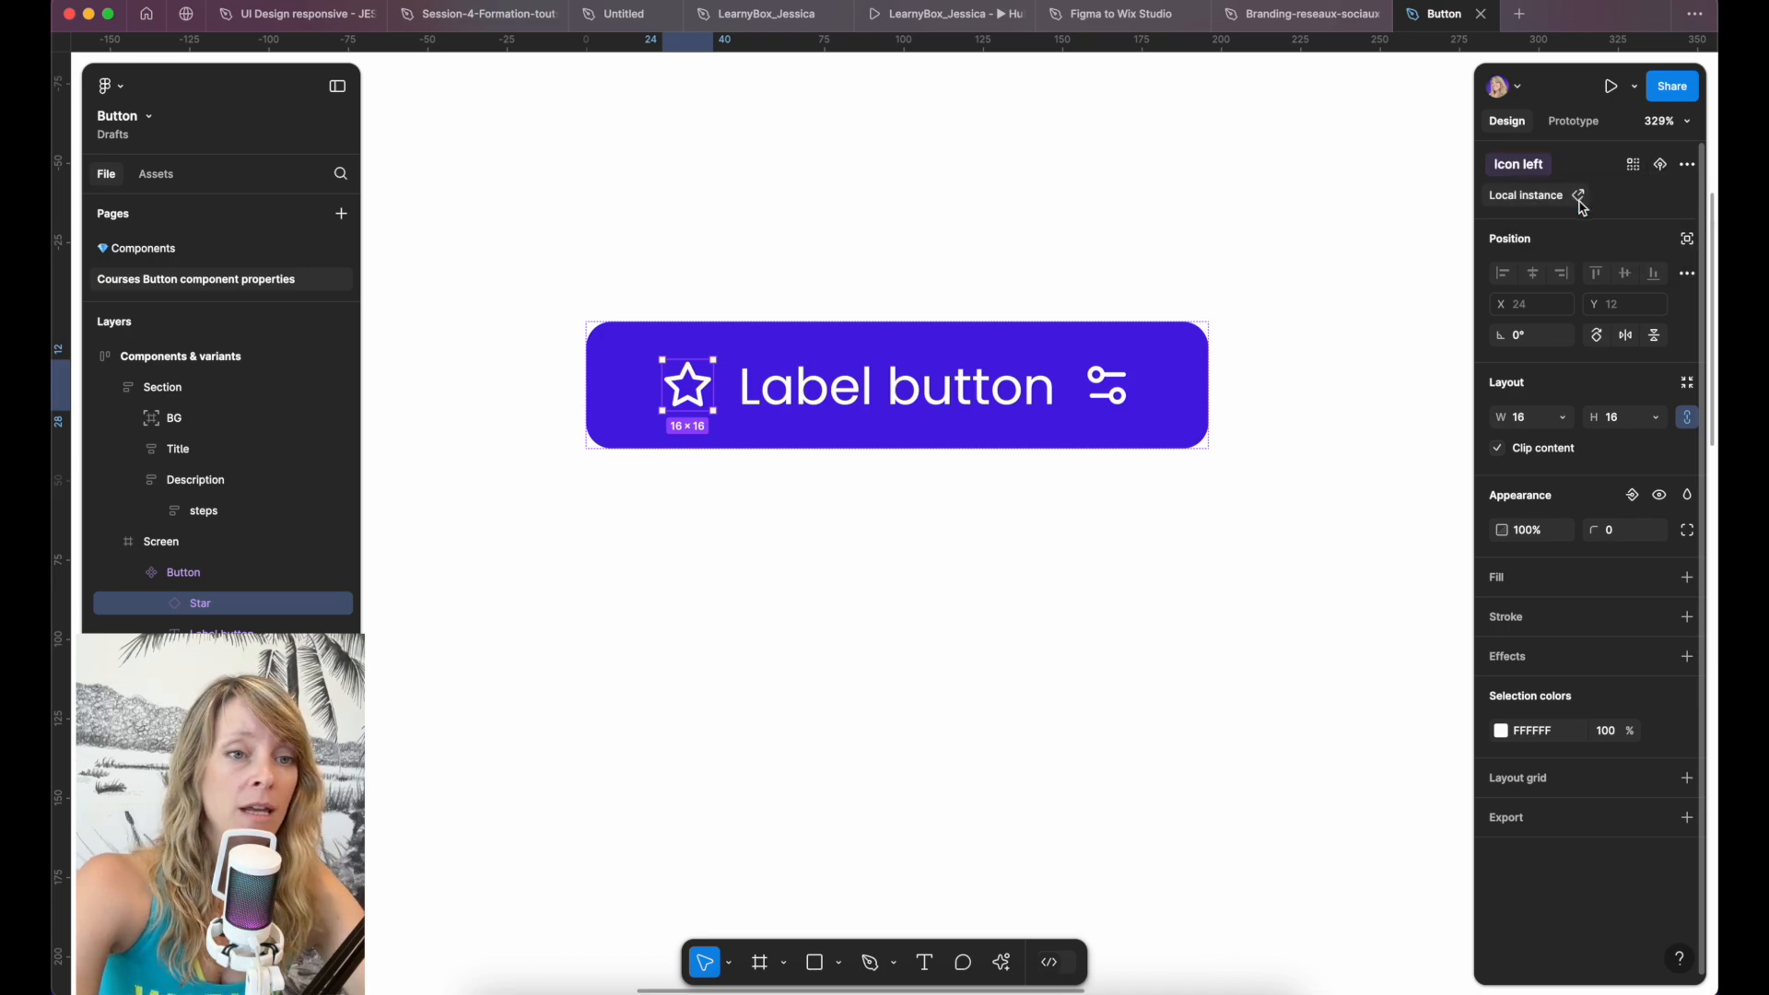
Create an instance swap property named "Right icon" from the settings icon, keeping Settings-2 as its value.
click(1115, 391)
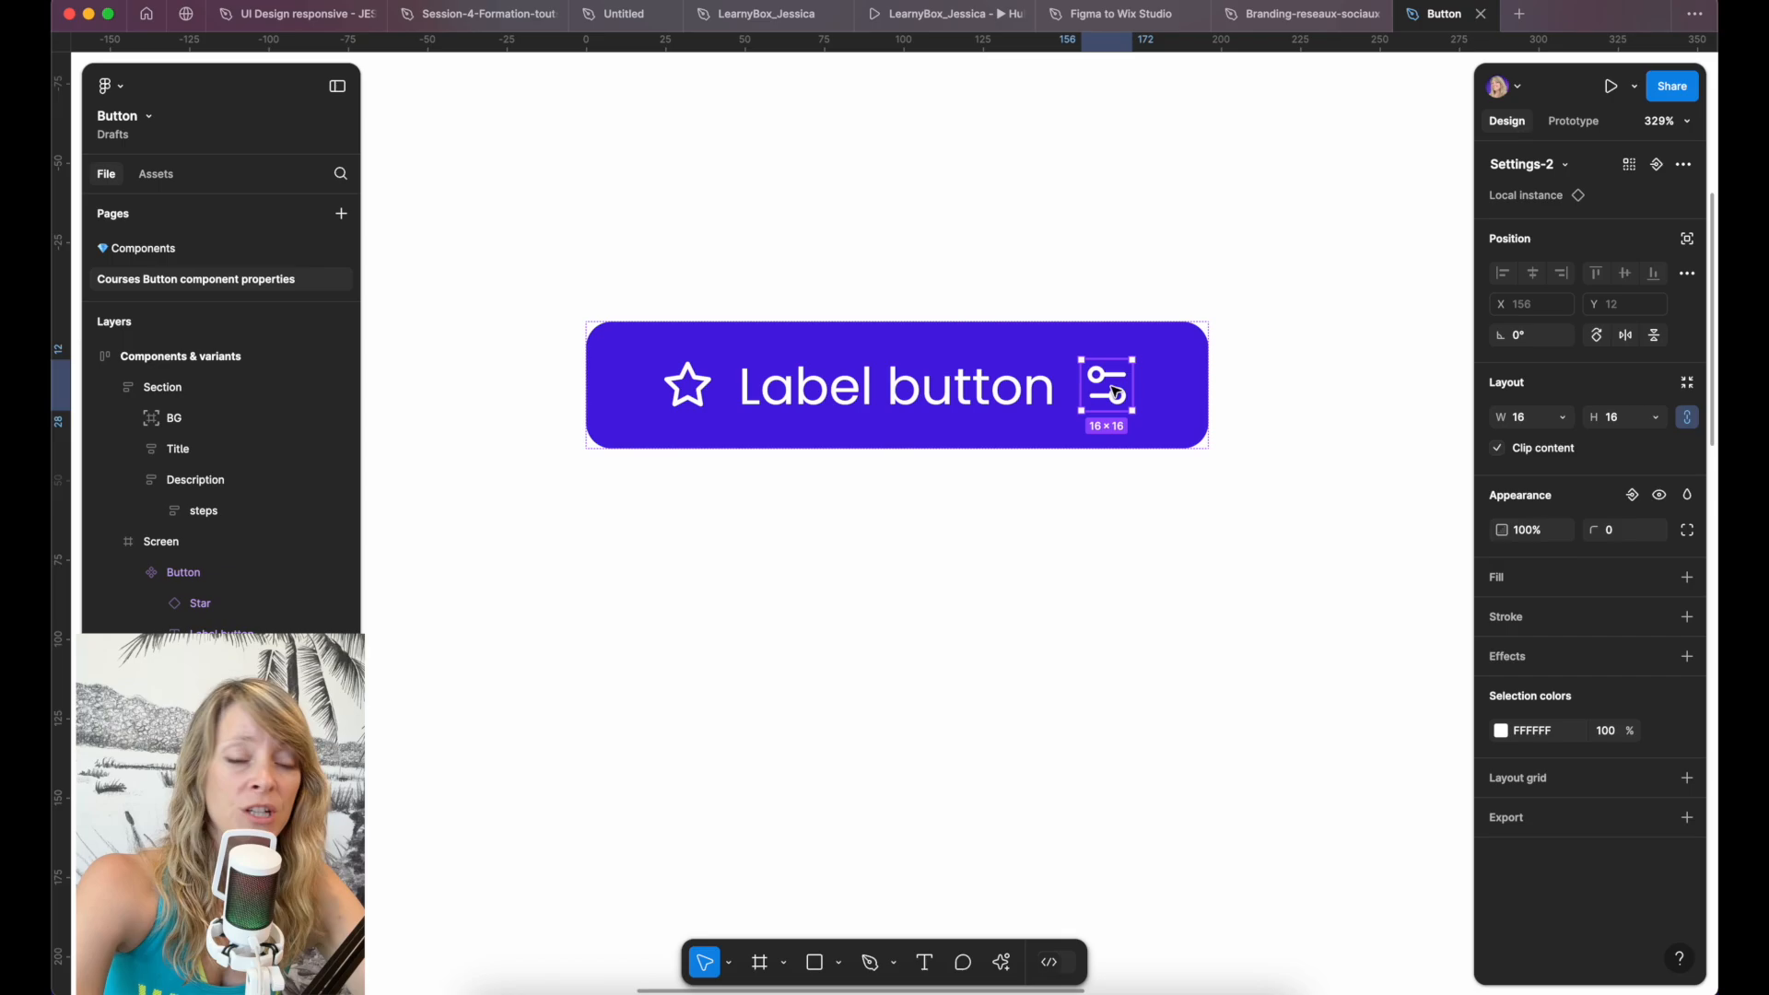
click(1656, 164)
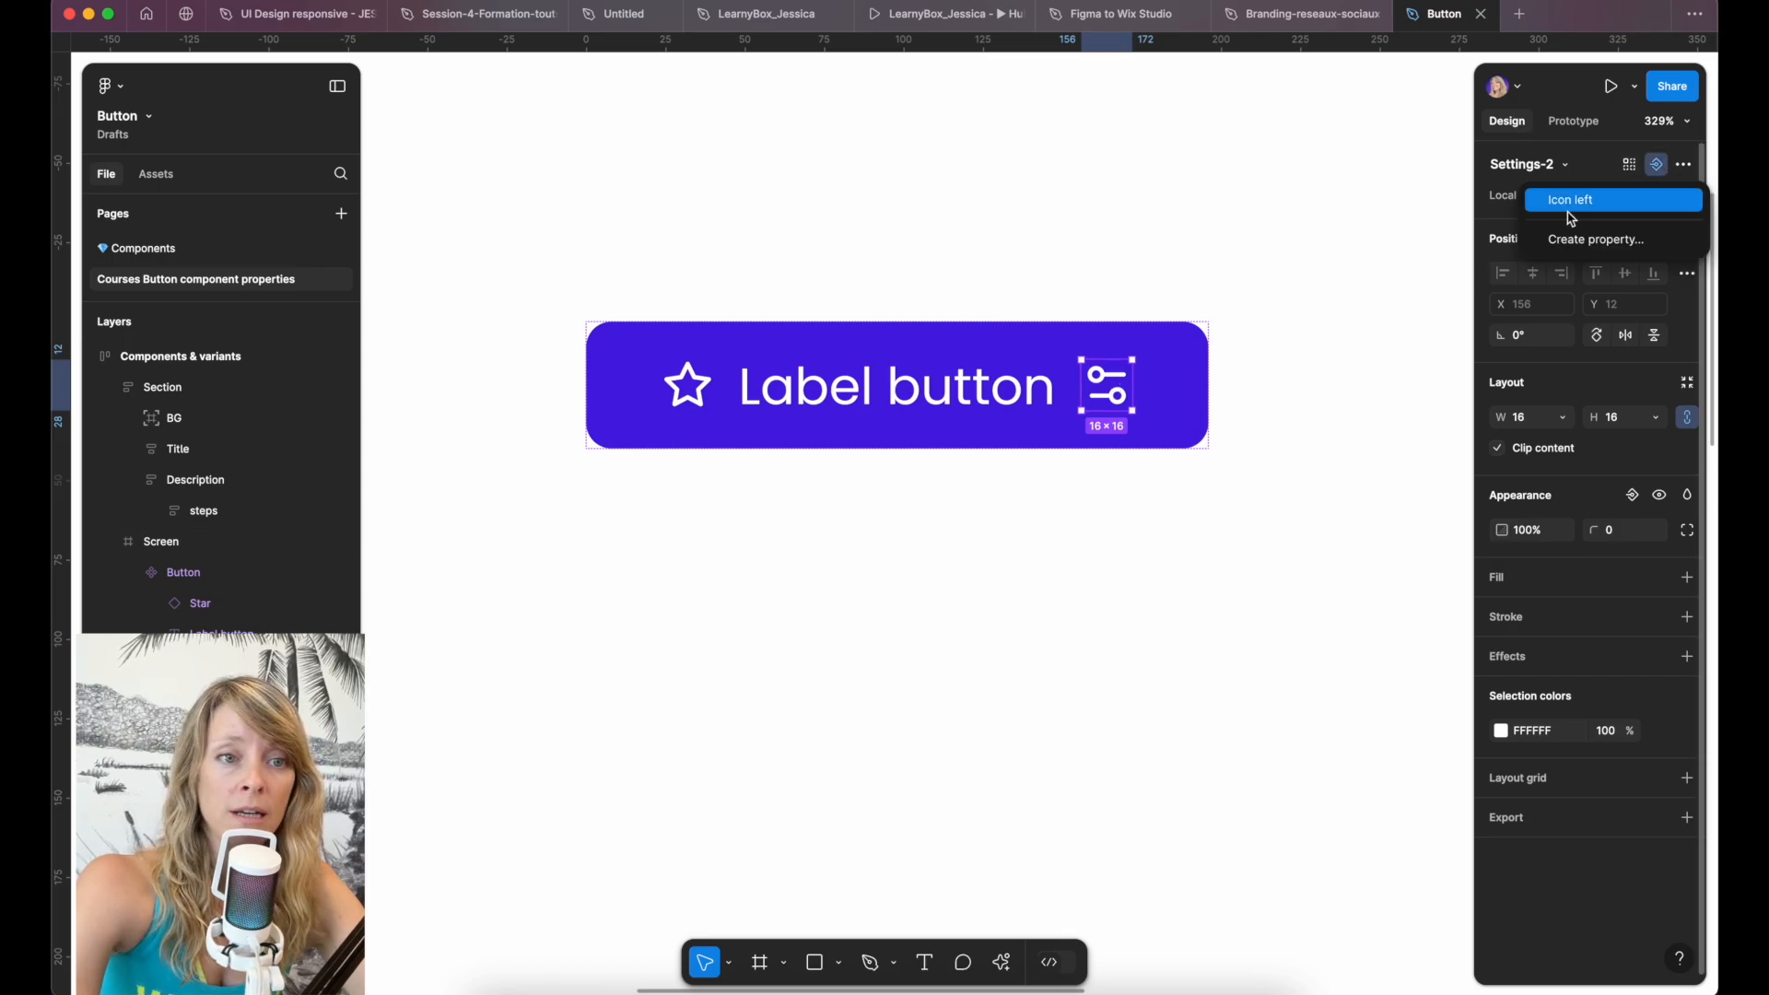
click(1589, 244)
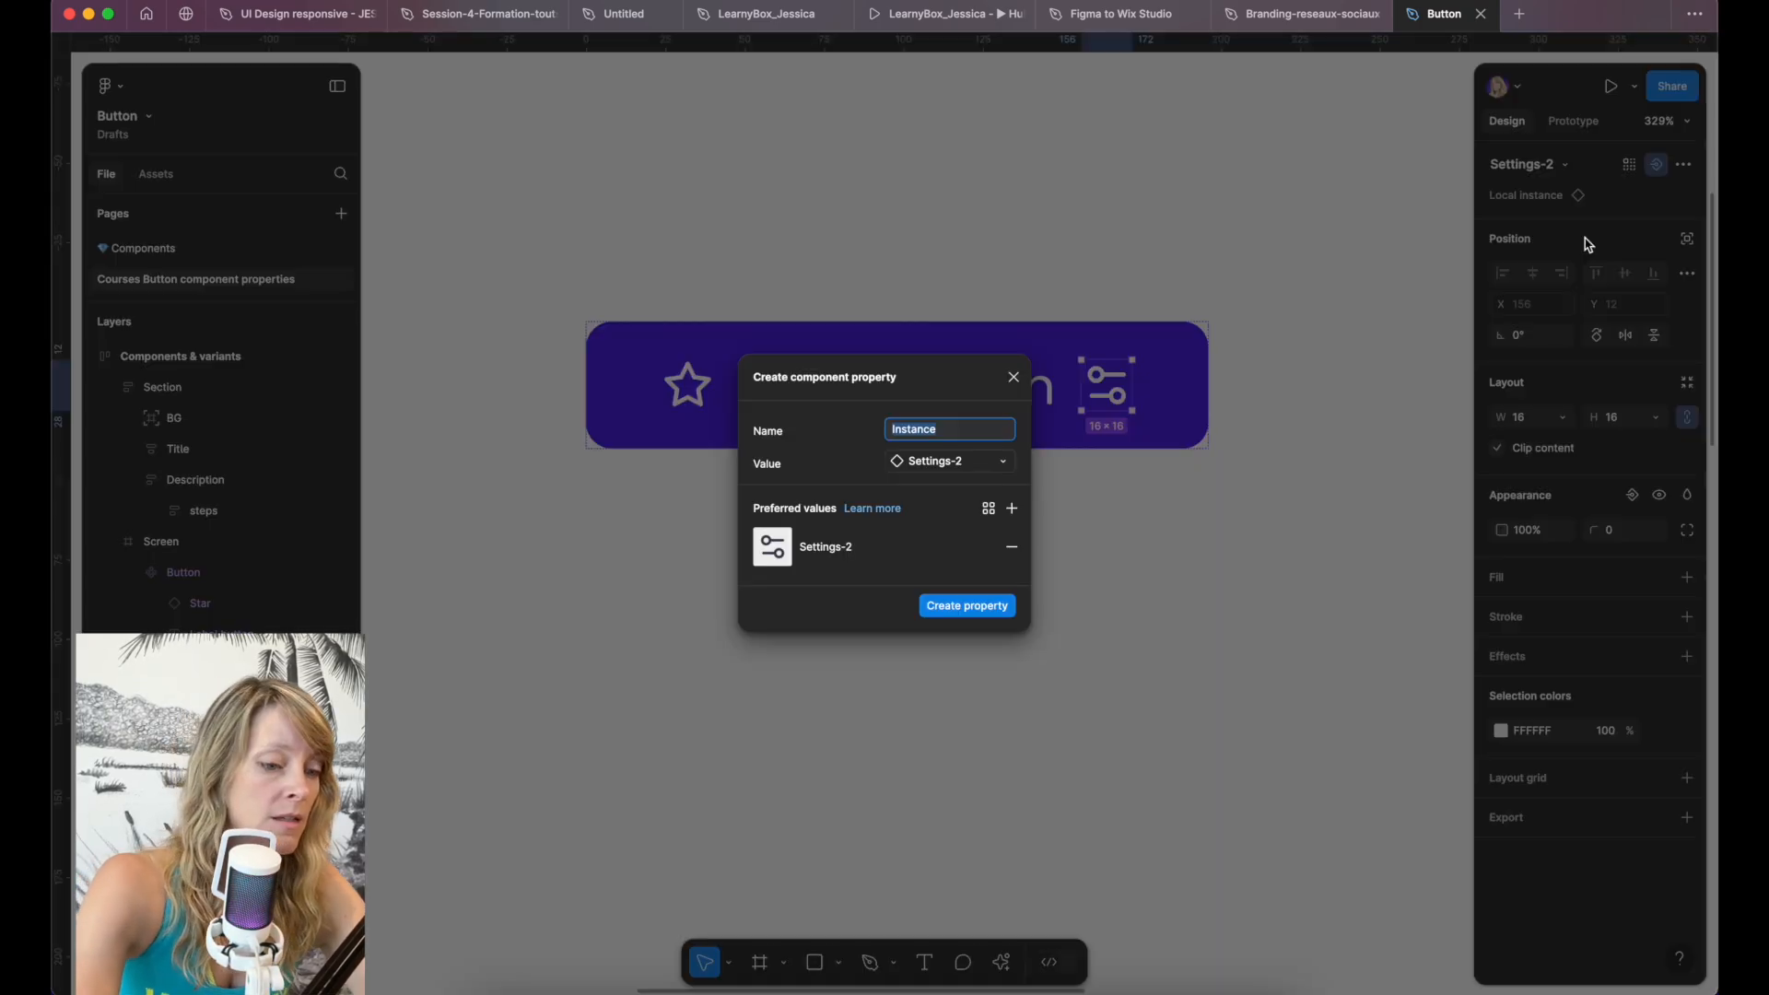
text(Icon ri)
key(super+a)
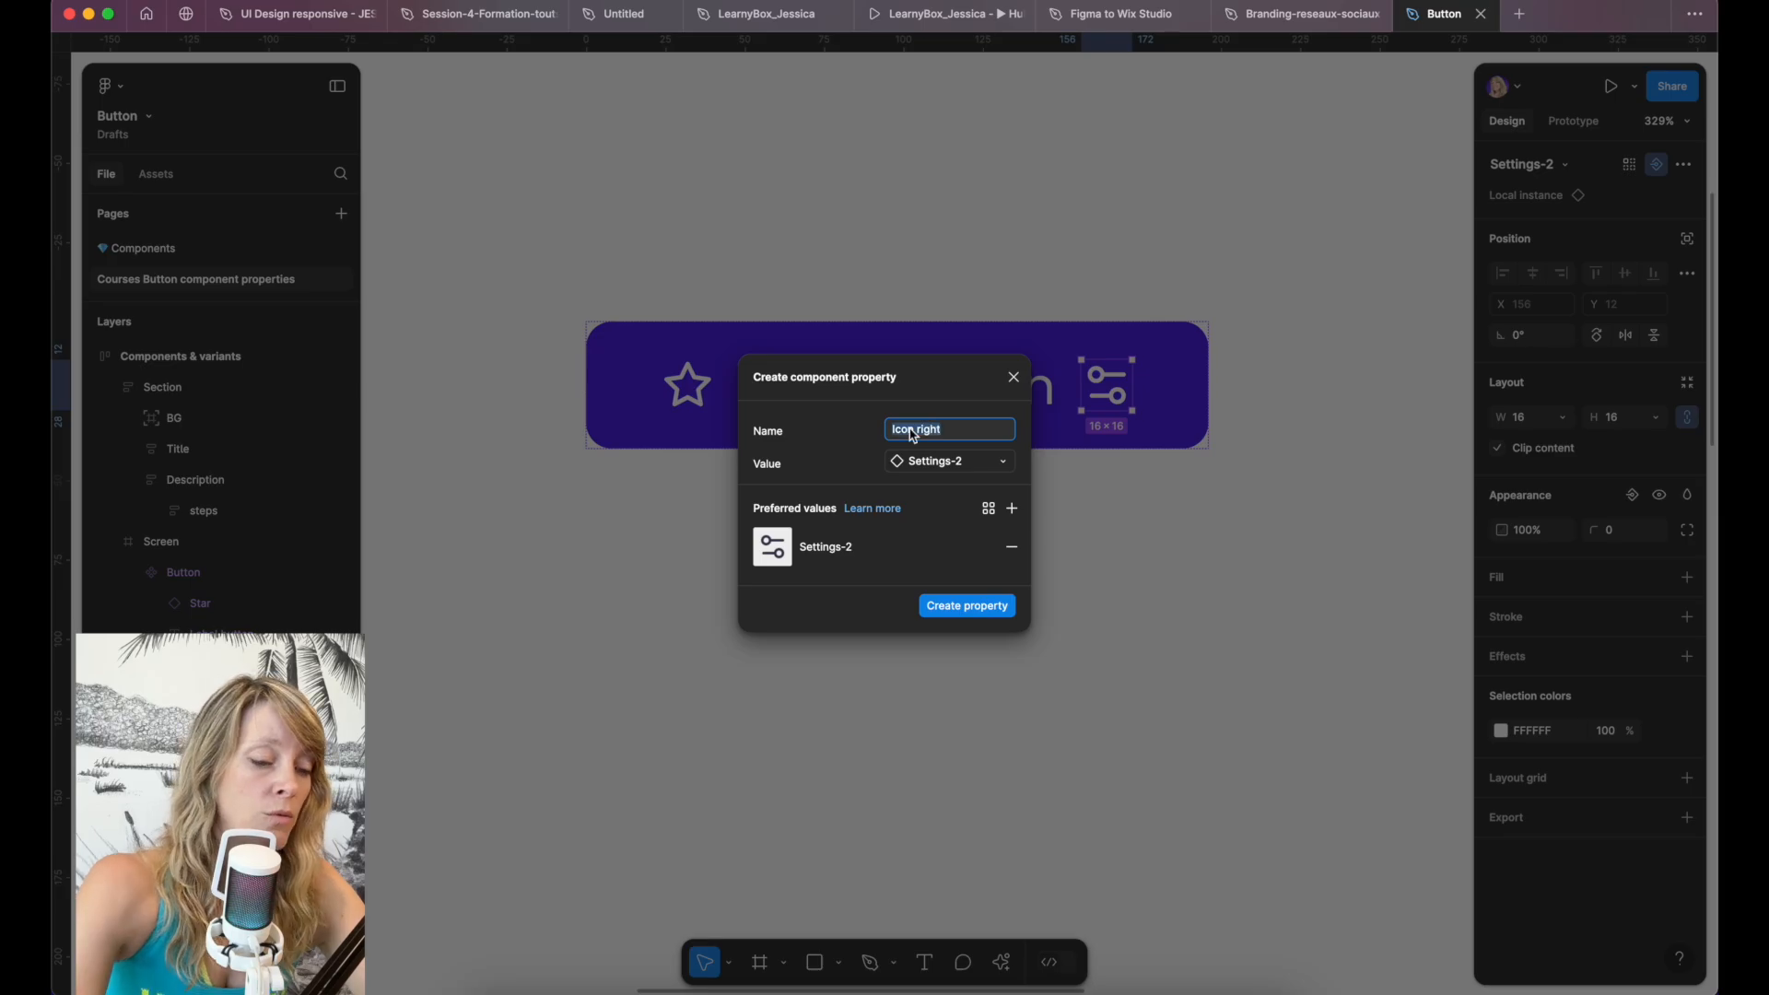
text(Right icon)
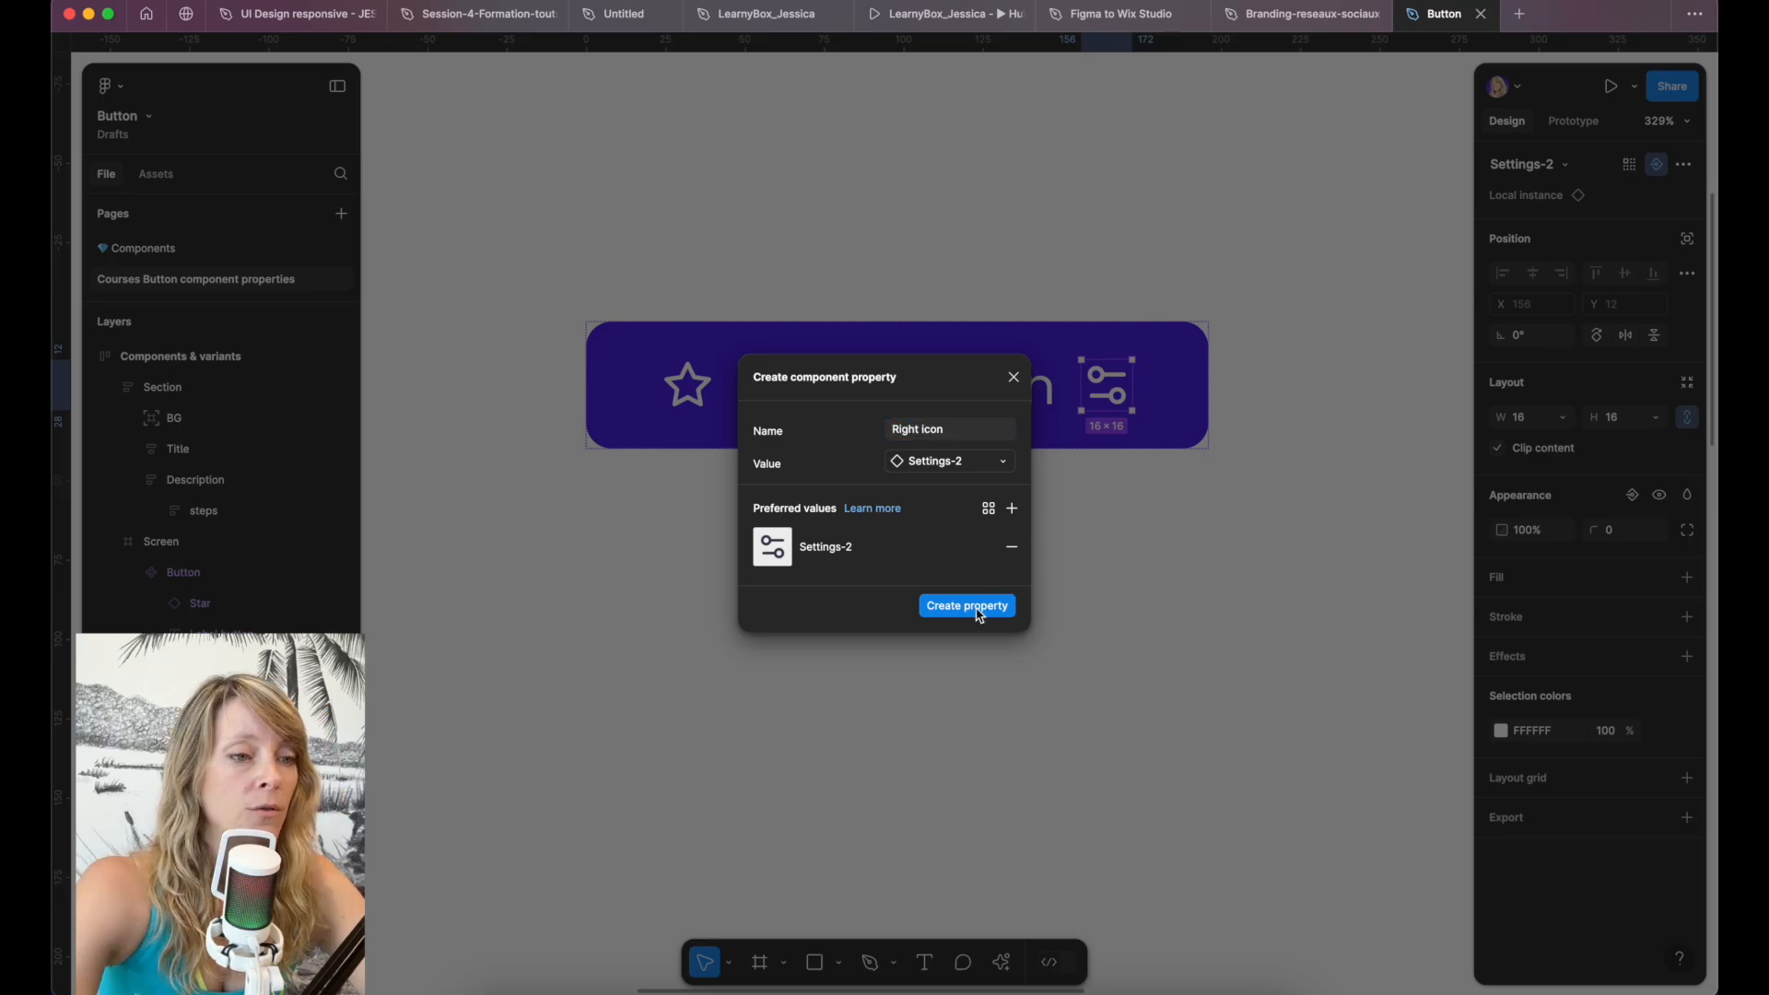
click(970, 606)
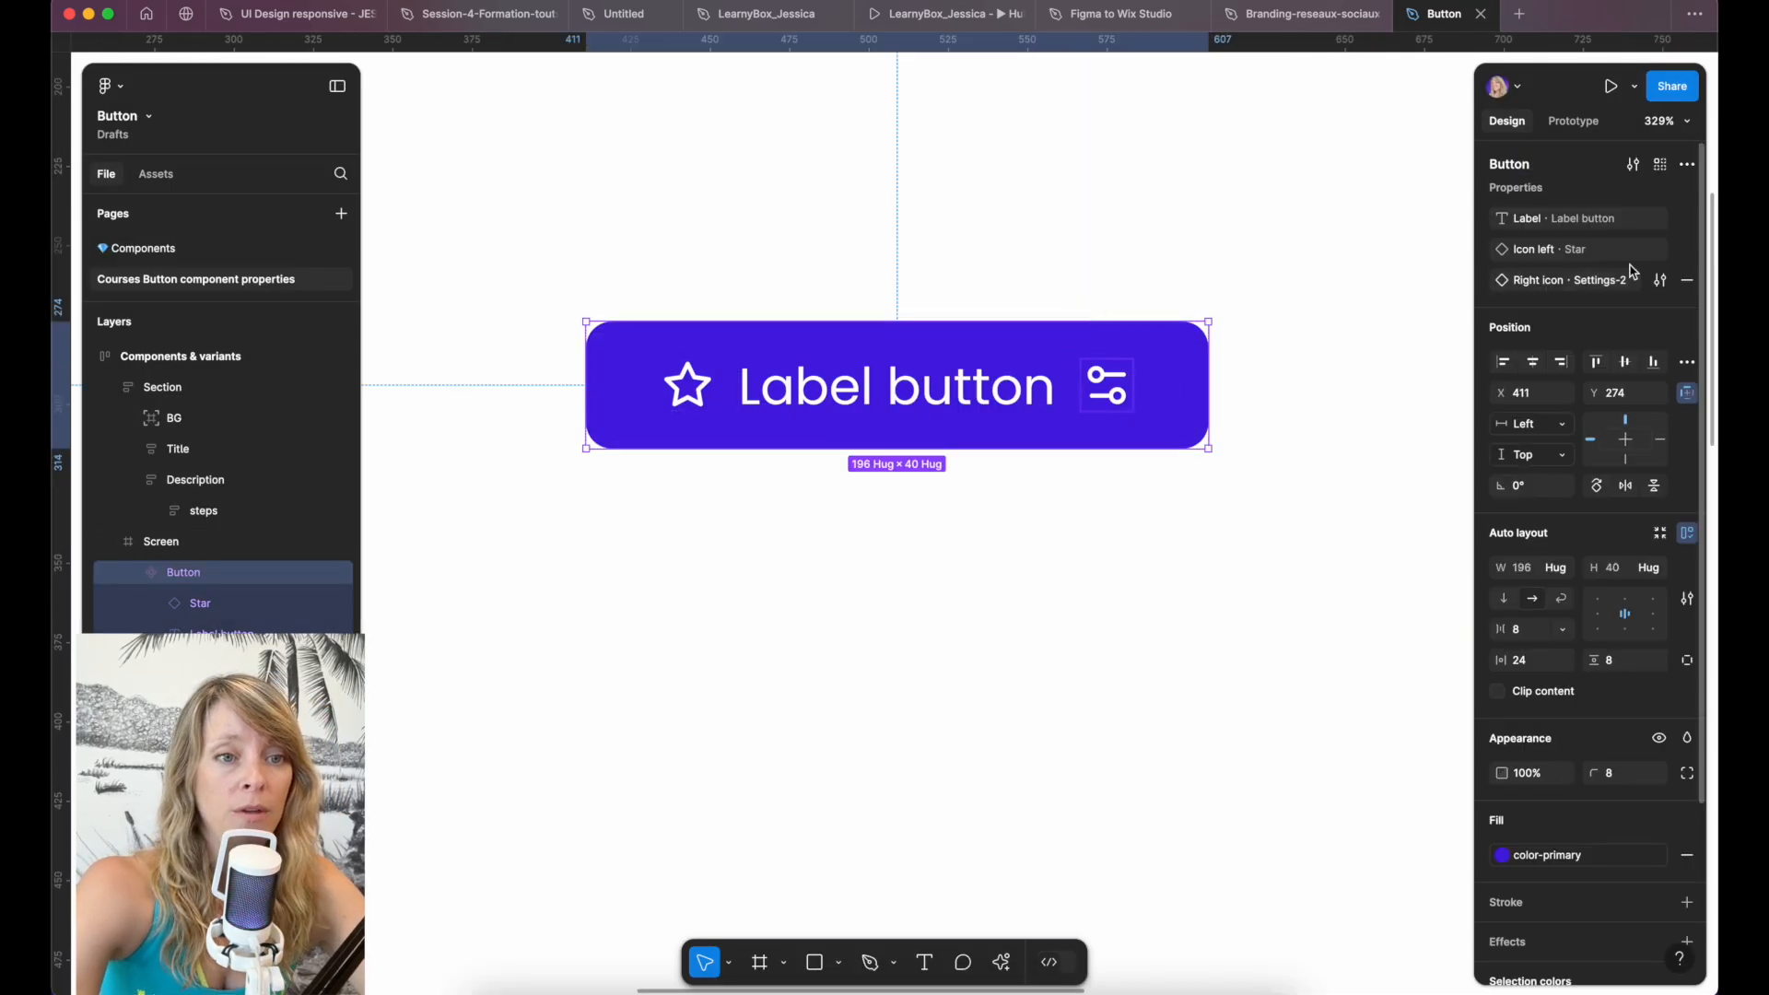
Rename the Button component's "Icon left" property to "Left Icon".
double_click(1534, 253)
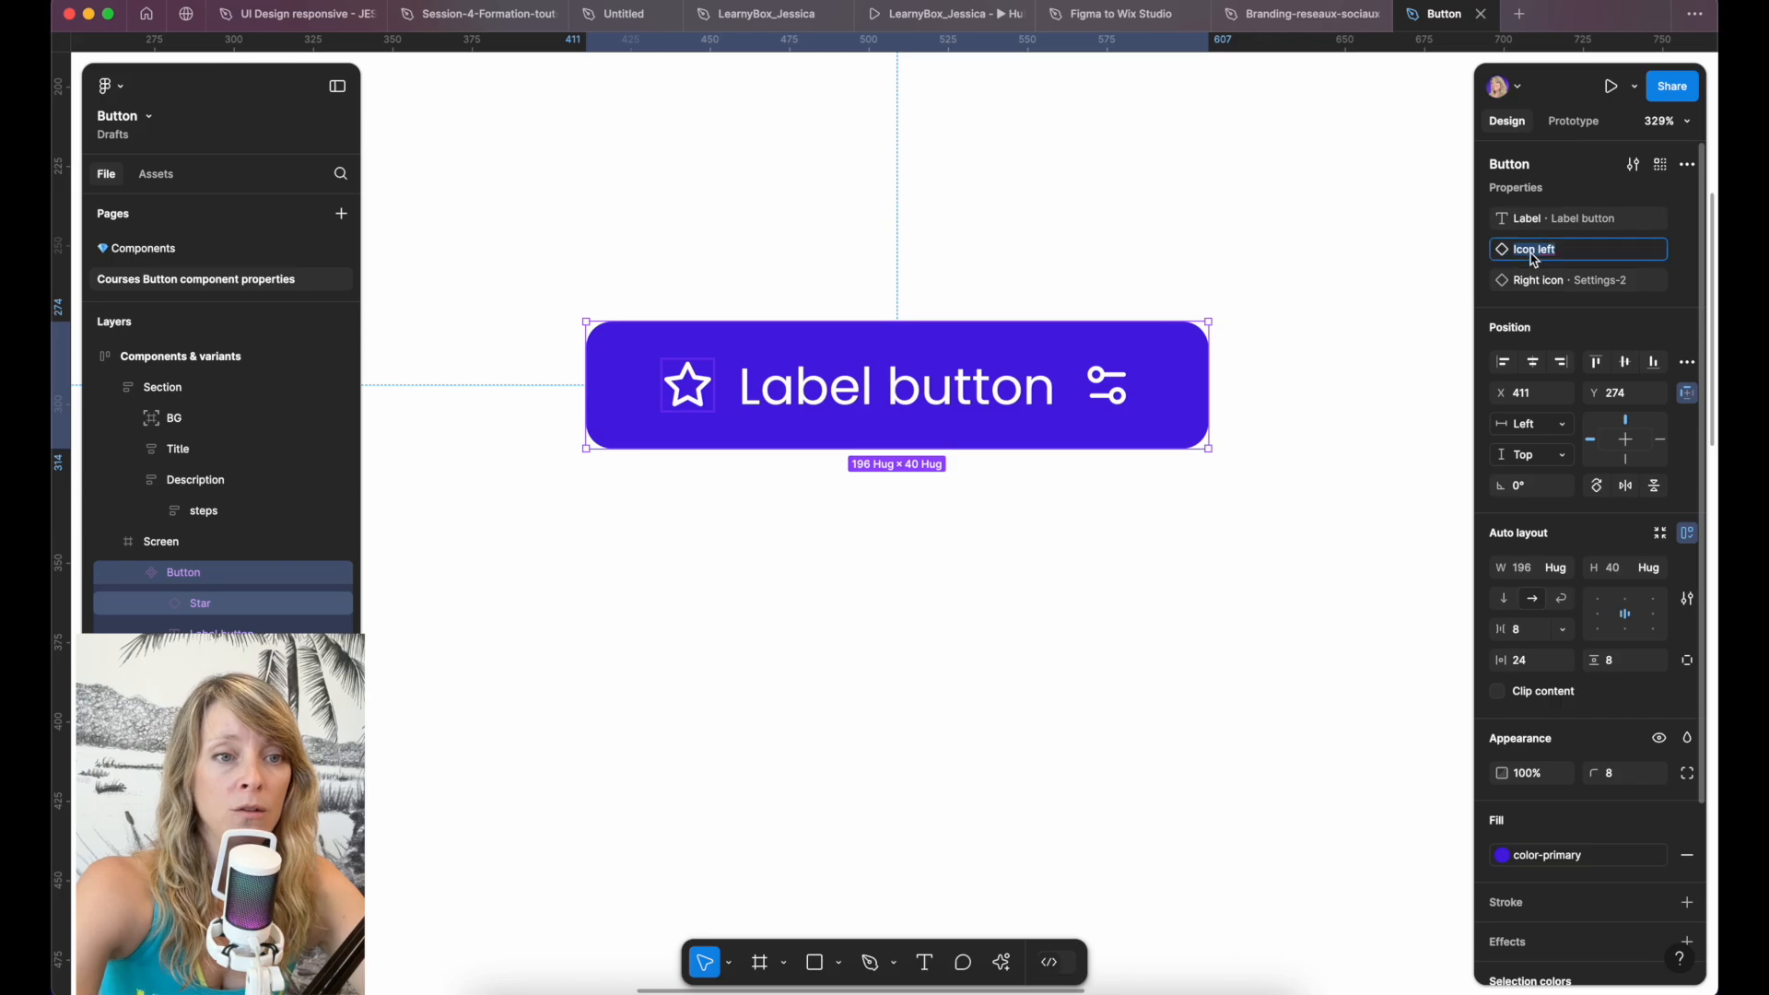
text(Left Icon)
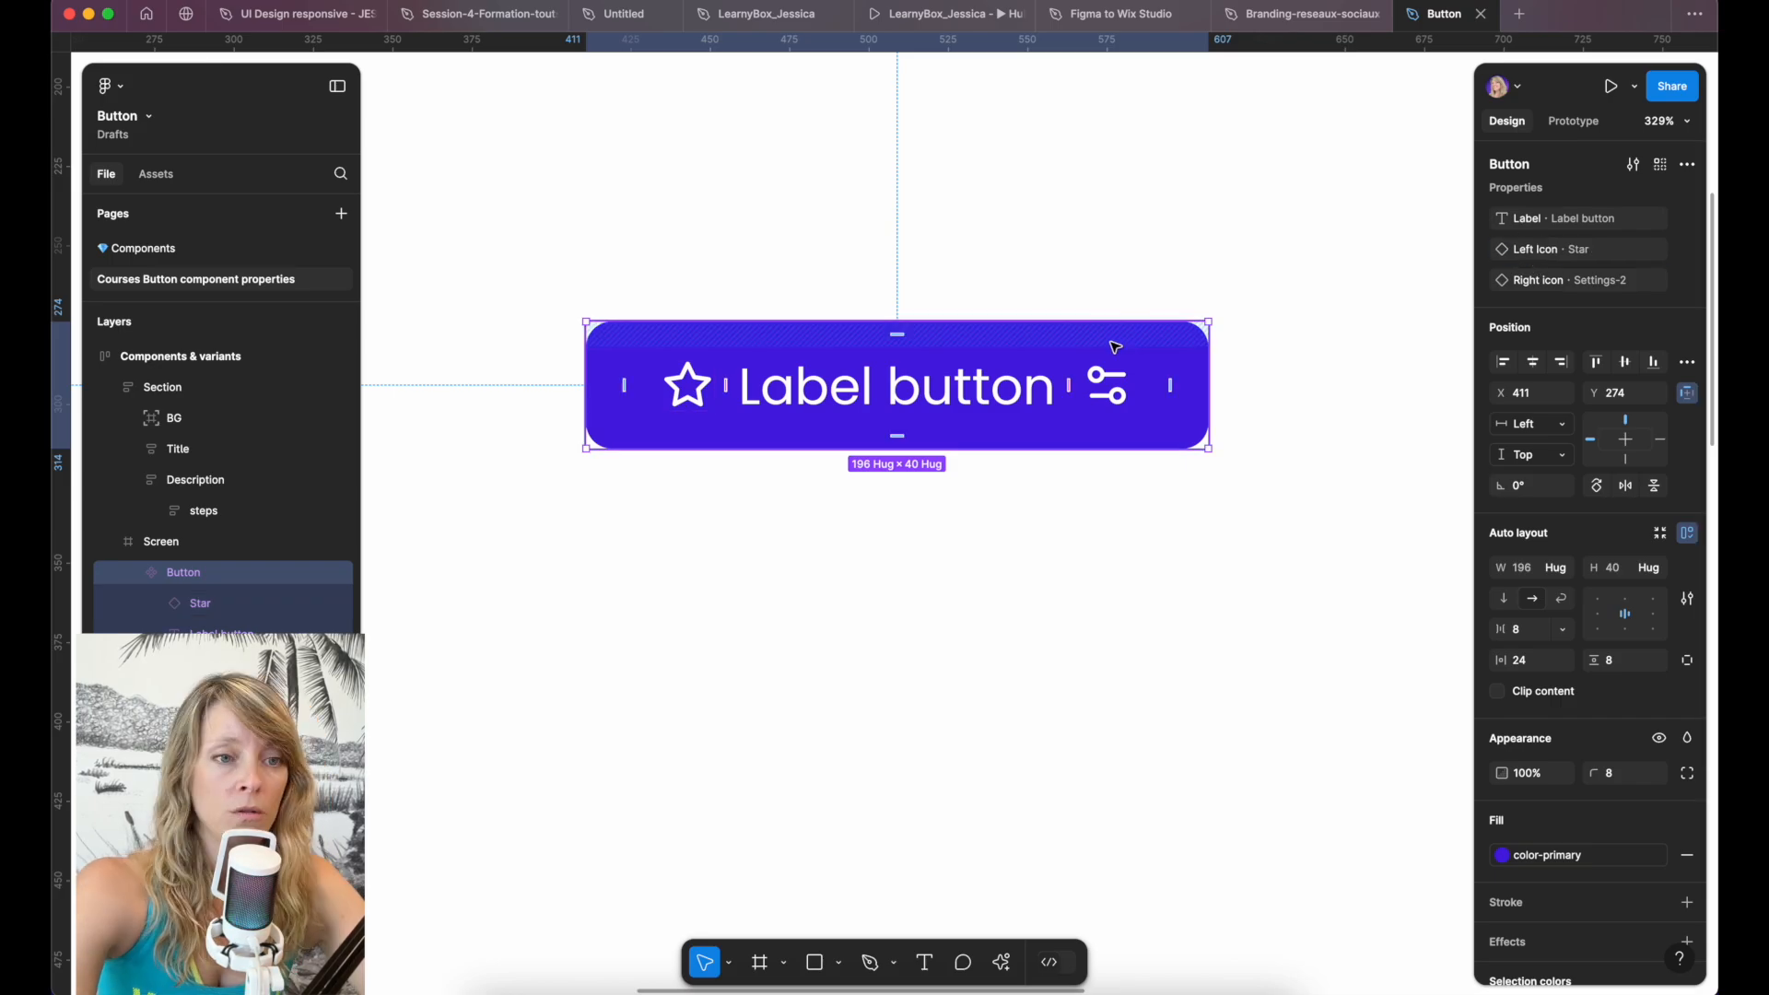
key(Return)
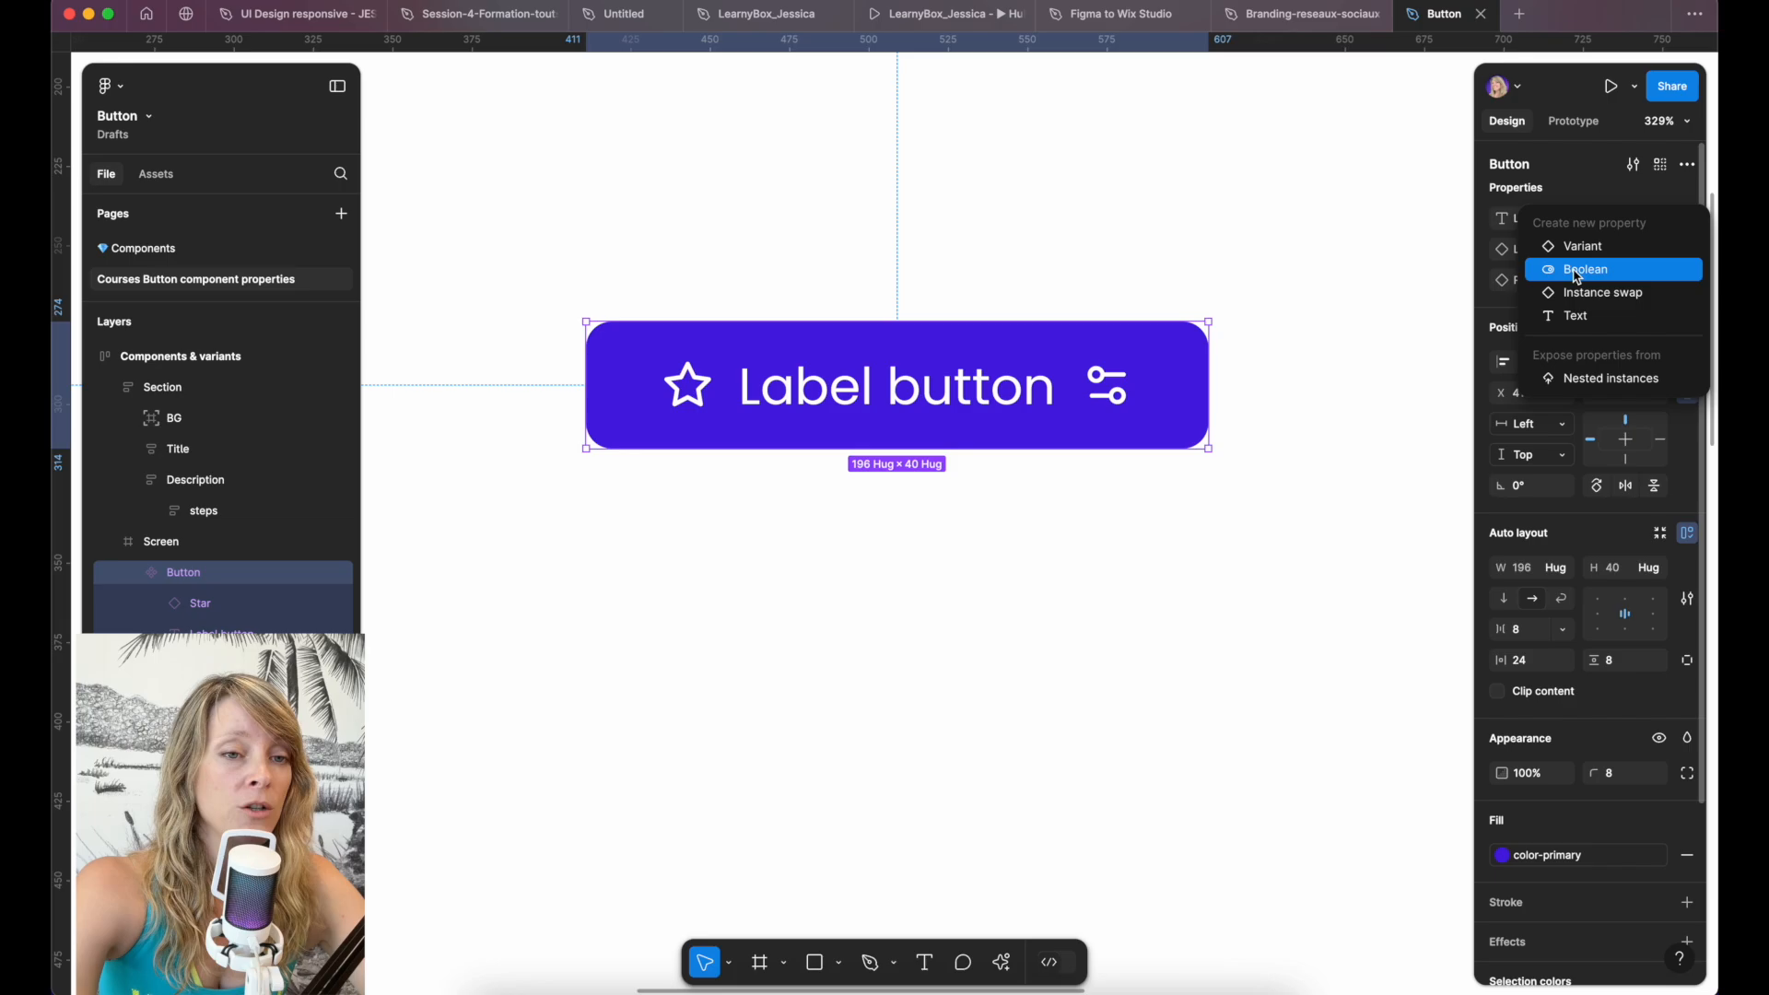
Add a boolean property named "Show left icon" with value True and link the star icon's visibility to it.
click(1582, 270)
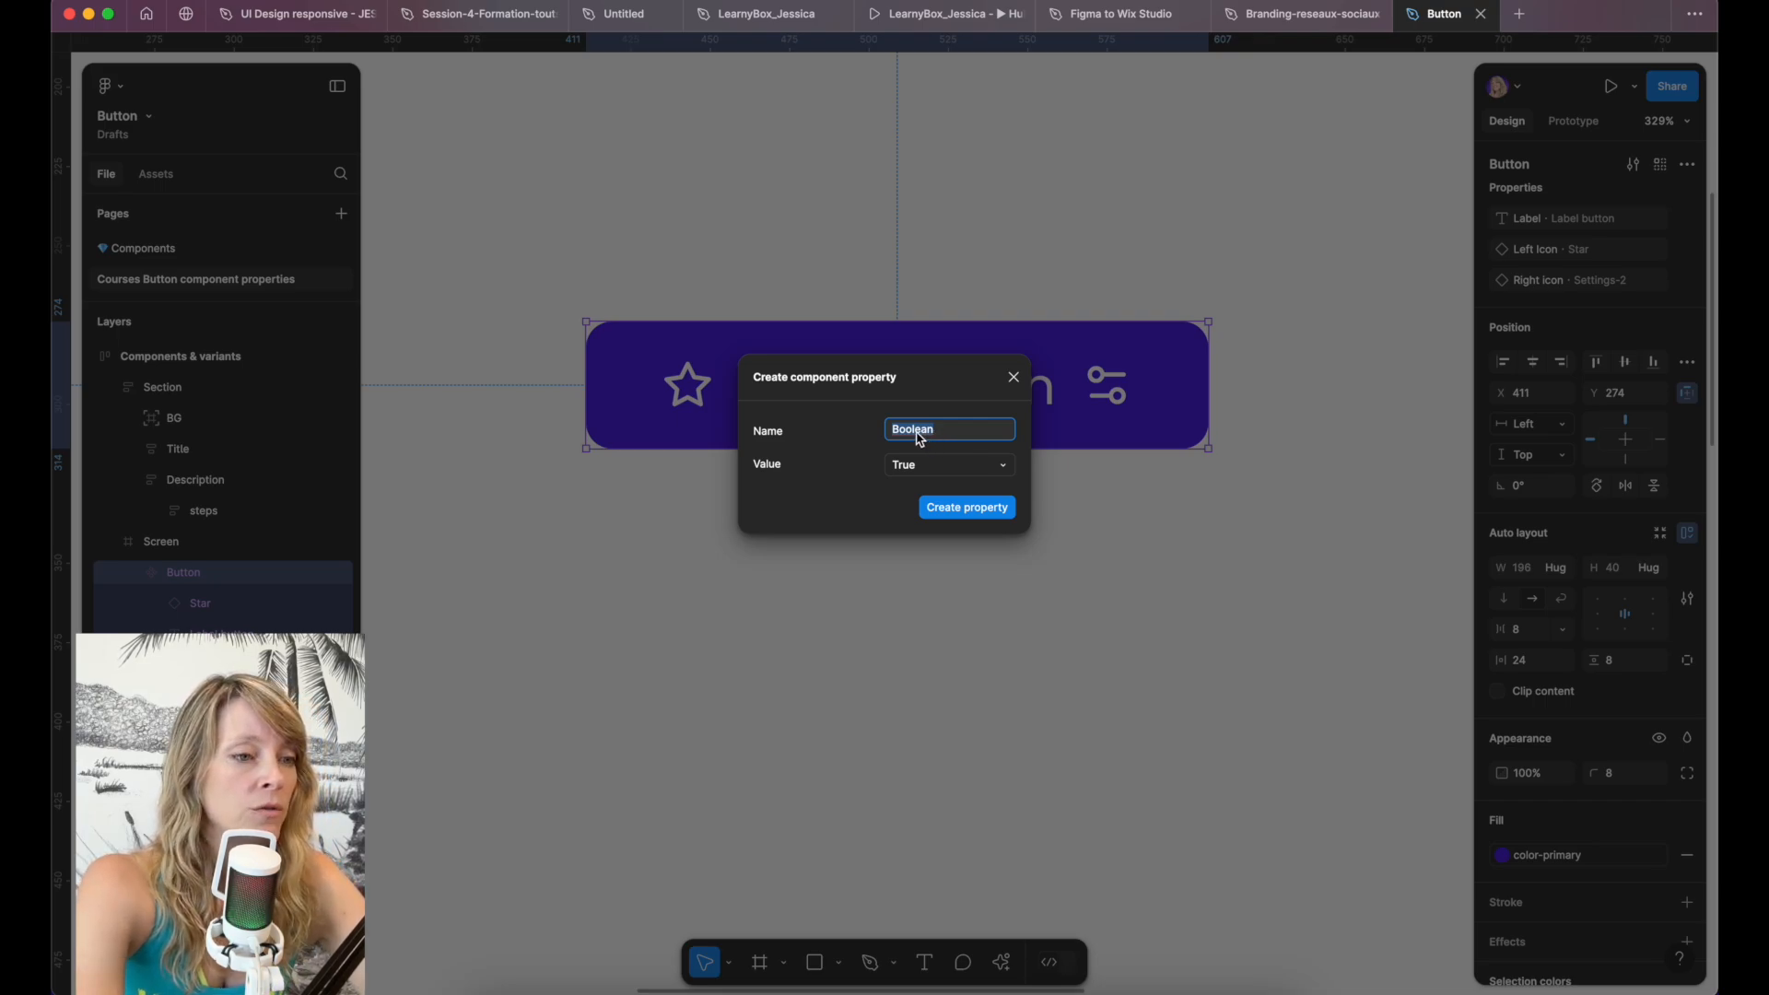
text(Show lef)
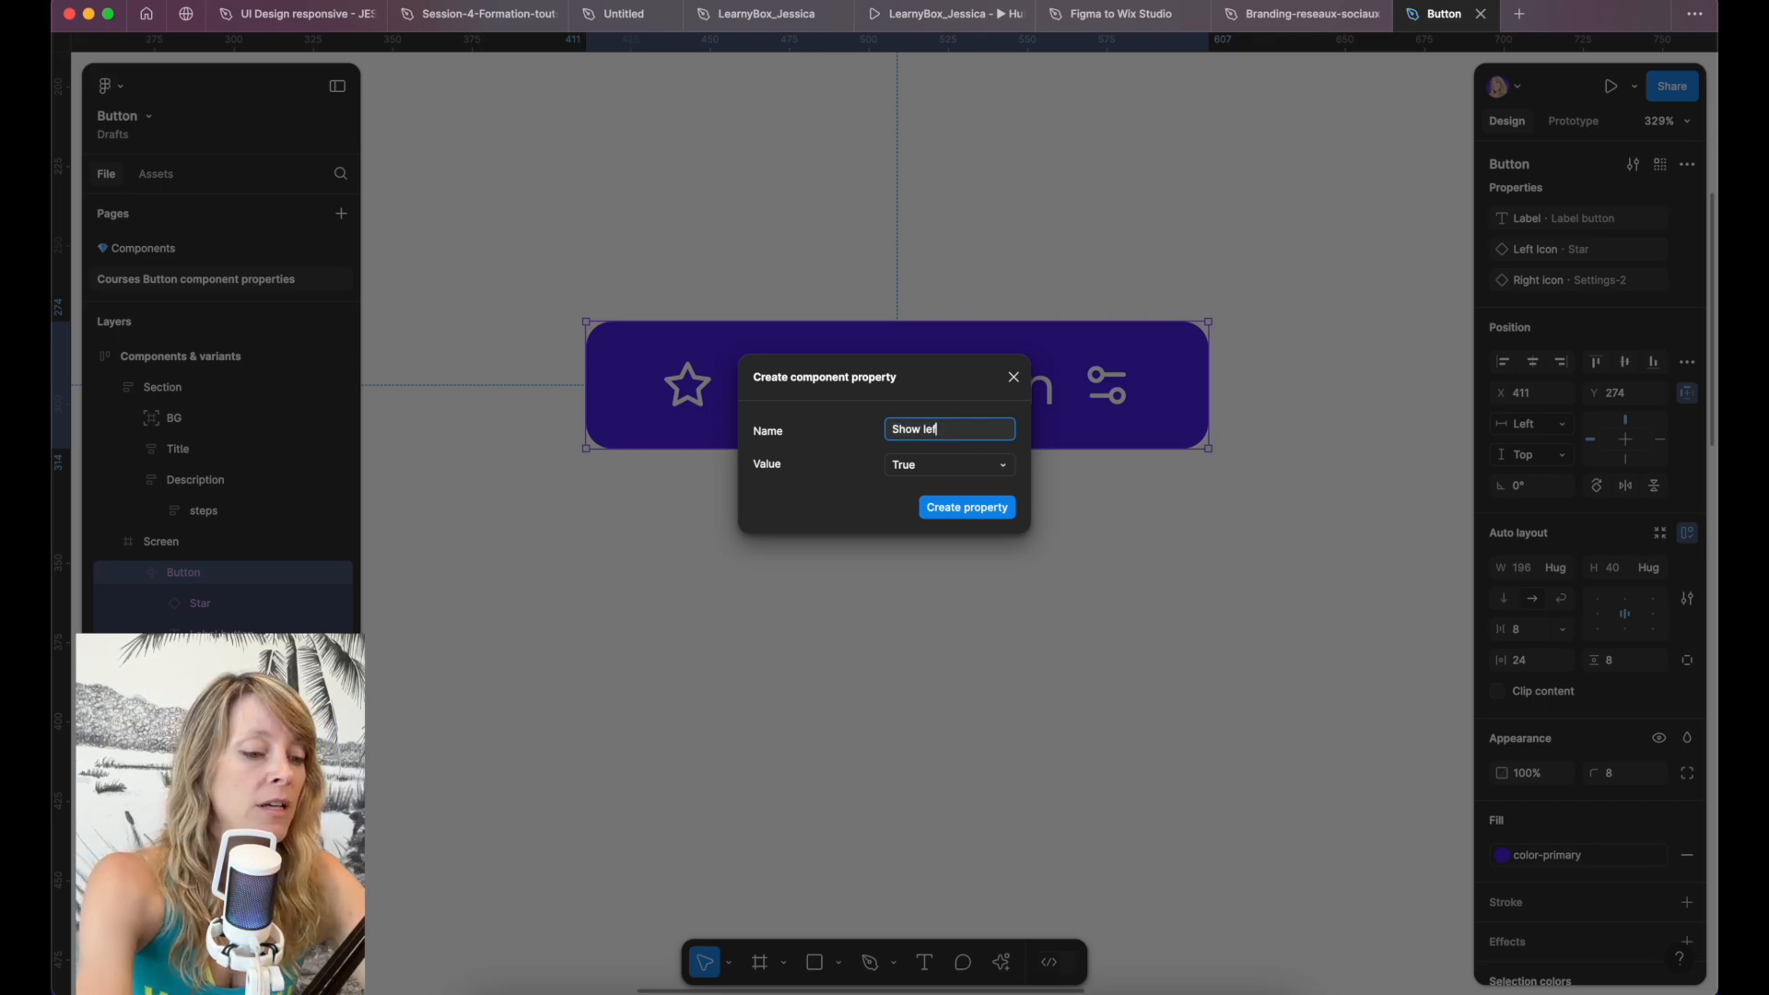
text(t icon)
click(967, 508)
click(696, 400)
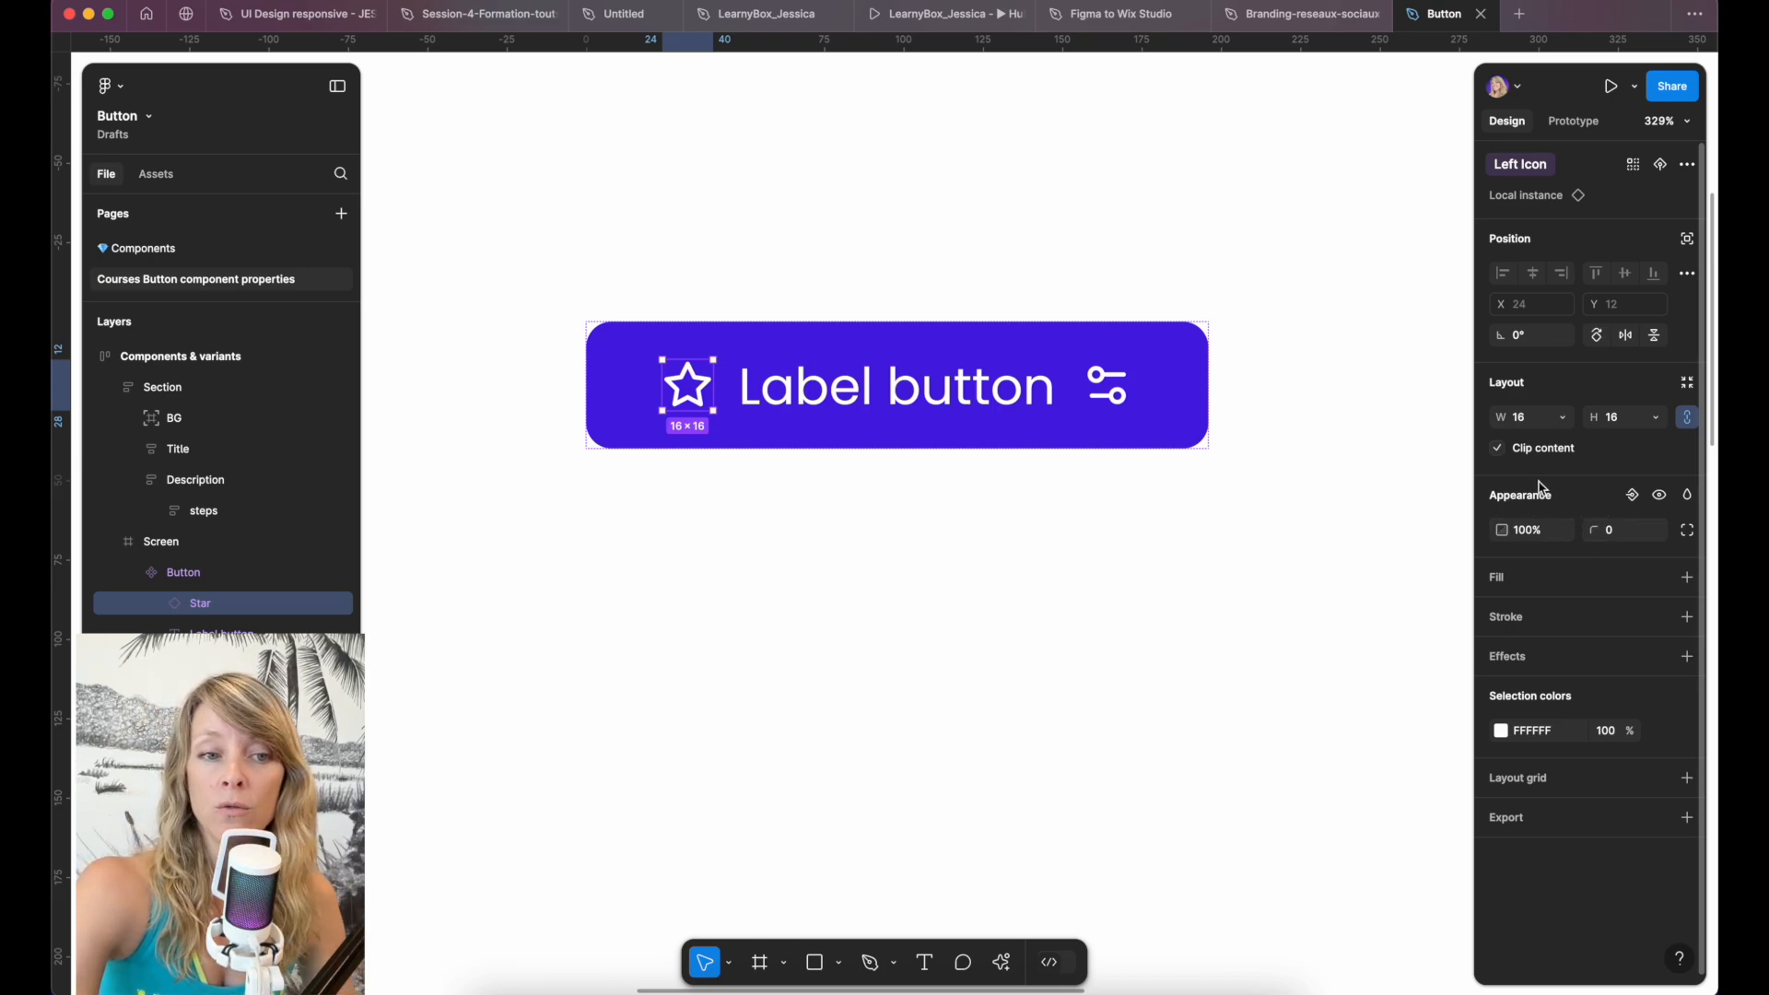
click(1634, 497)
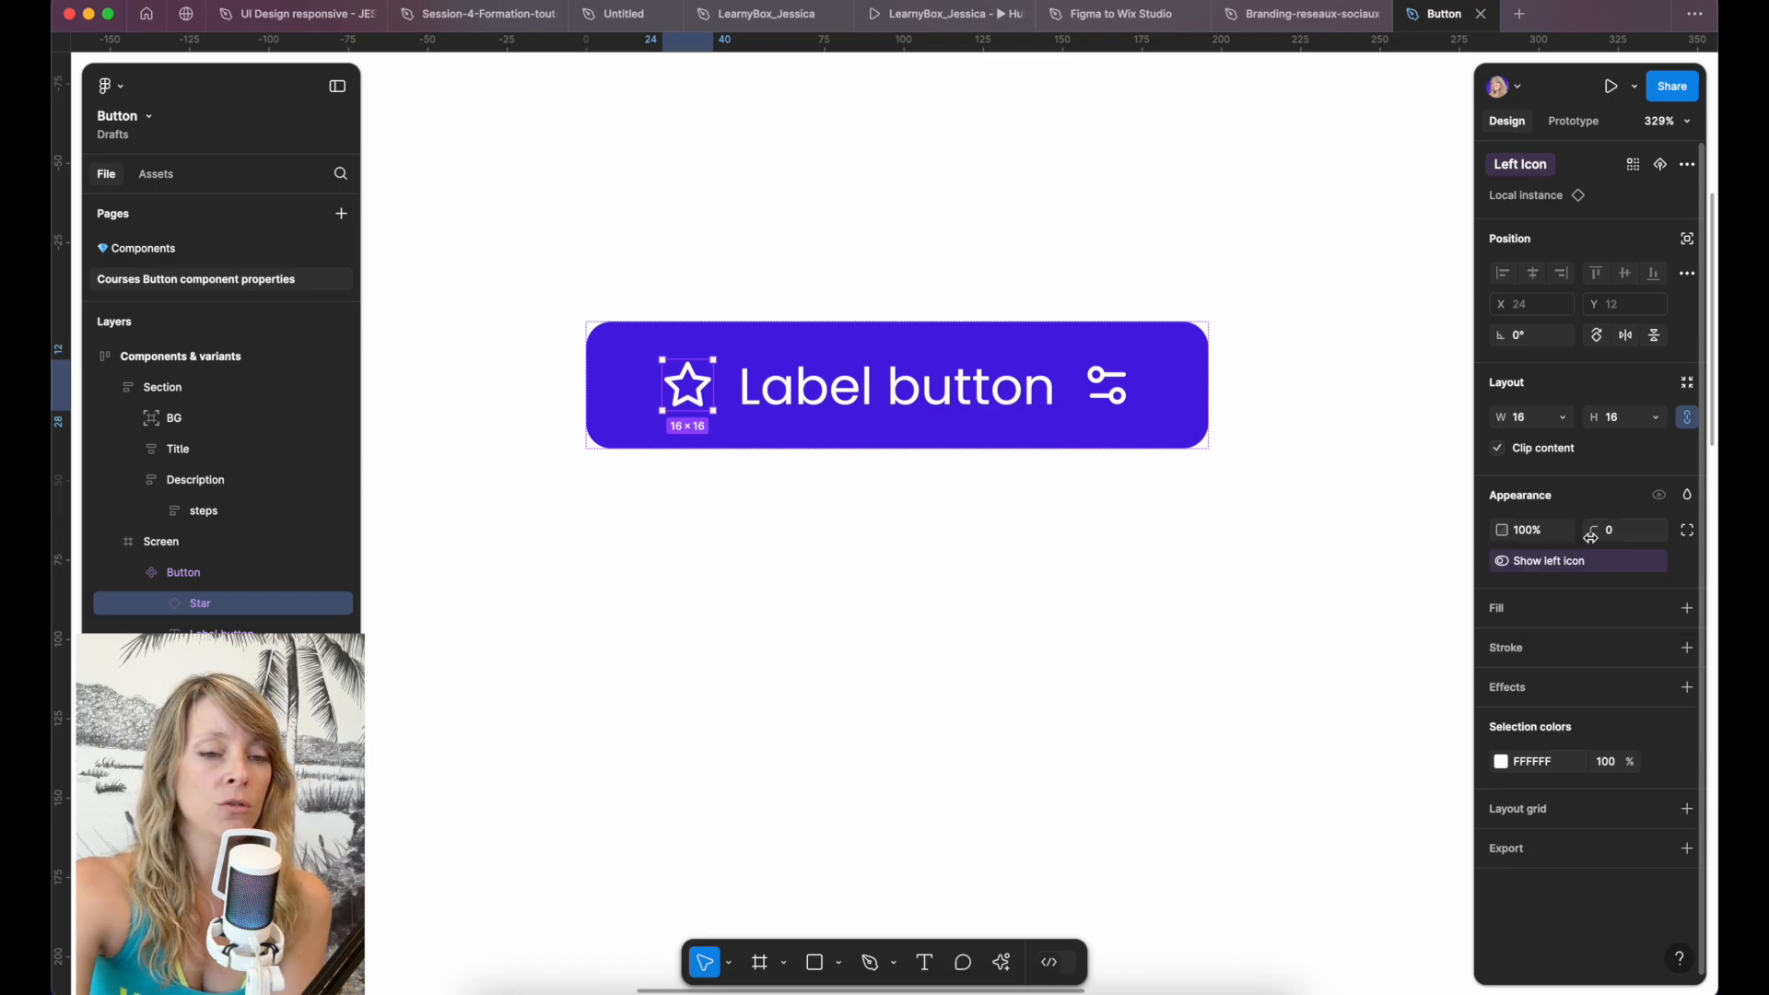
Create a boolean property named "Show right icon" with value True from the settings icon's visibility.
click(1104, 362)
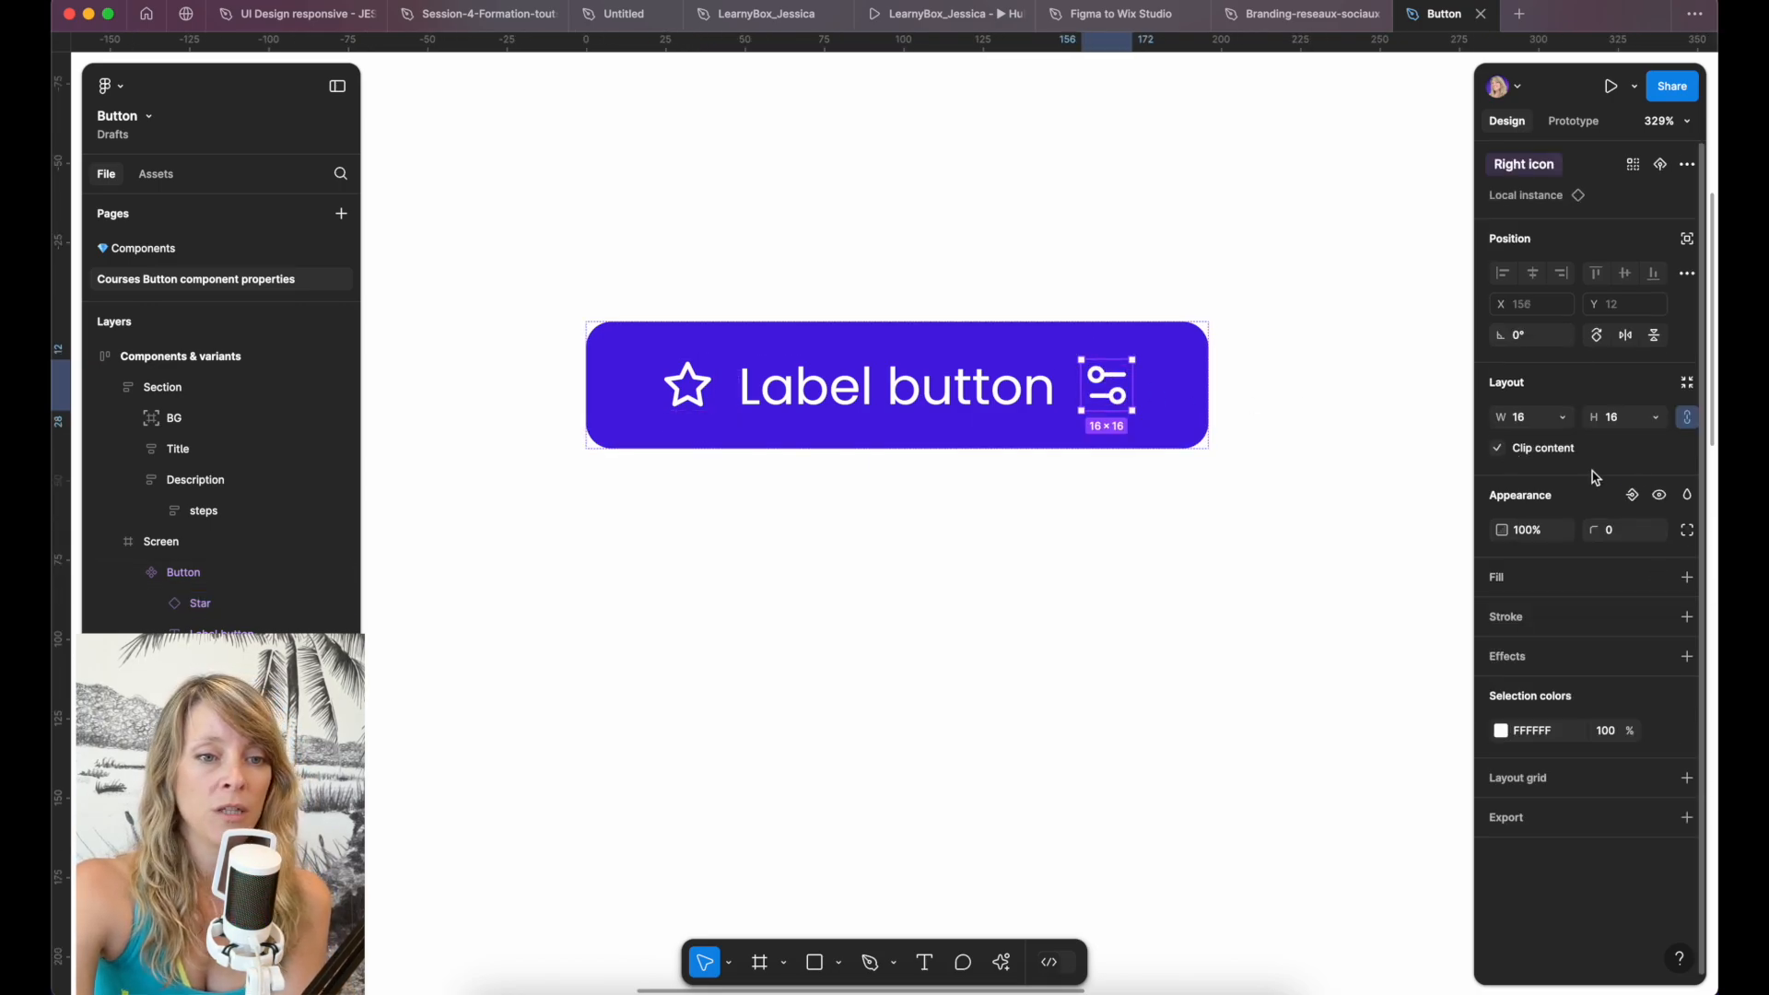
click(1633, 497)
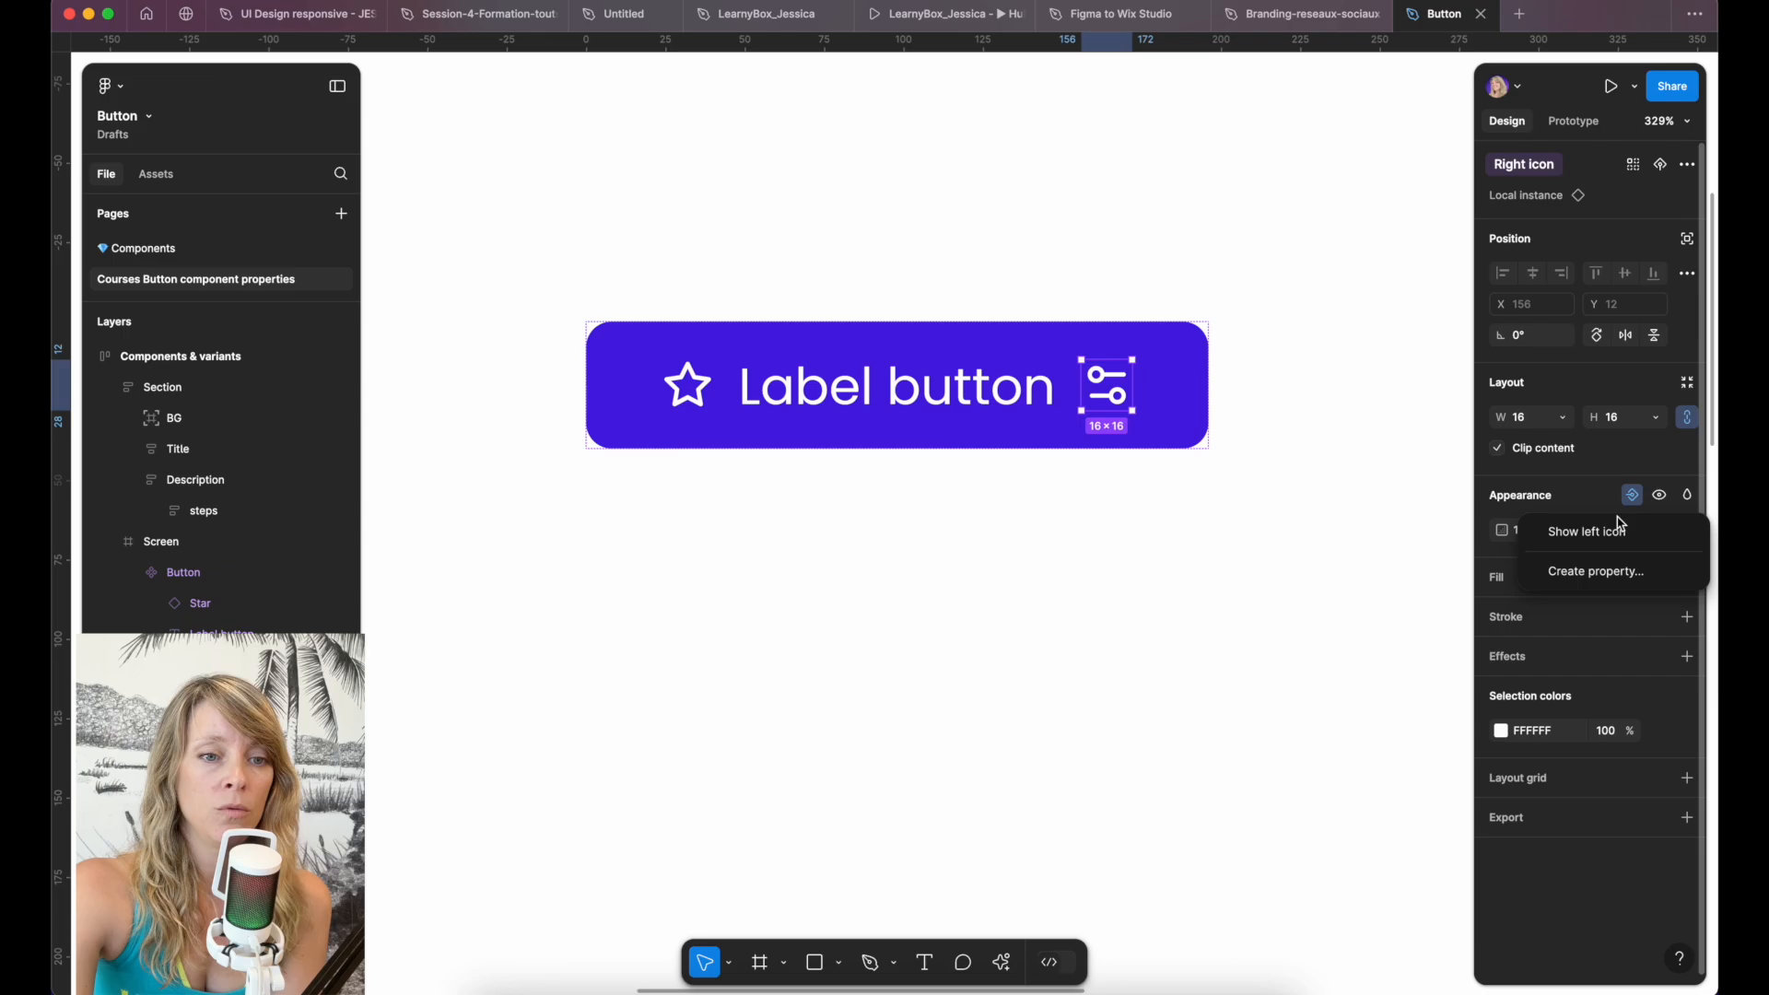
click(1588, 578)
key(Right)
key(BackSpace)
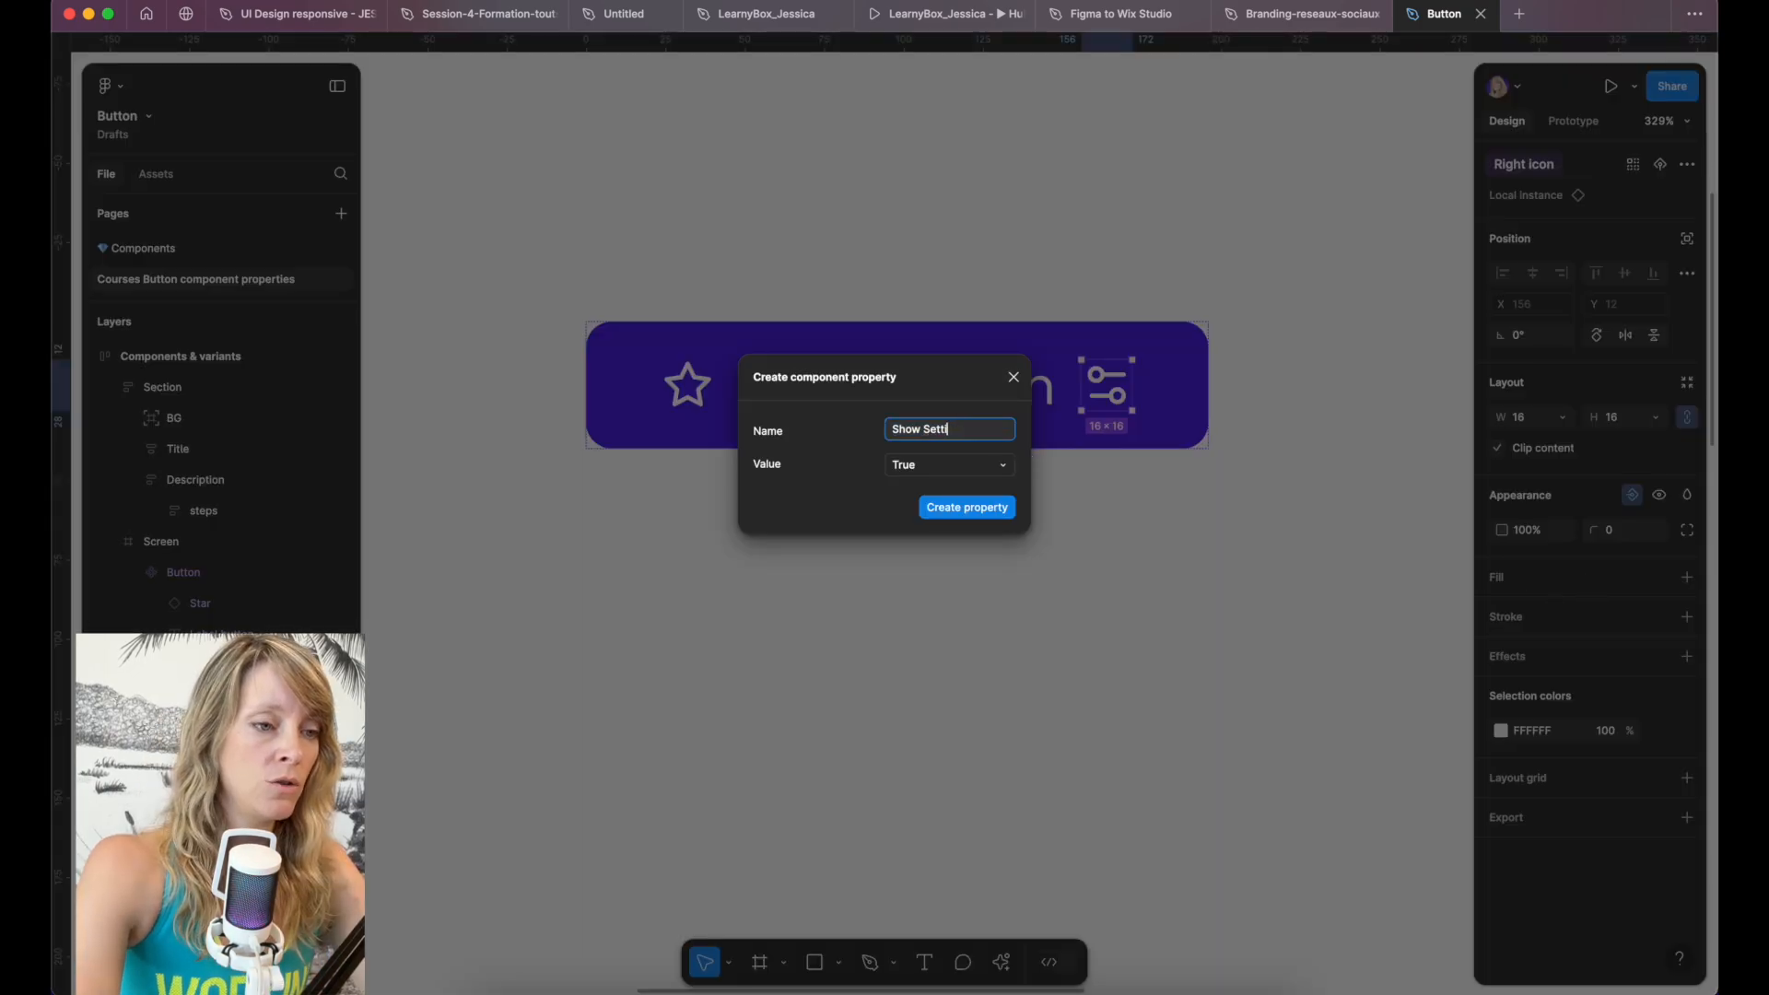
key(BackSpace)
key(BackSpace)
key(BackSpace)
key(BackSpace)
key(BackSpace)
text(right icon)
click(968, 508)
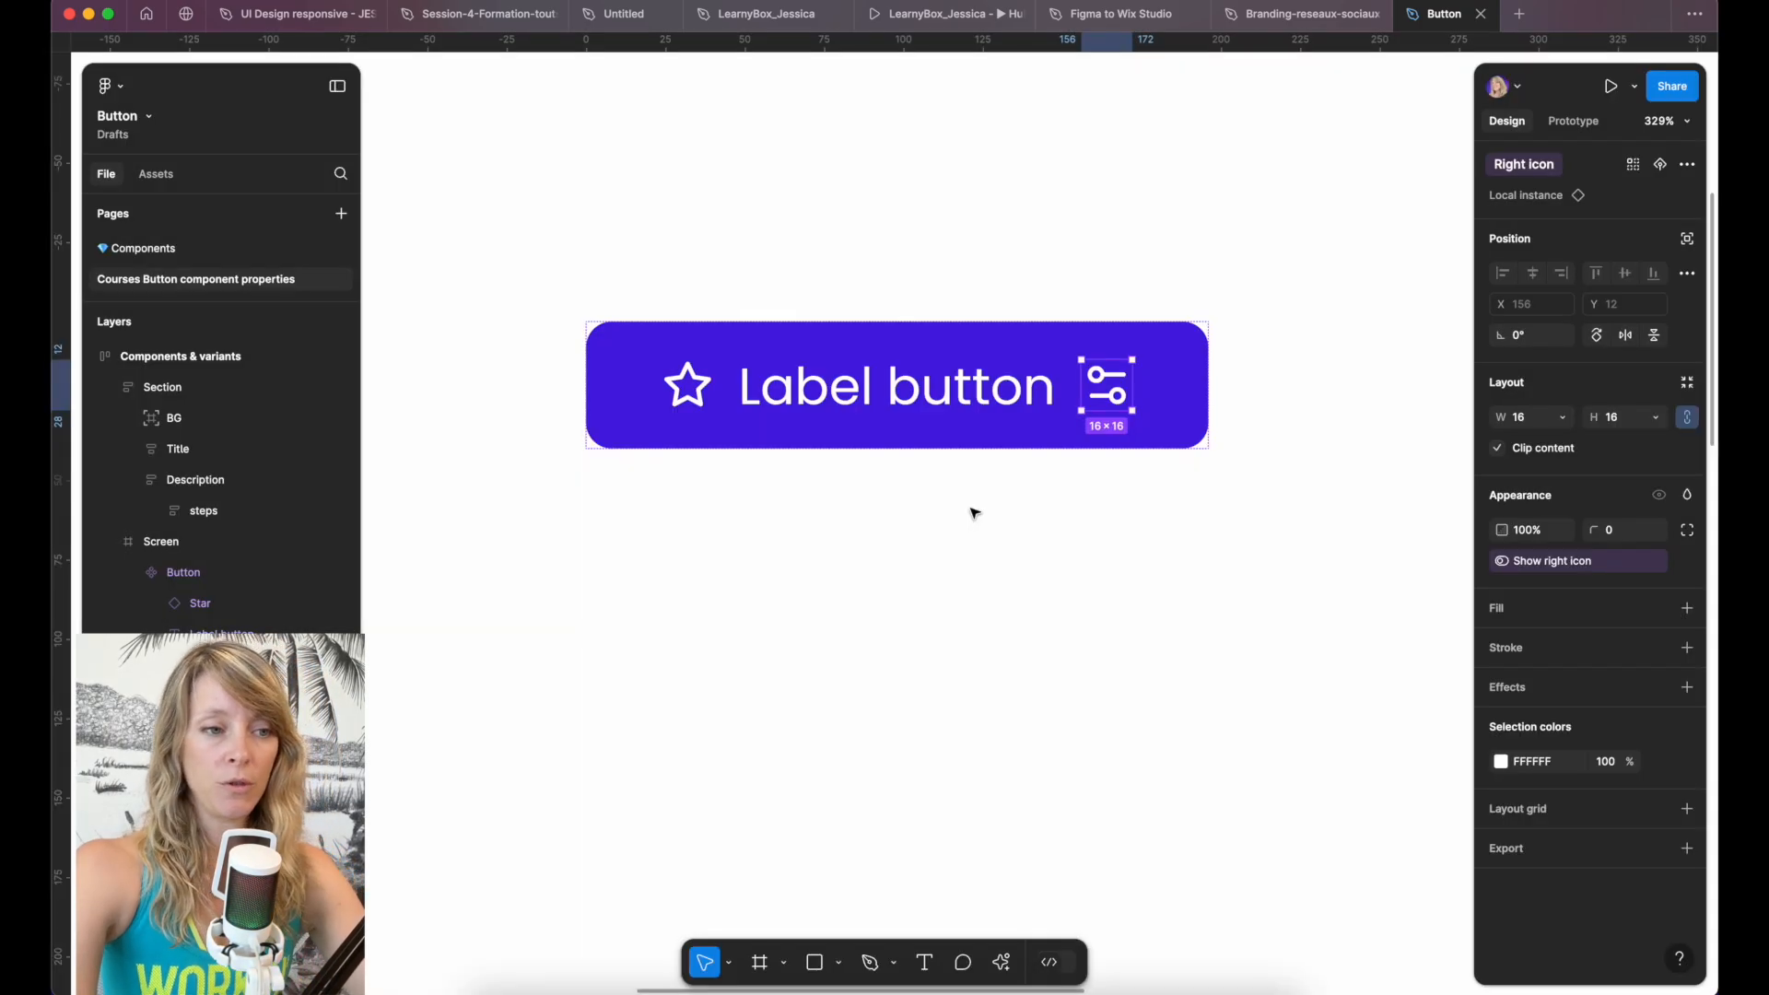
key(Escape)
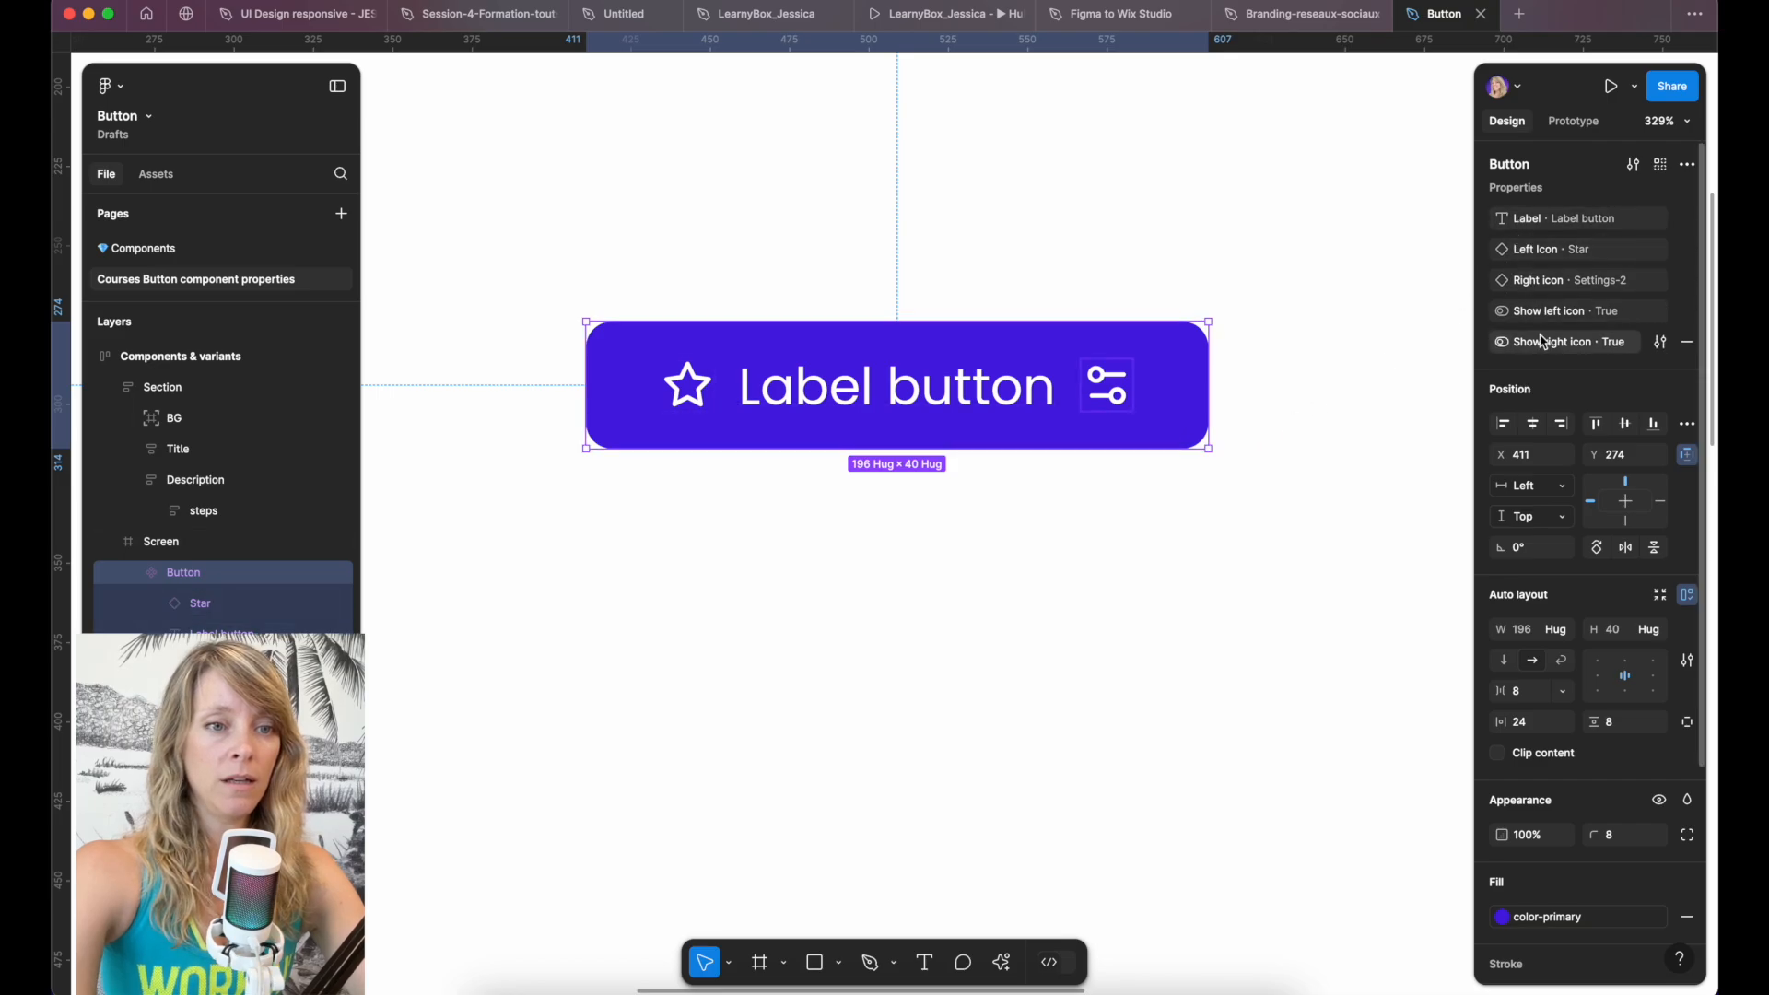
scroll(588, 265, down, 5)
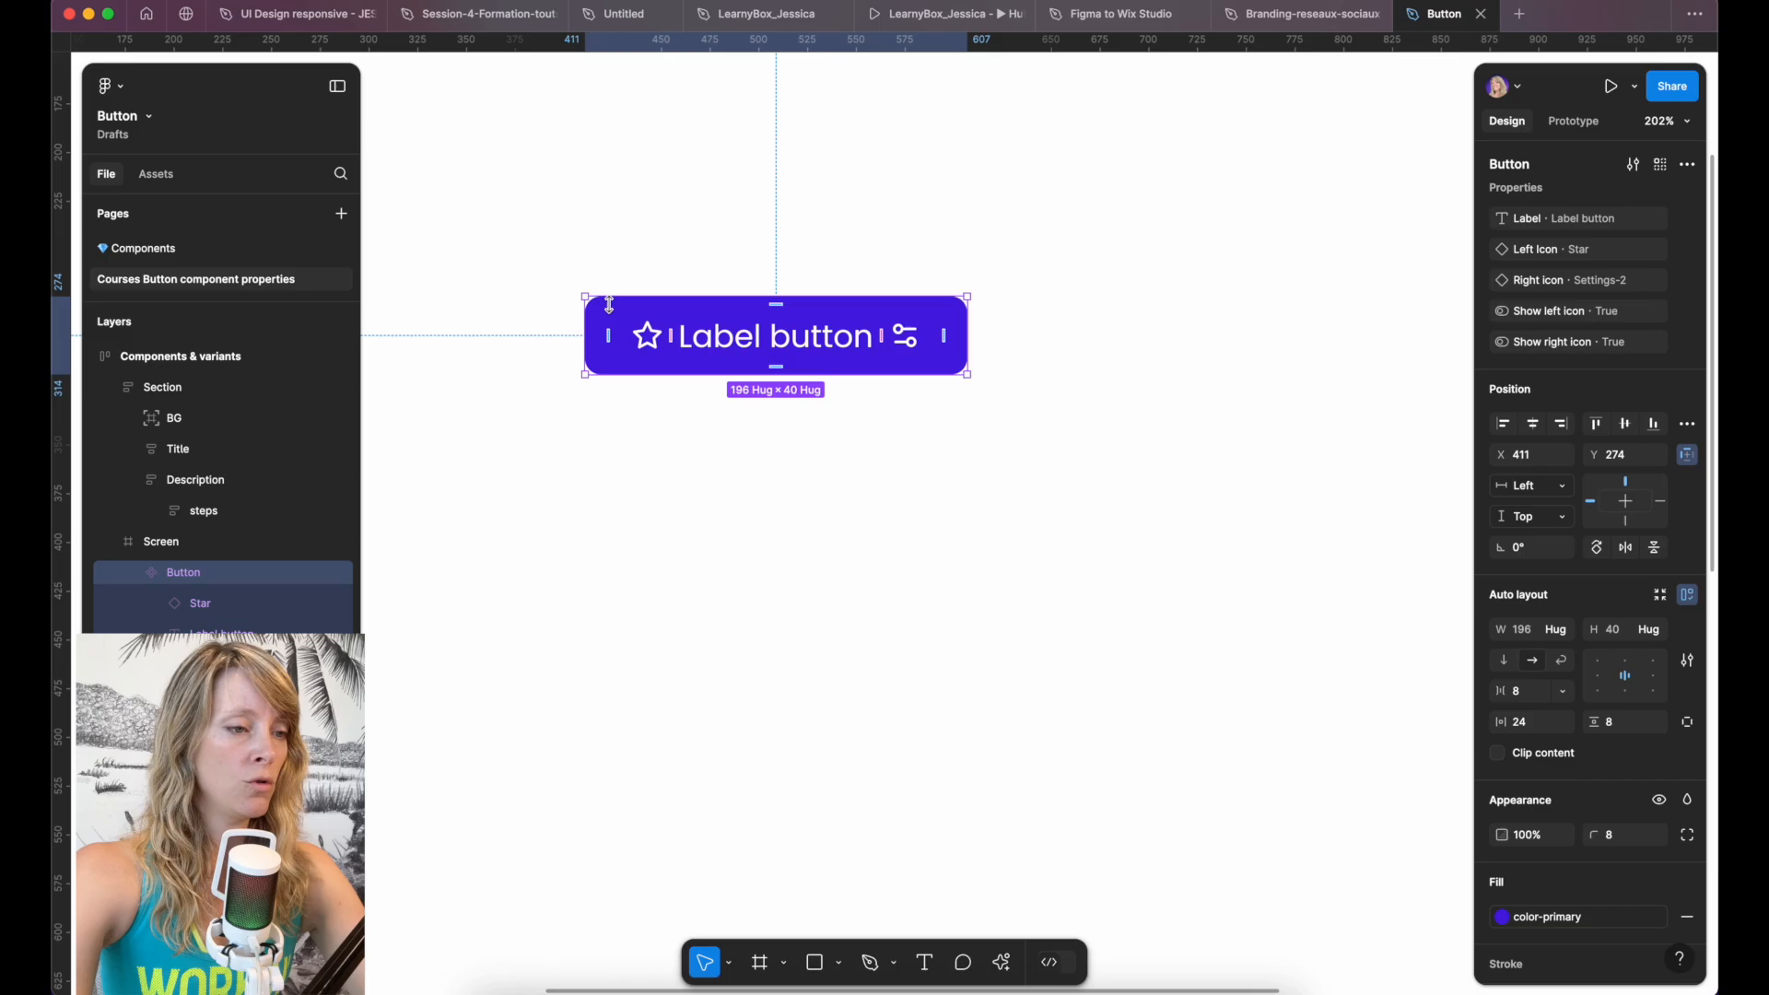
Place an instance of the Button component below the original and set its label to "Ajouter au panier".
drag(608, 304, 609, 452)
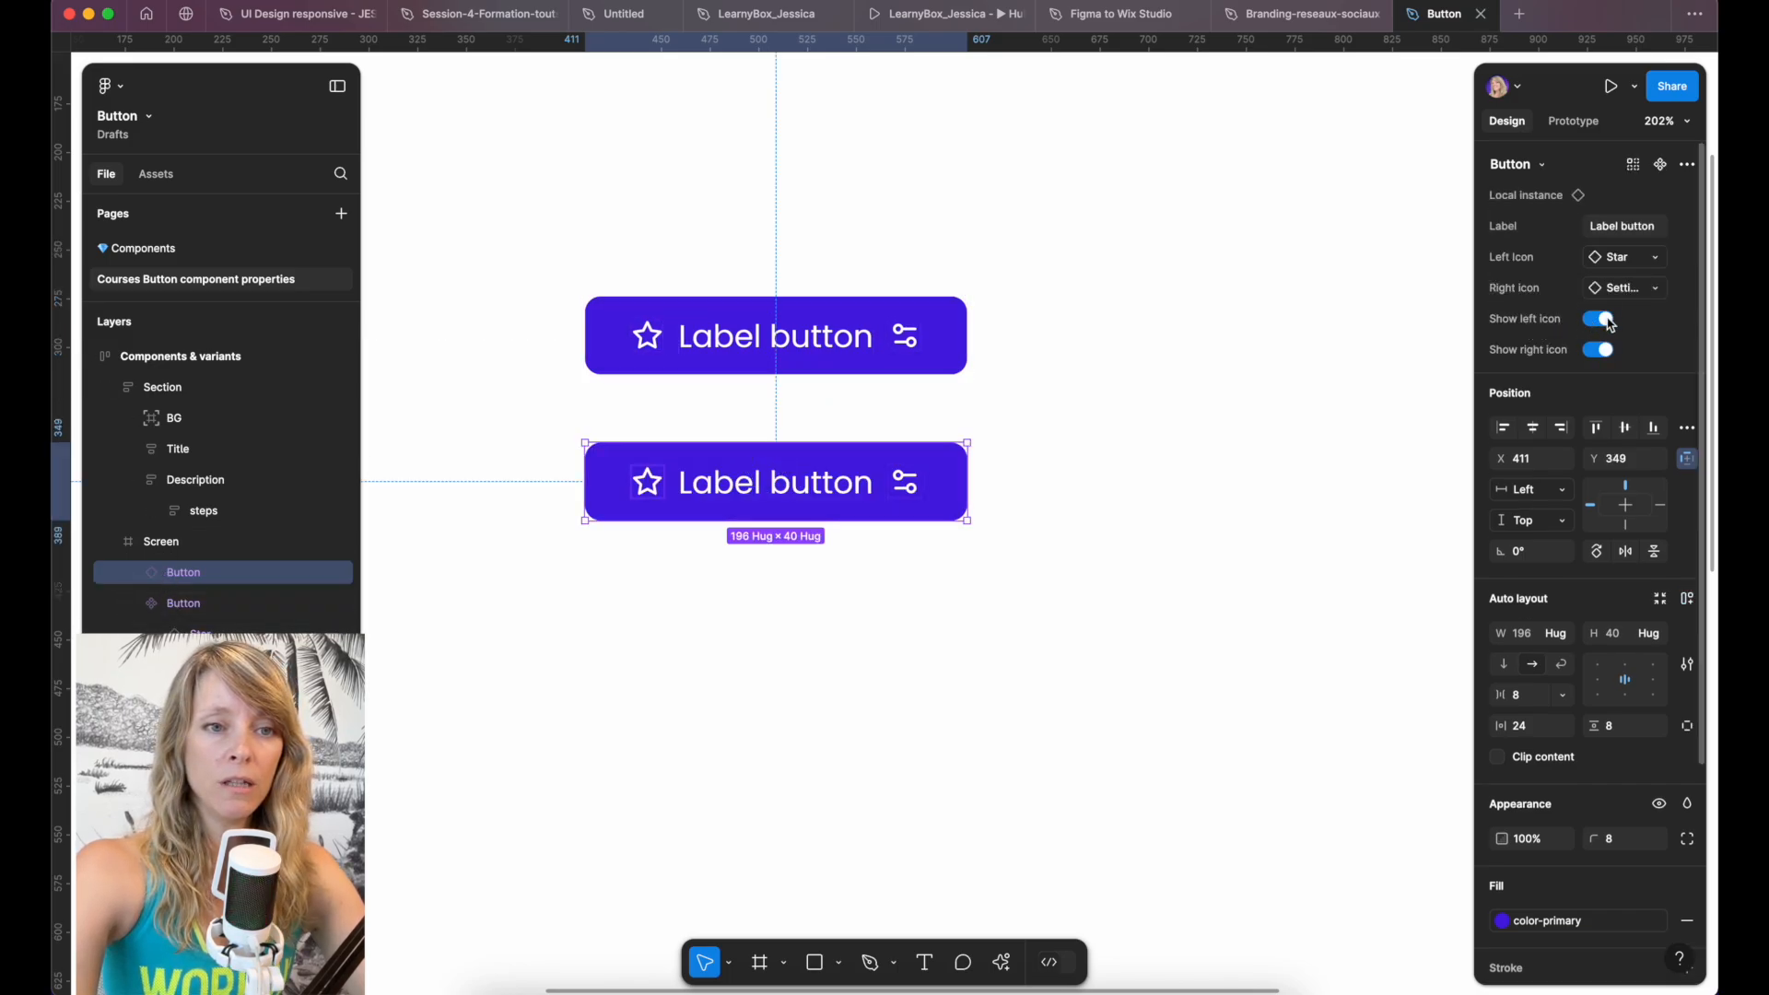
click(1616, 230)
text(Ajouter au)
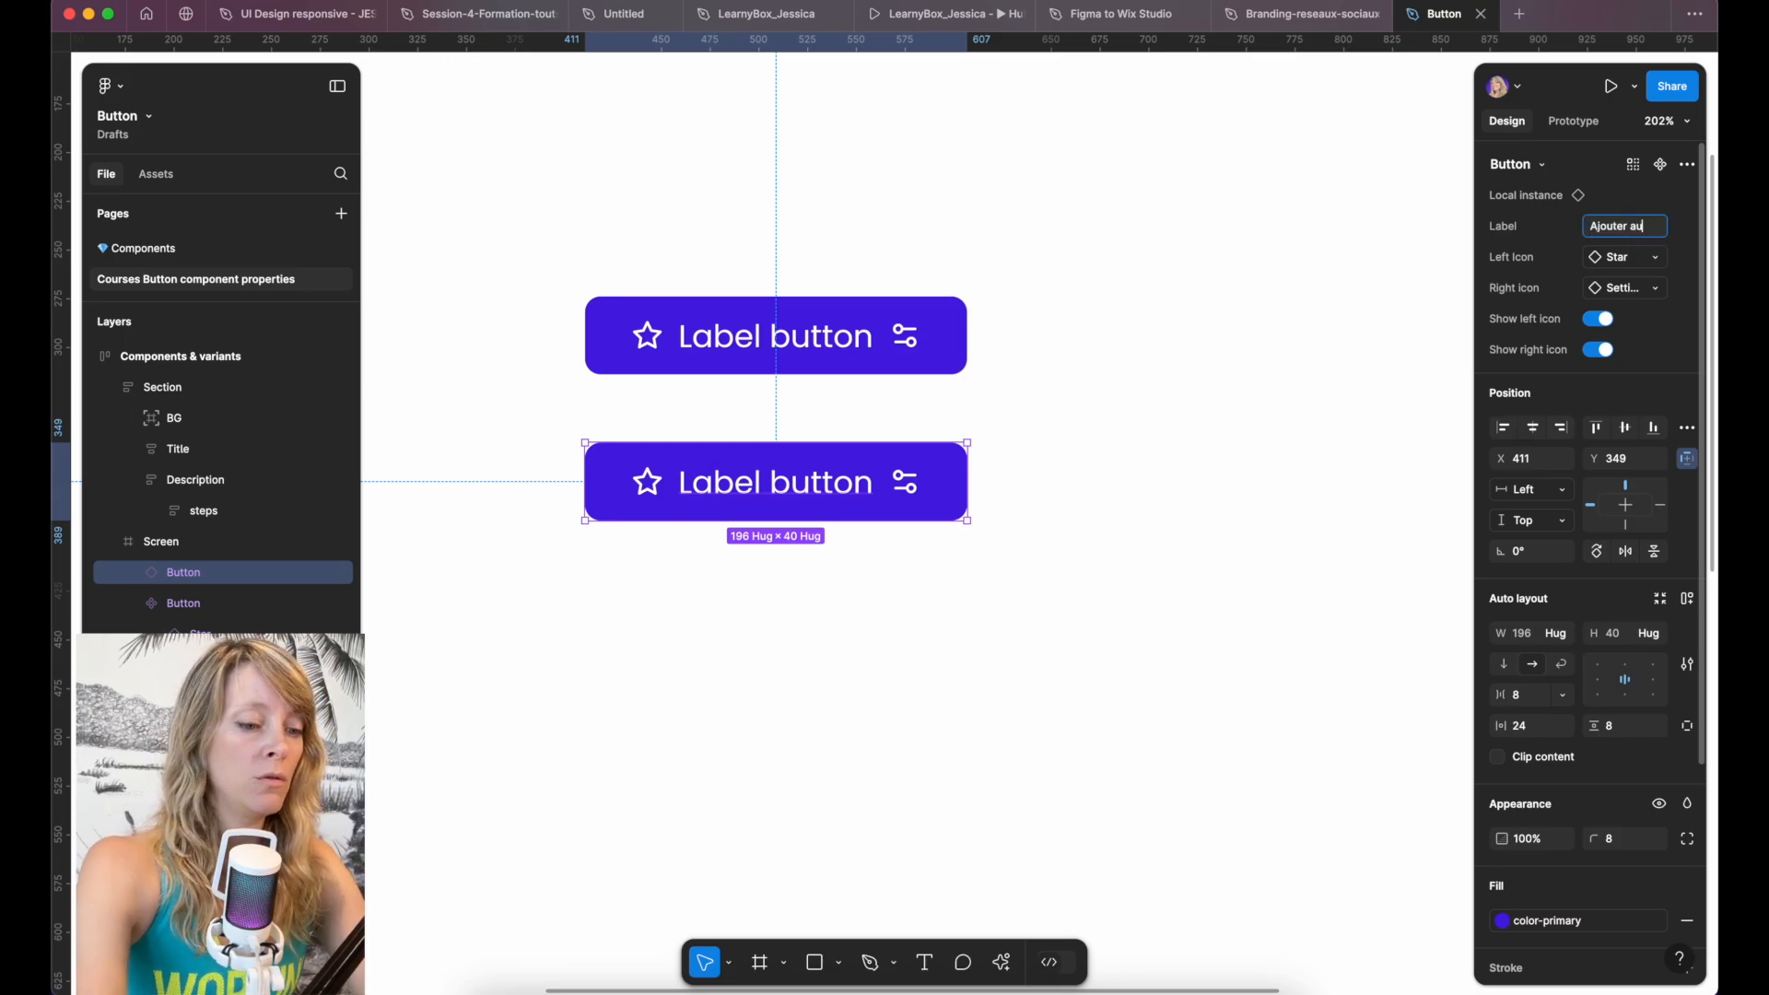
text( panier)
key(Return)
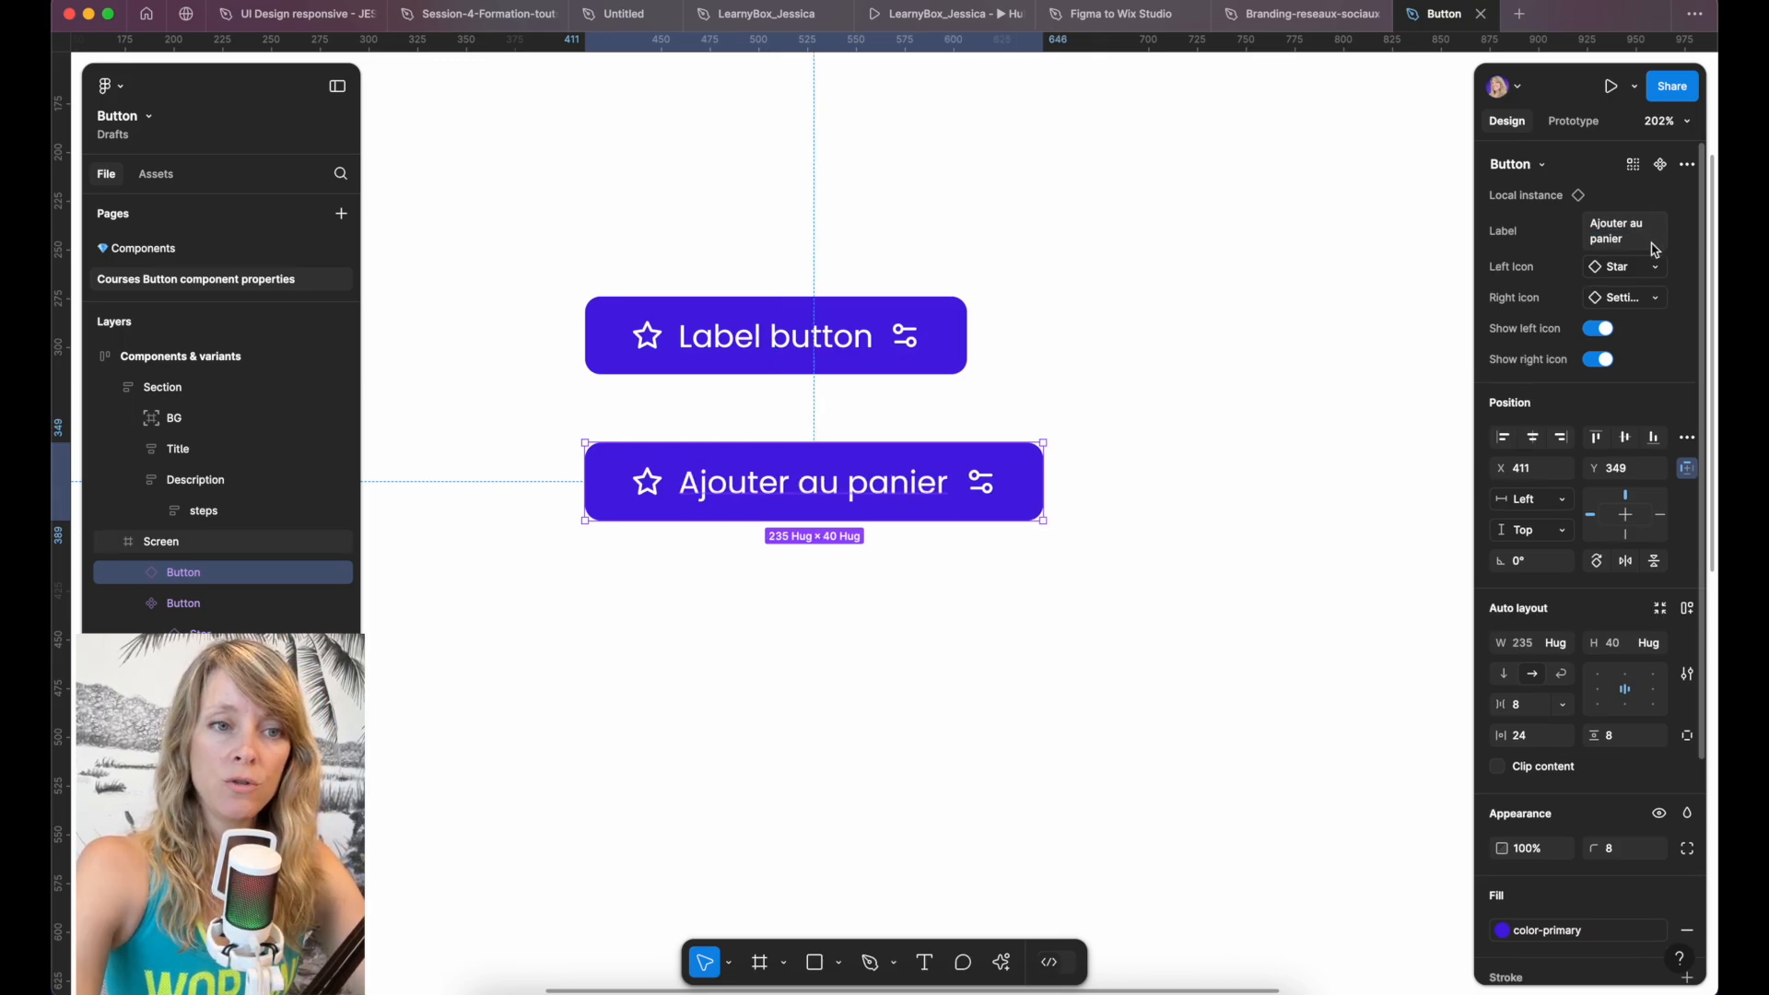
Swap the instance's left icon for the Store icon from the local components.
click(1627, 267)
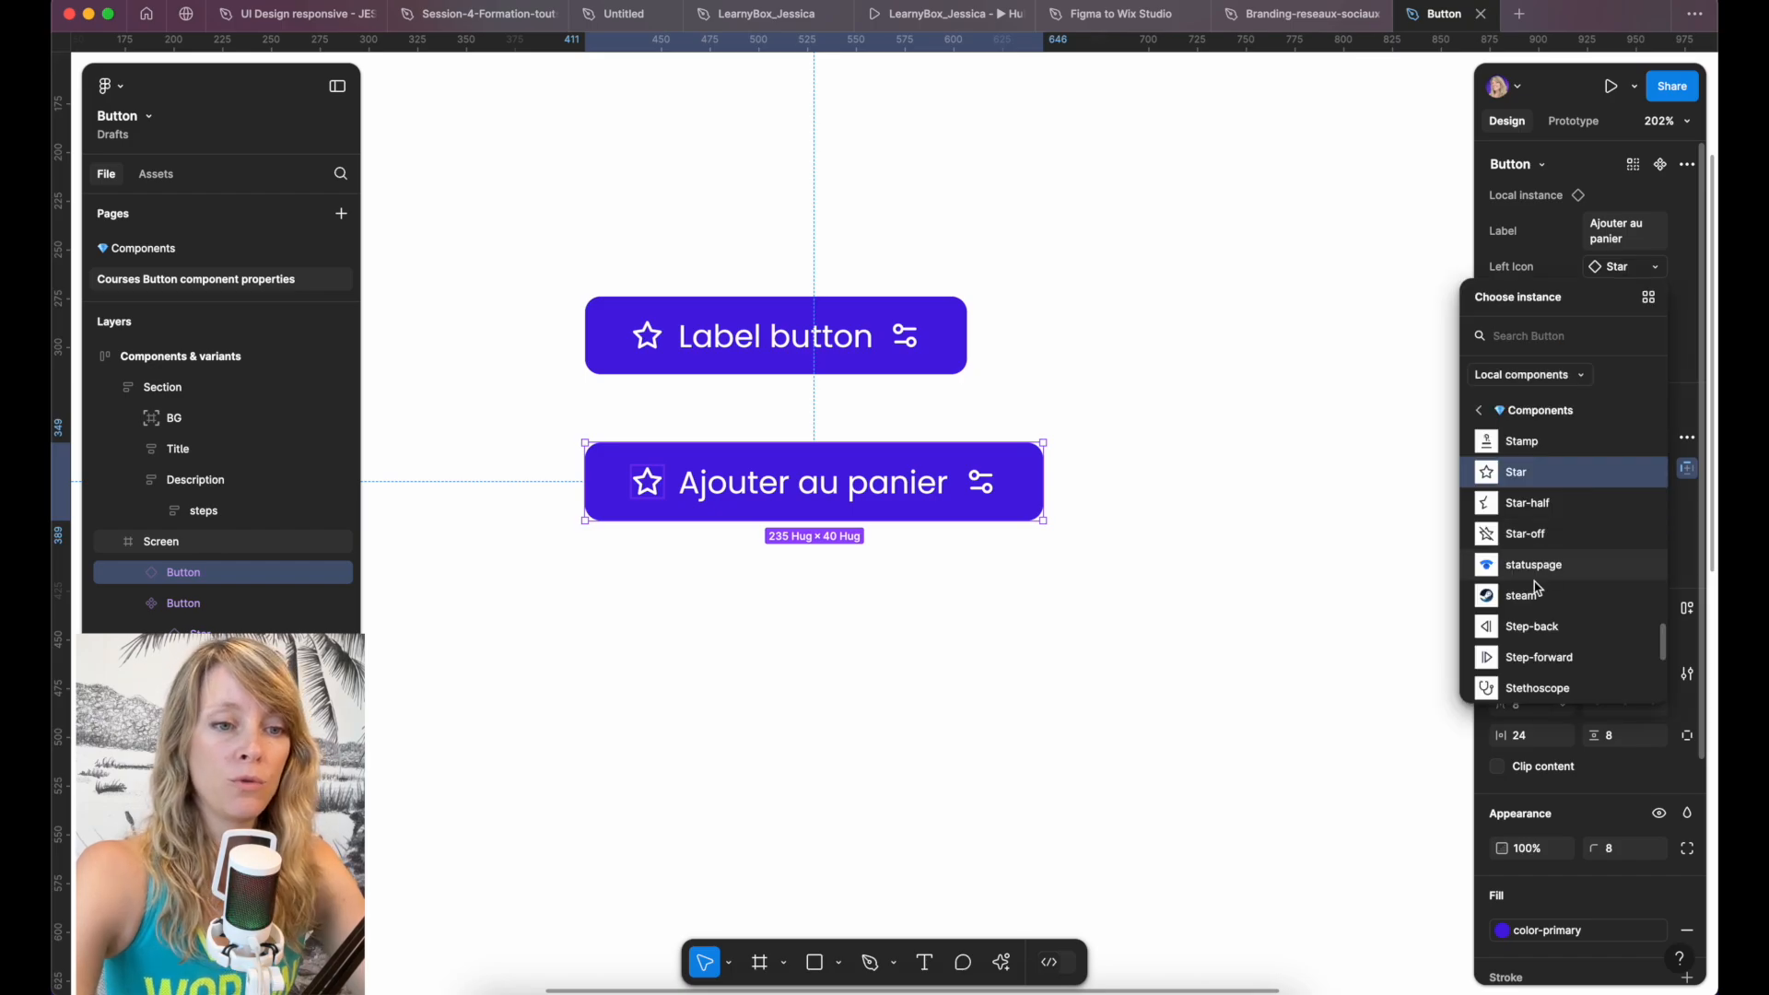
scroll(1527, 527, down, 5)
click(1531, 596)
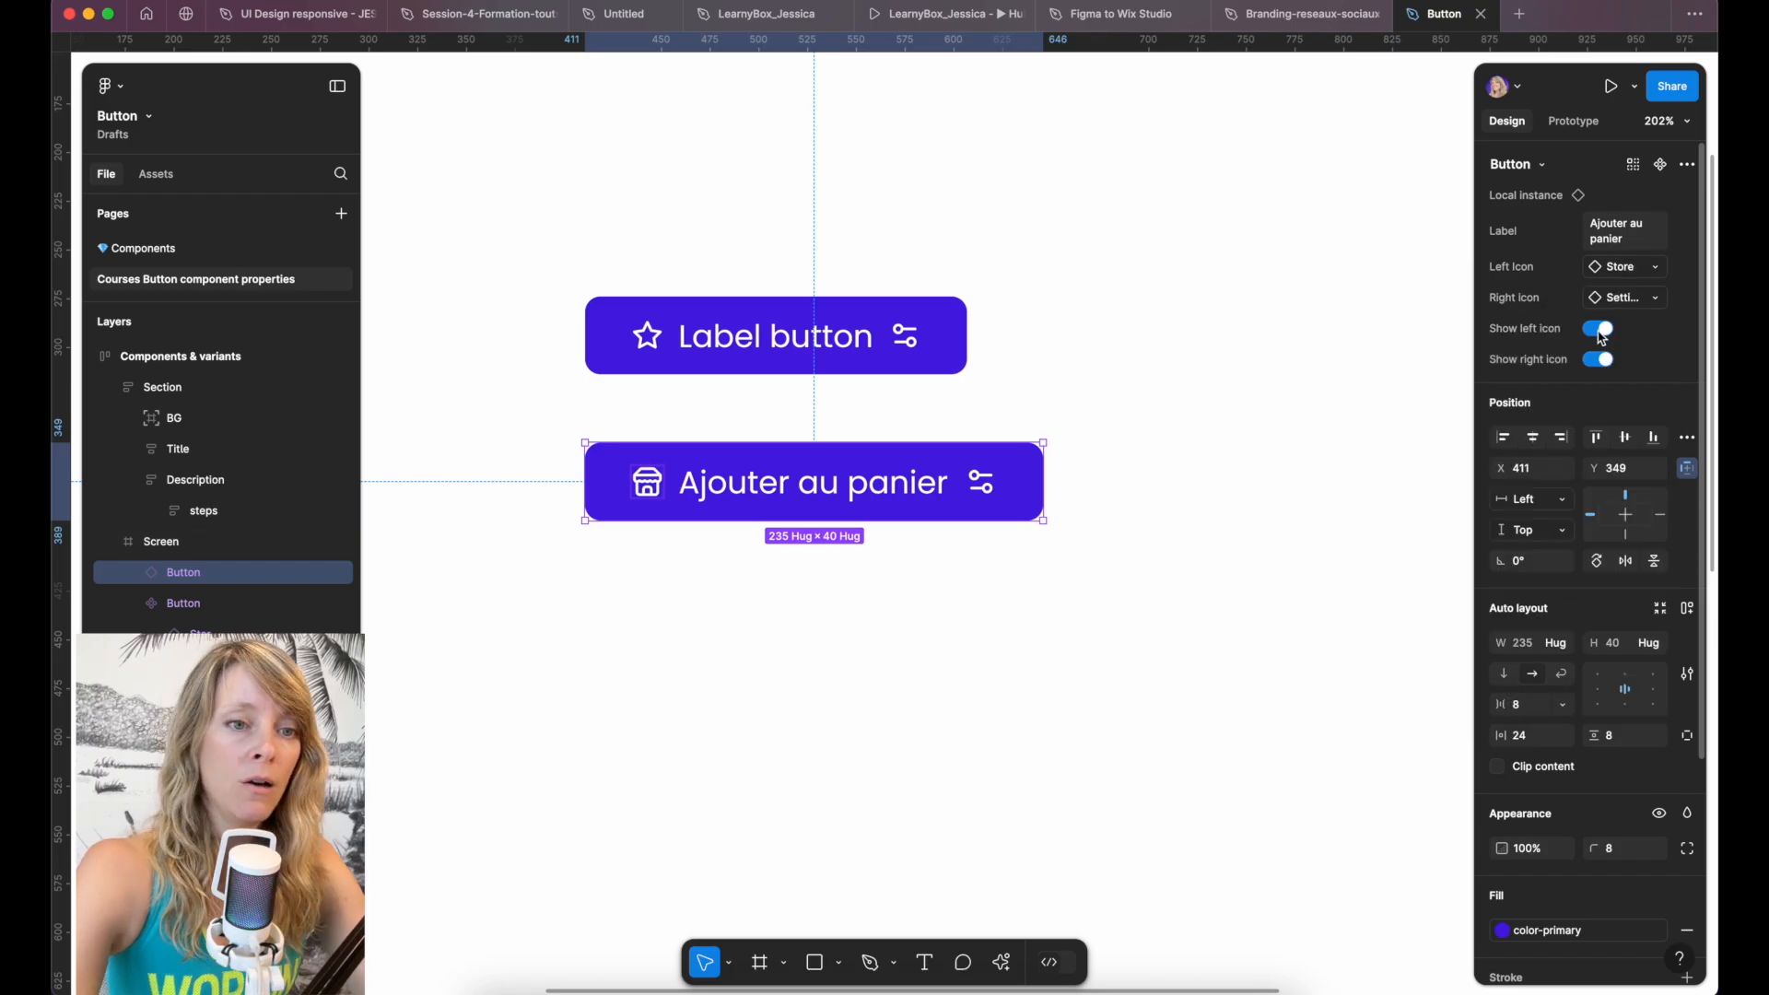
Try hiding the left and right icons of the "Ajouter au panier" instance, and show both again.
click(1599, 299)
click(1601, 329)
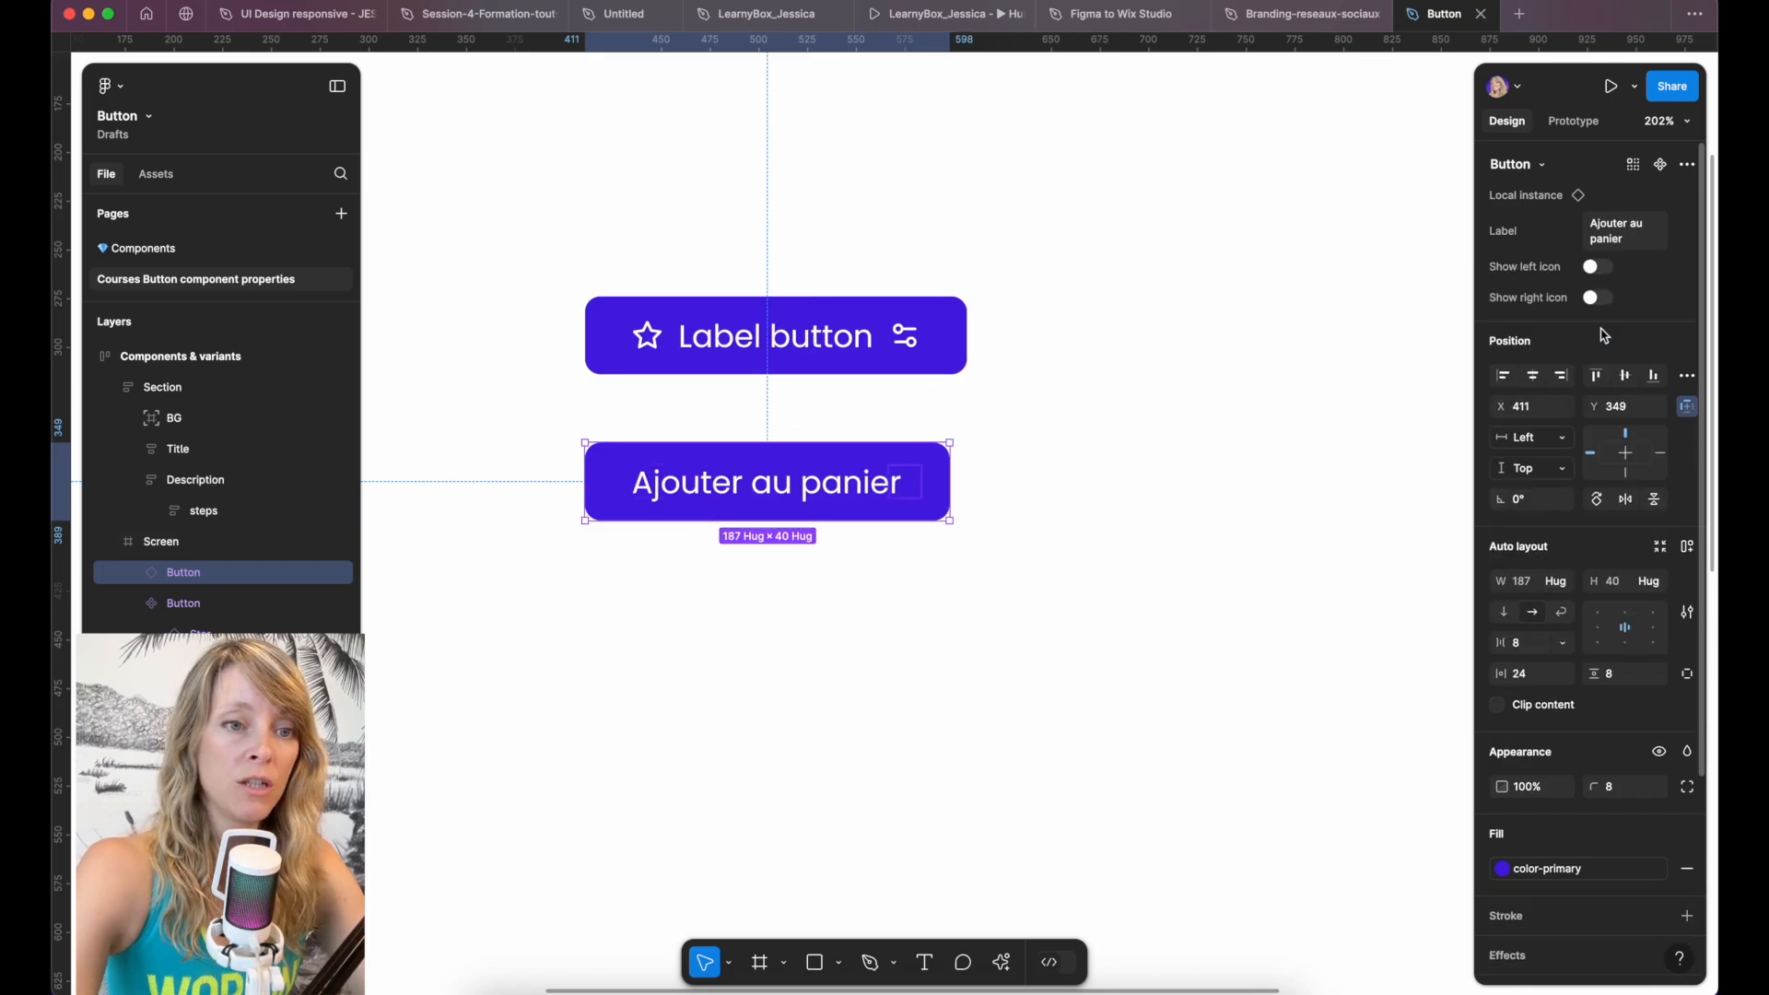
click(1599, 268)
click(1597, 327)
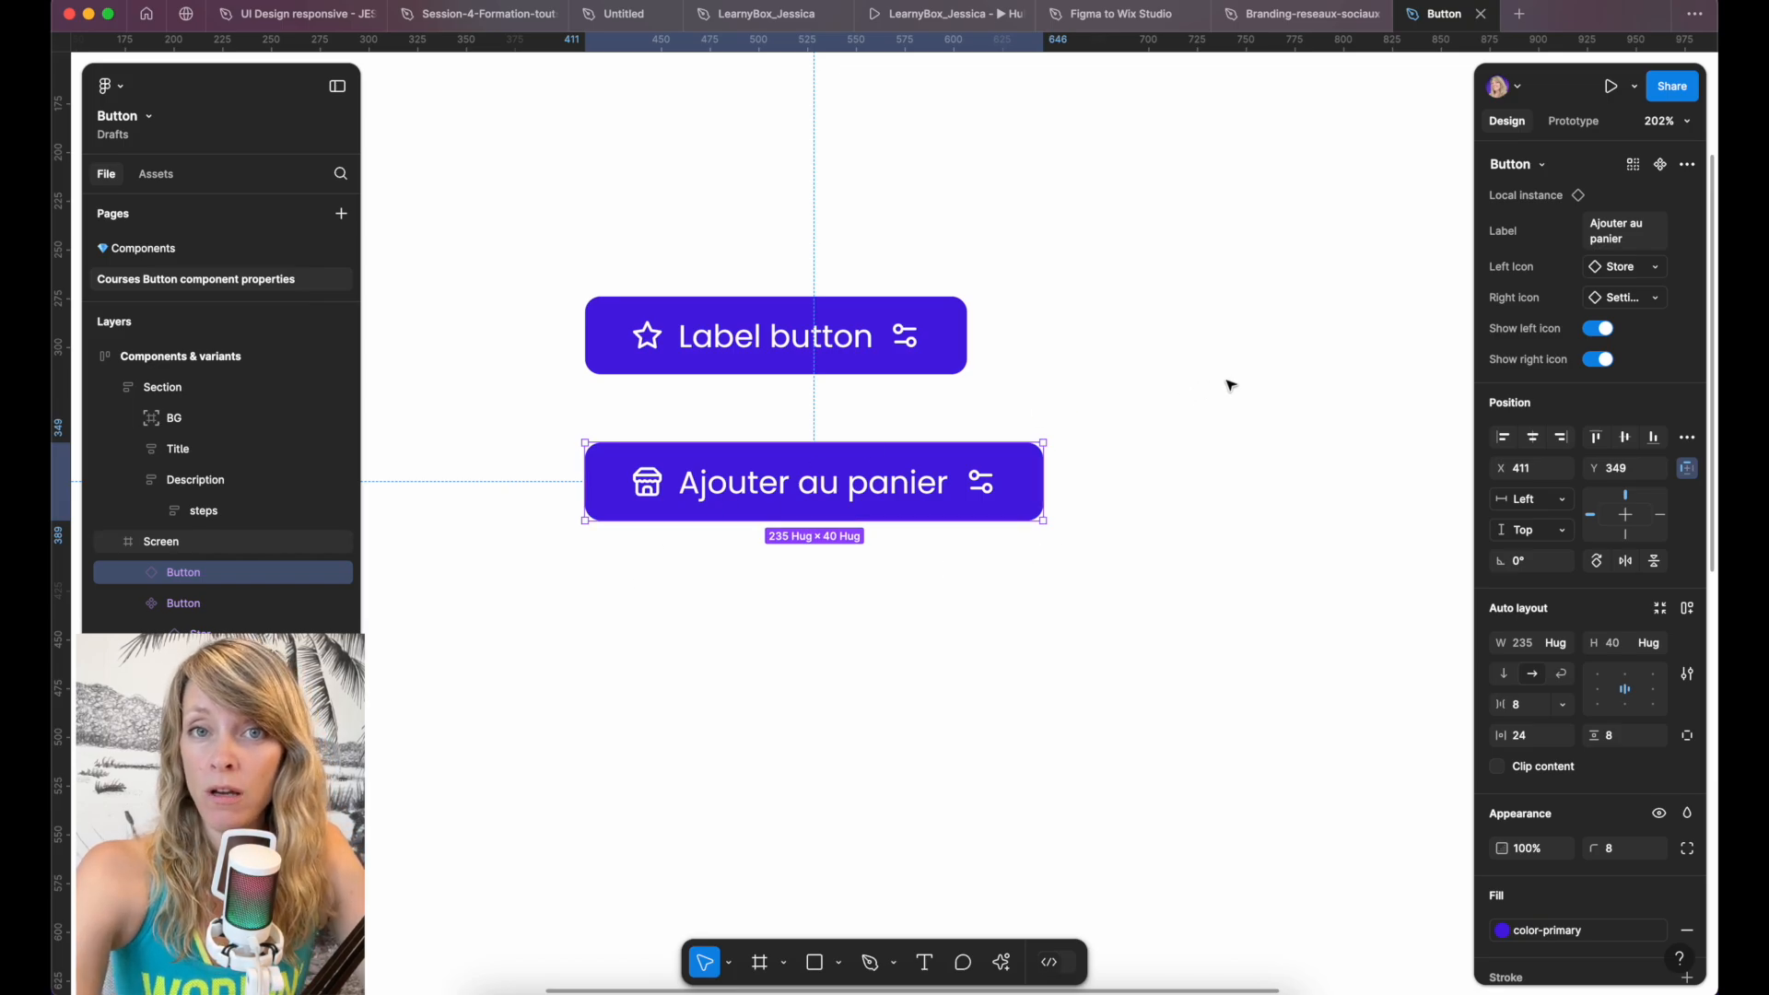
Add a boolean property named "Show text" with value True to the main Button component.
key(Tab)
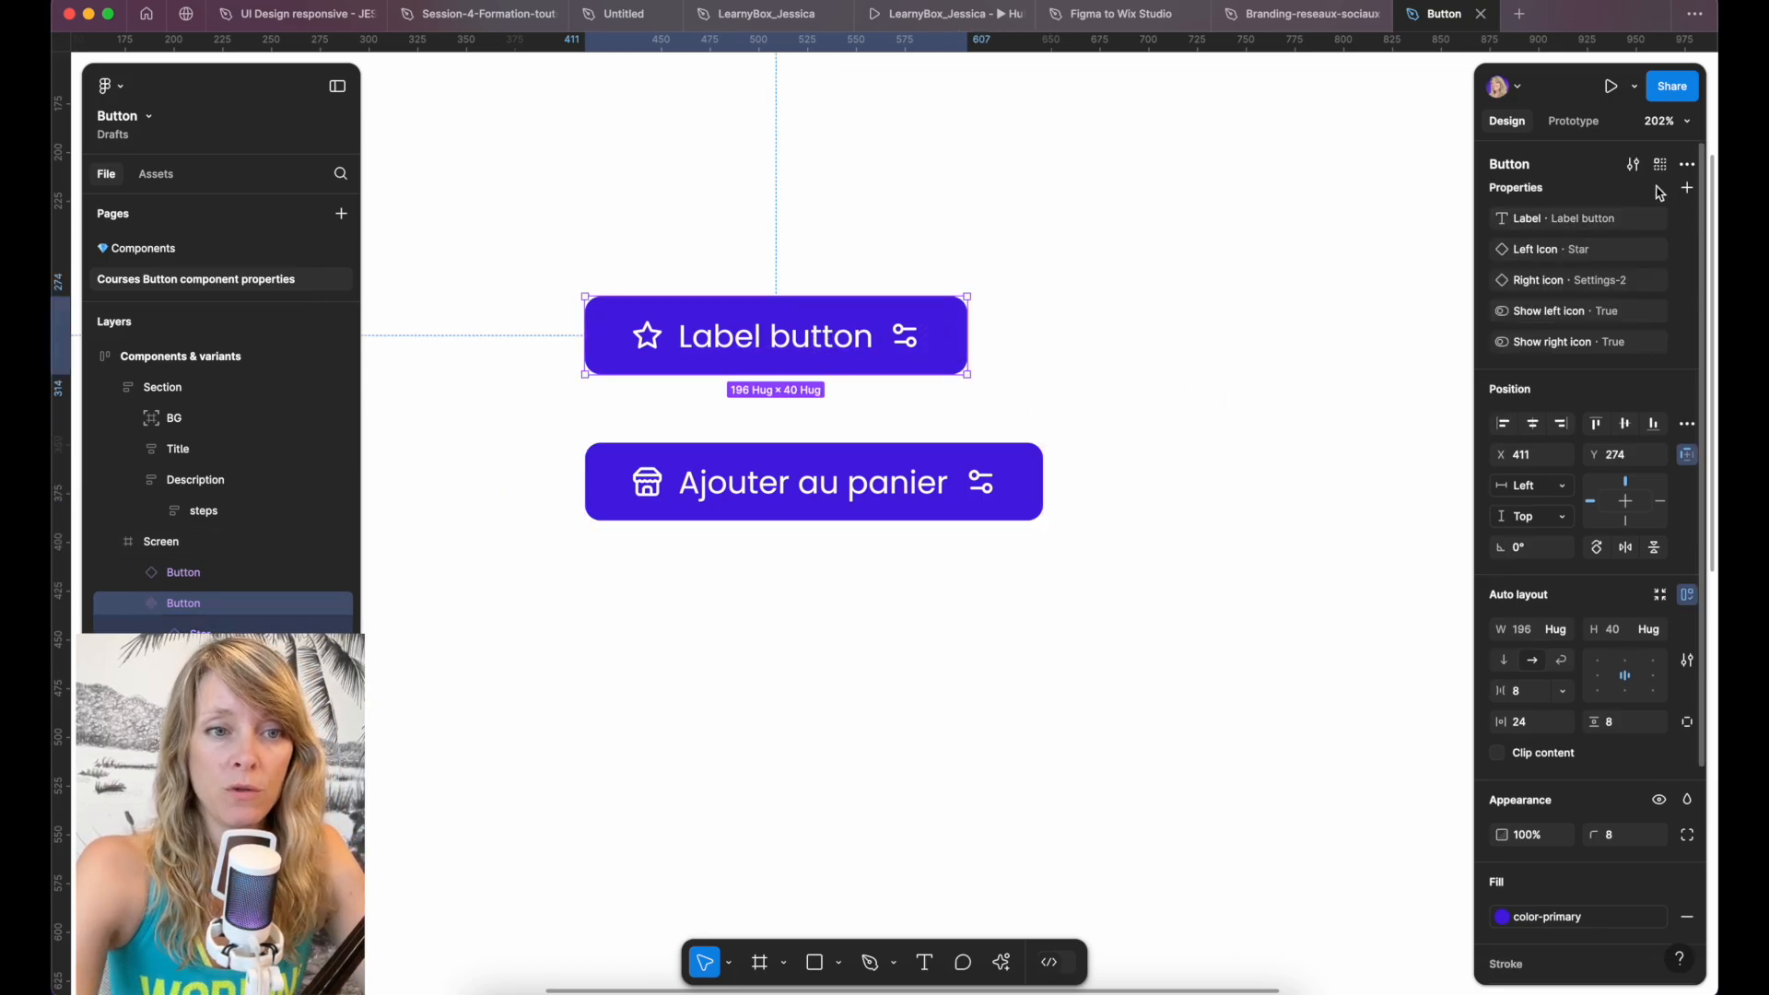
click(1686, 188)
click(1614, 269)
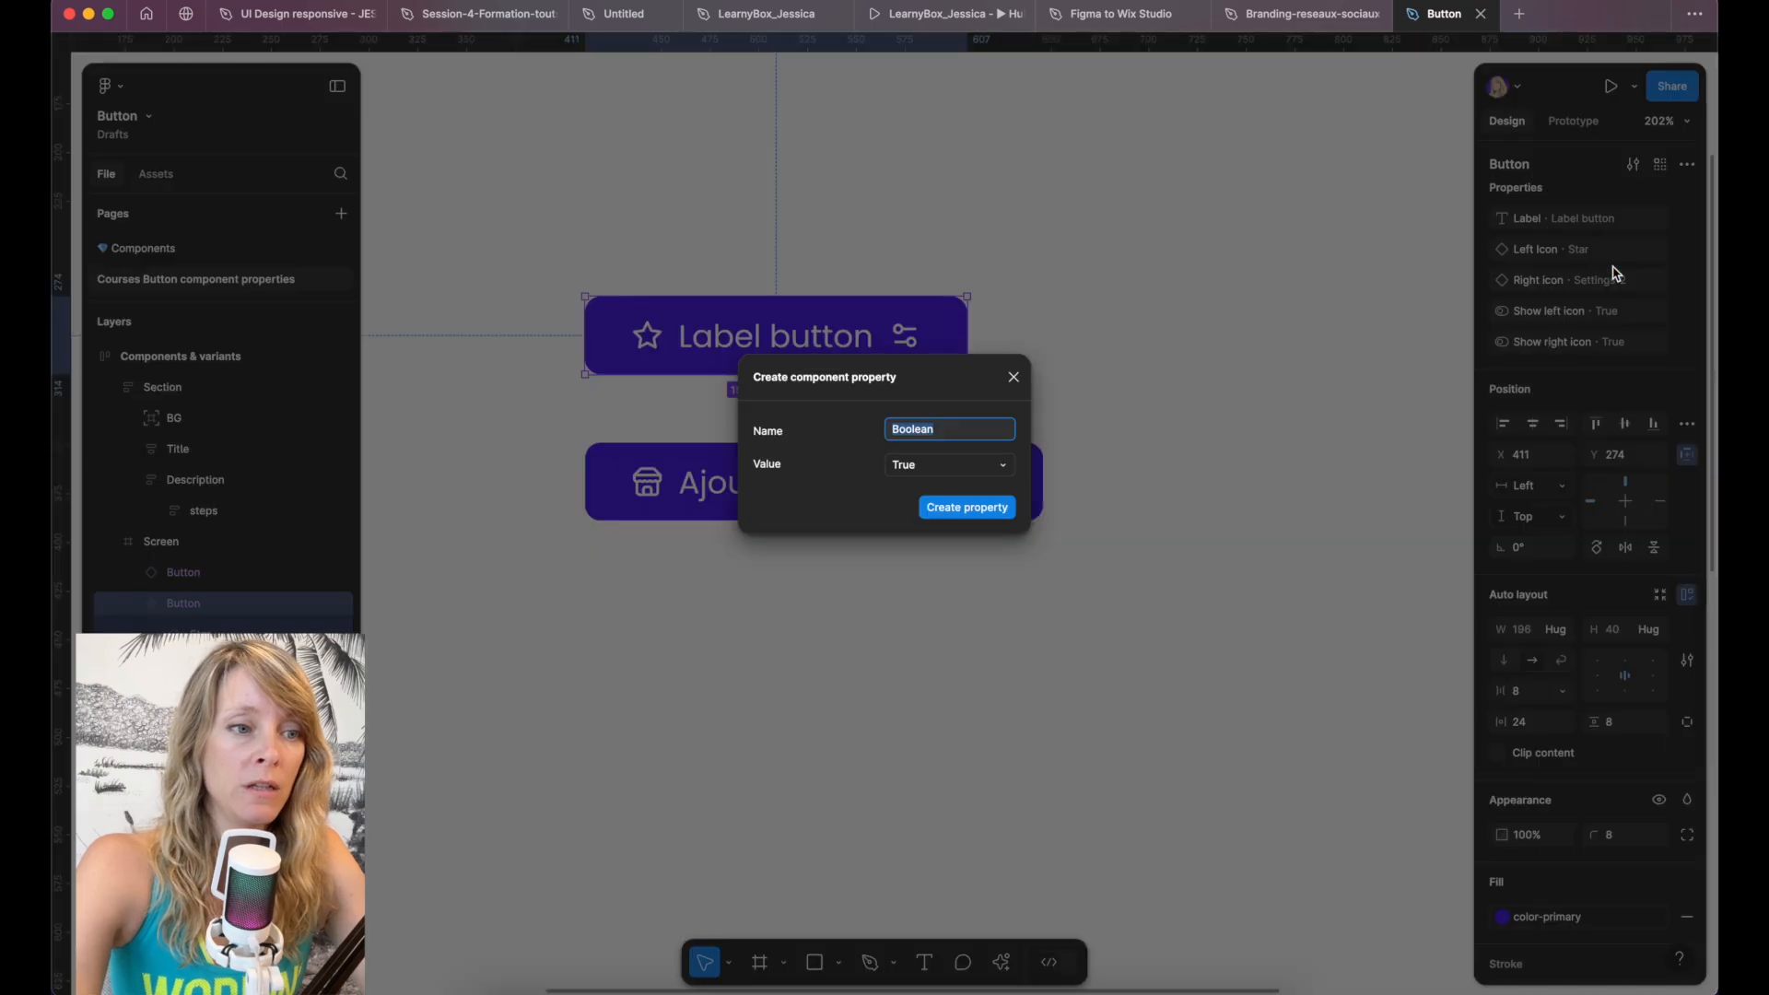
text(Show te)
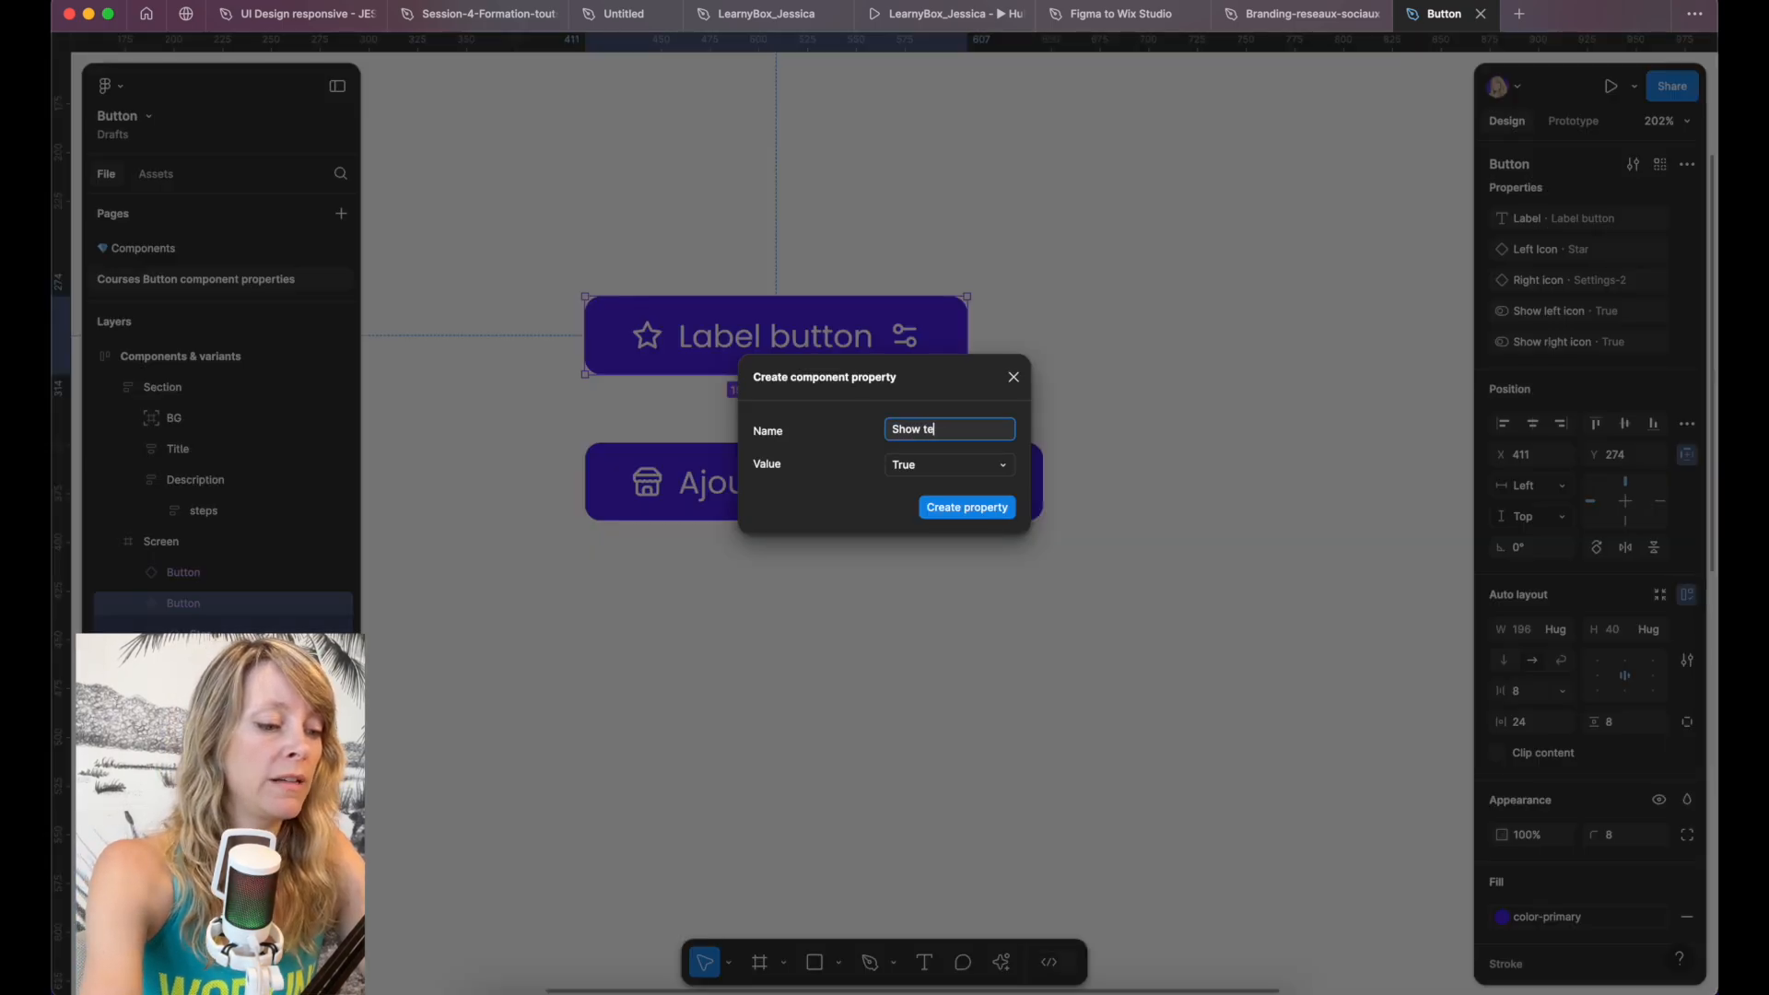
text(xt)
click(967, 507)
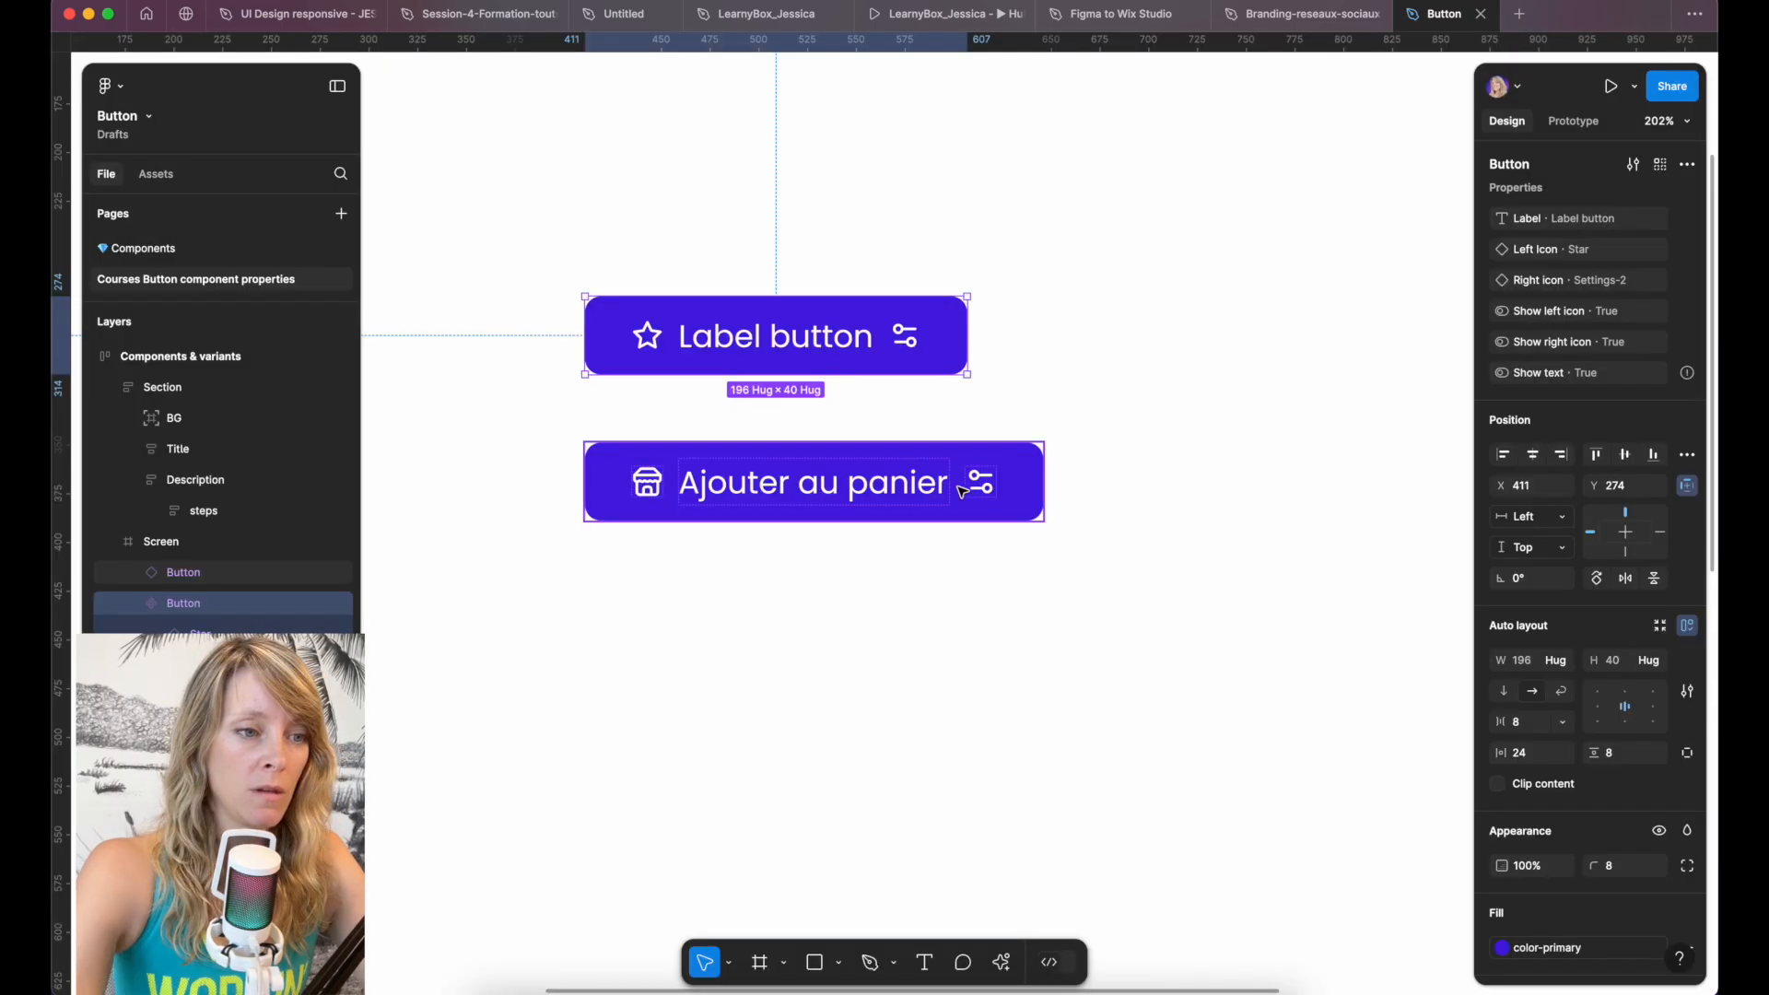
Link the visibility of the main component's label text to the "Show text" property.
click(944, 464)
click(941, 311)
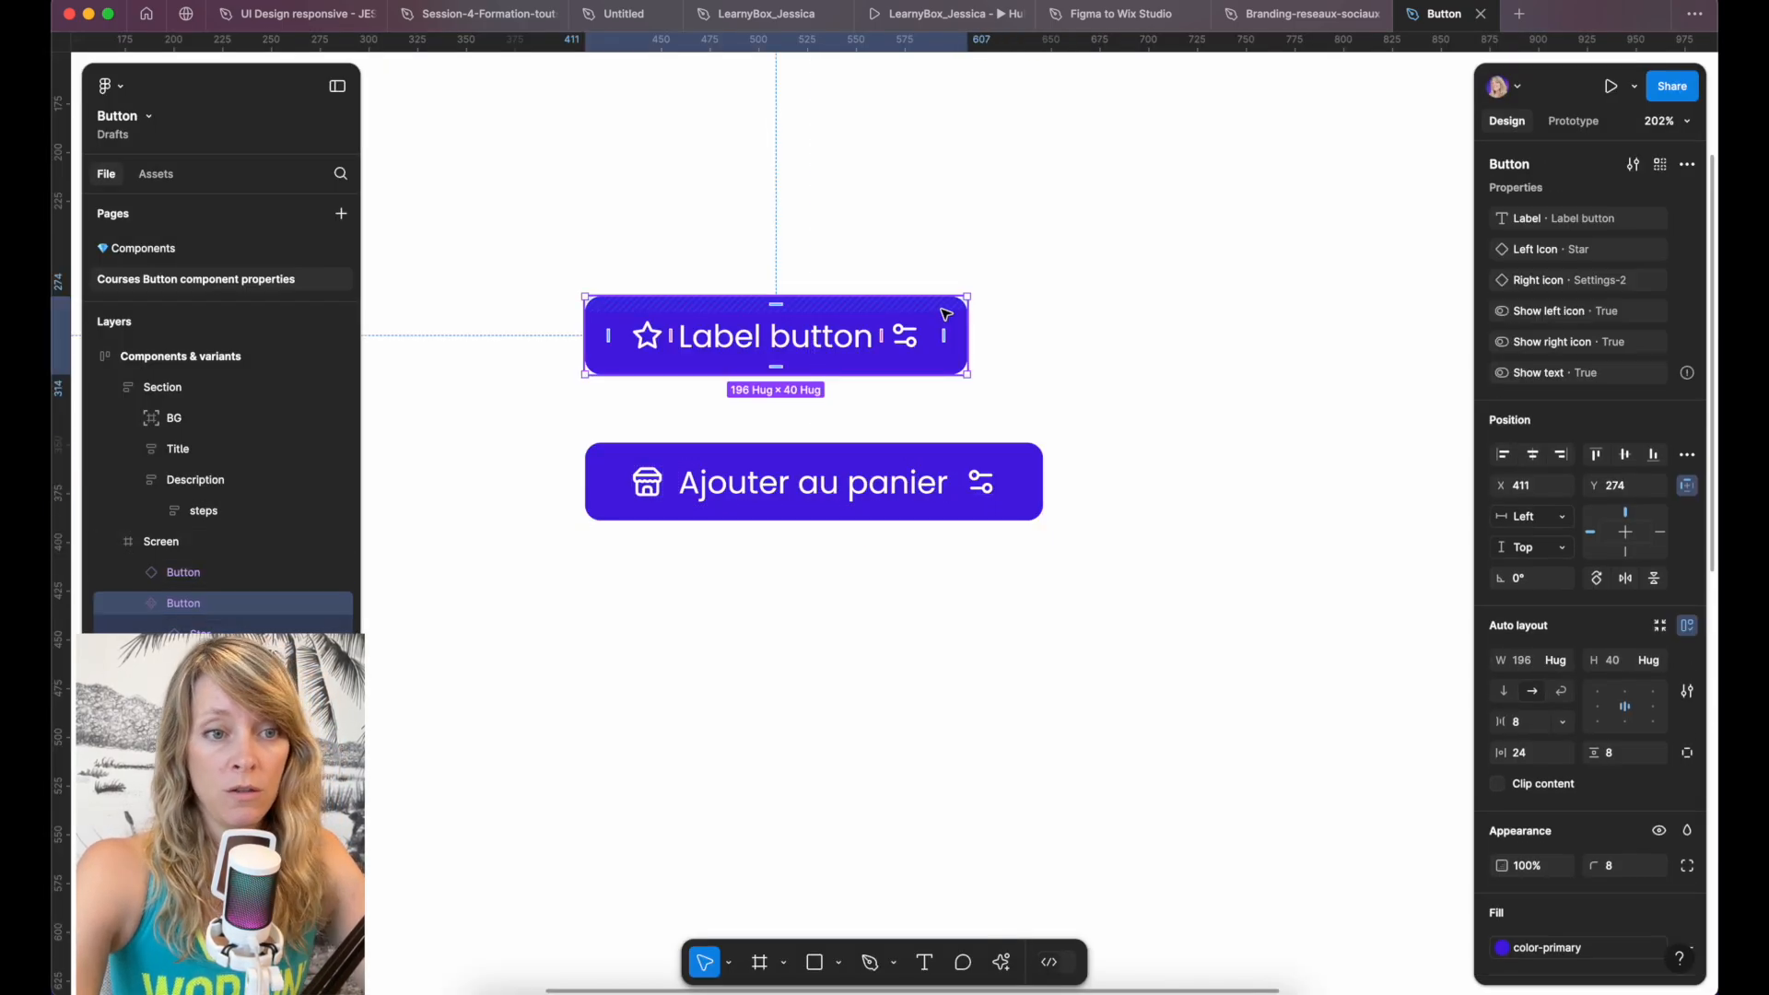
double_click(815, 346)
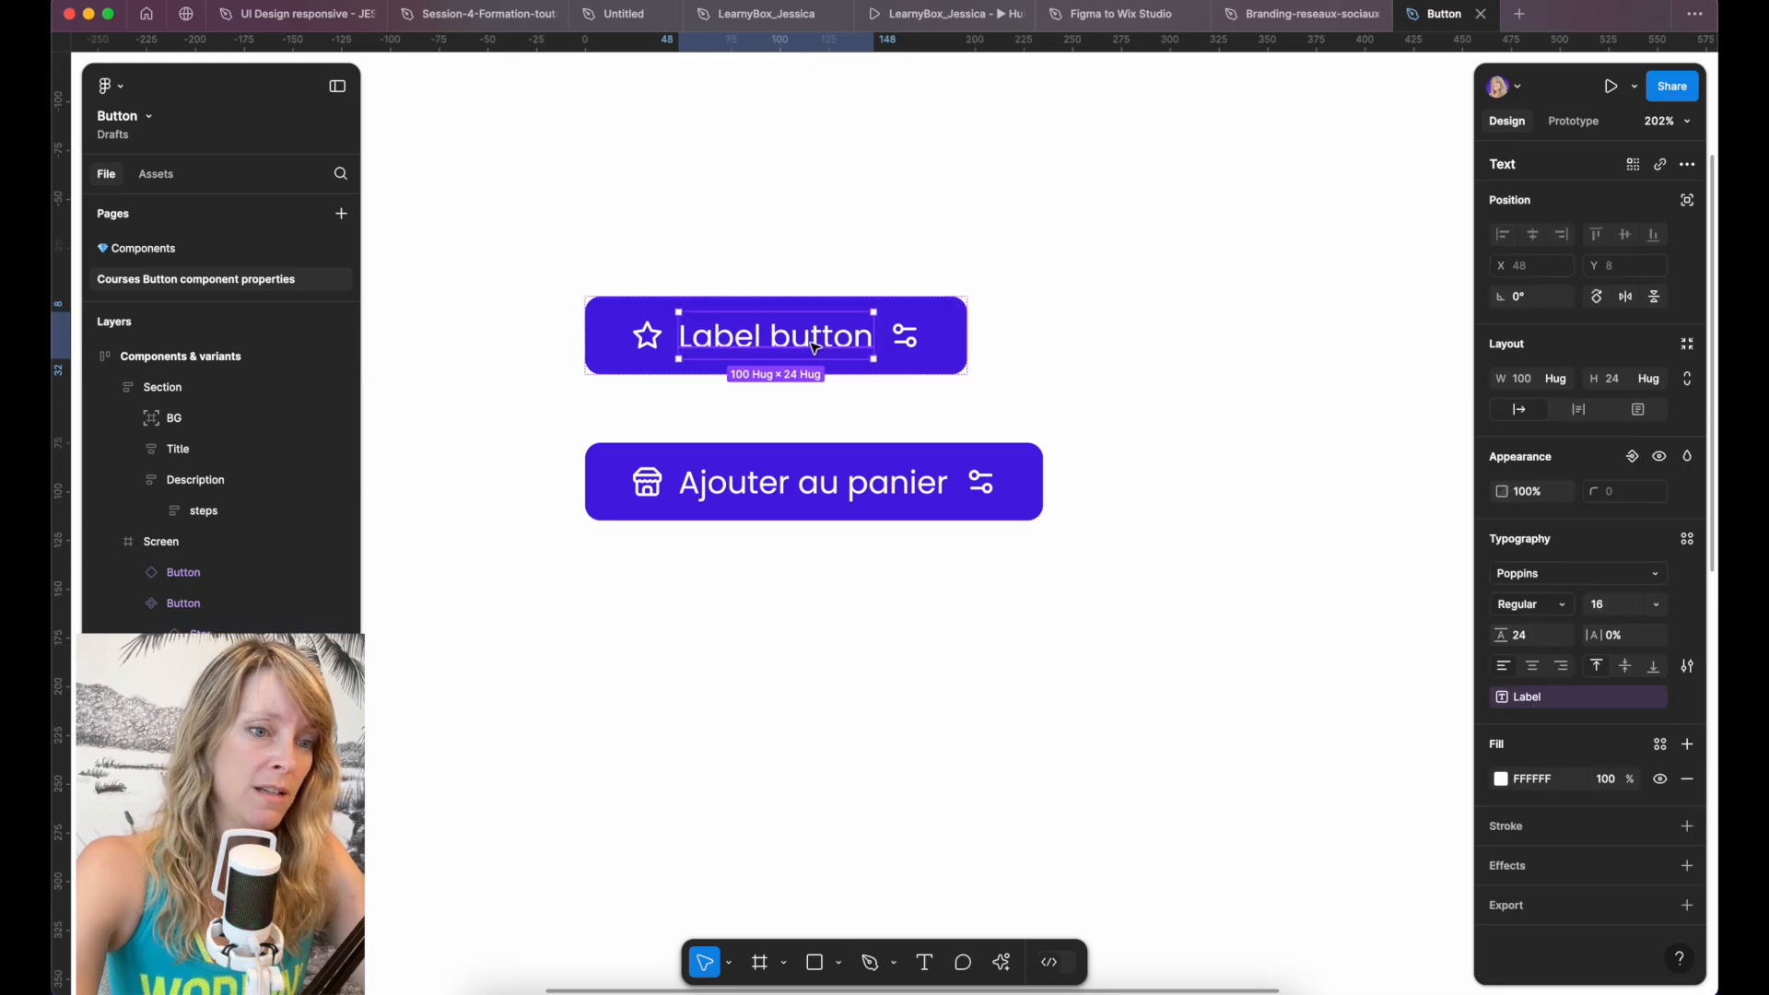
click(1631, 457)
click(1582, 547)
Hide the text and the right icon of the "Ajouter au panier" instance, leaving only the Store icon.
click(829, 488)
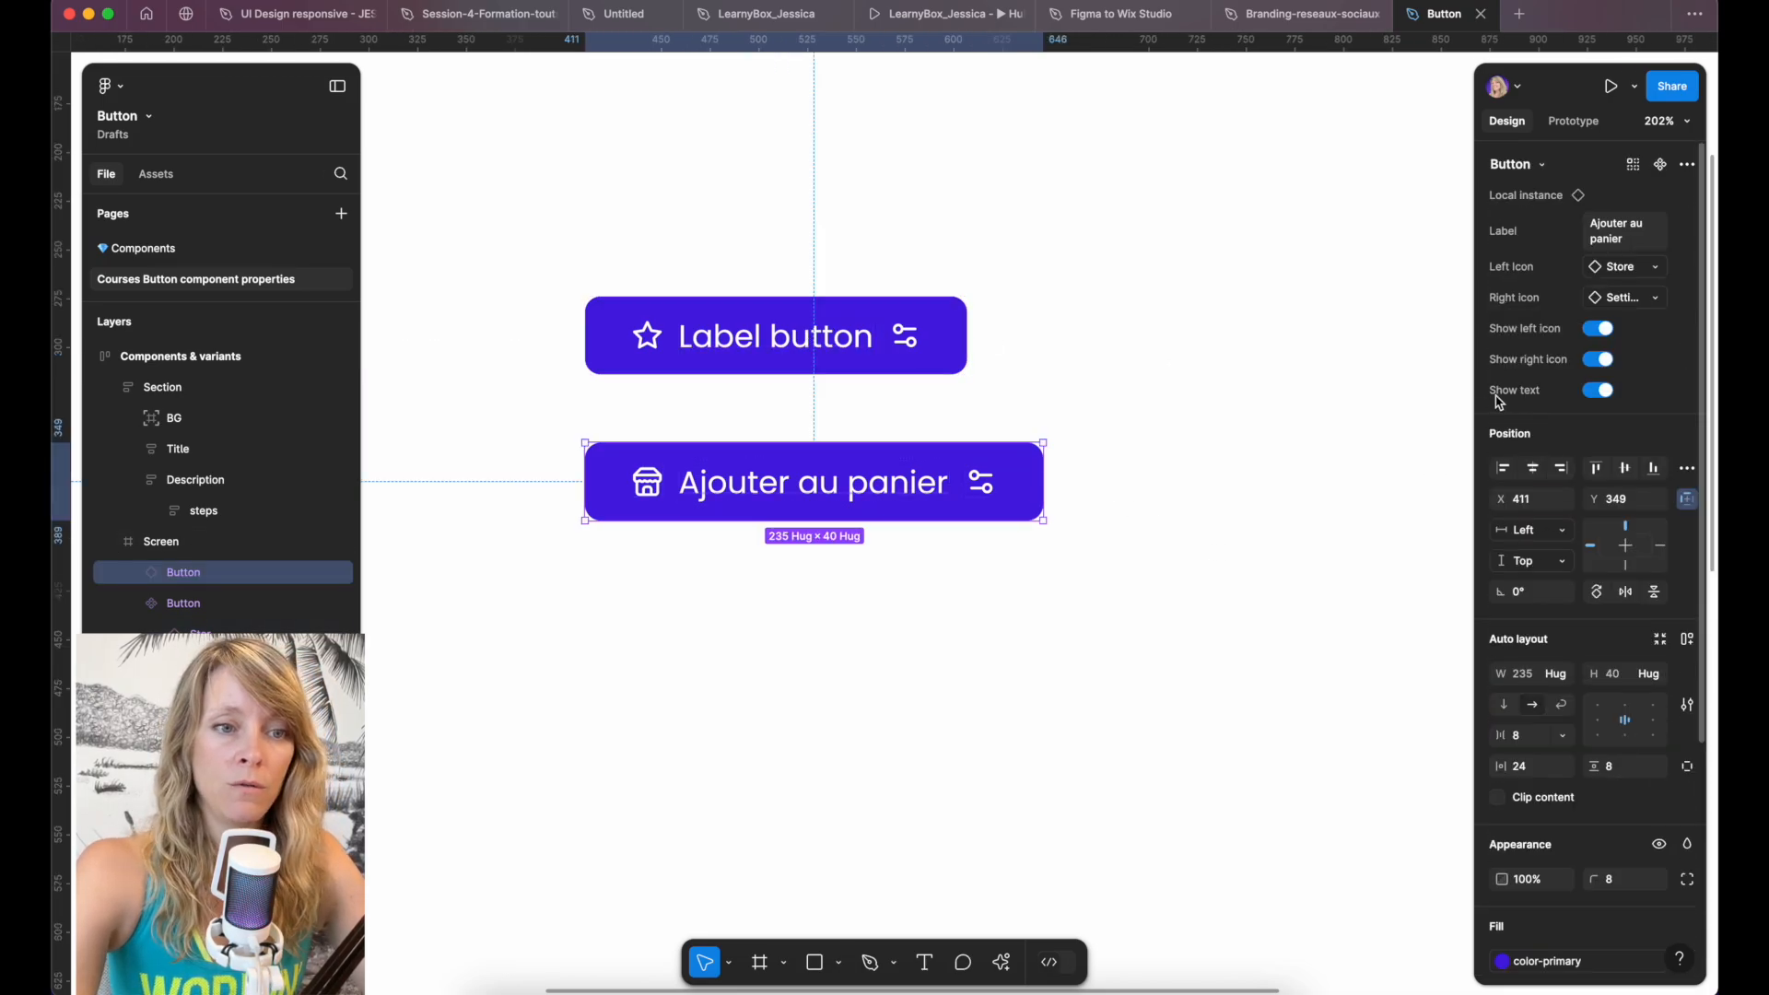
click(1599, 391)
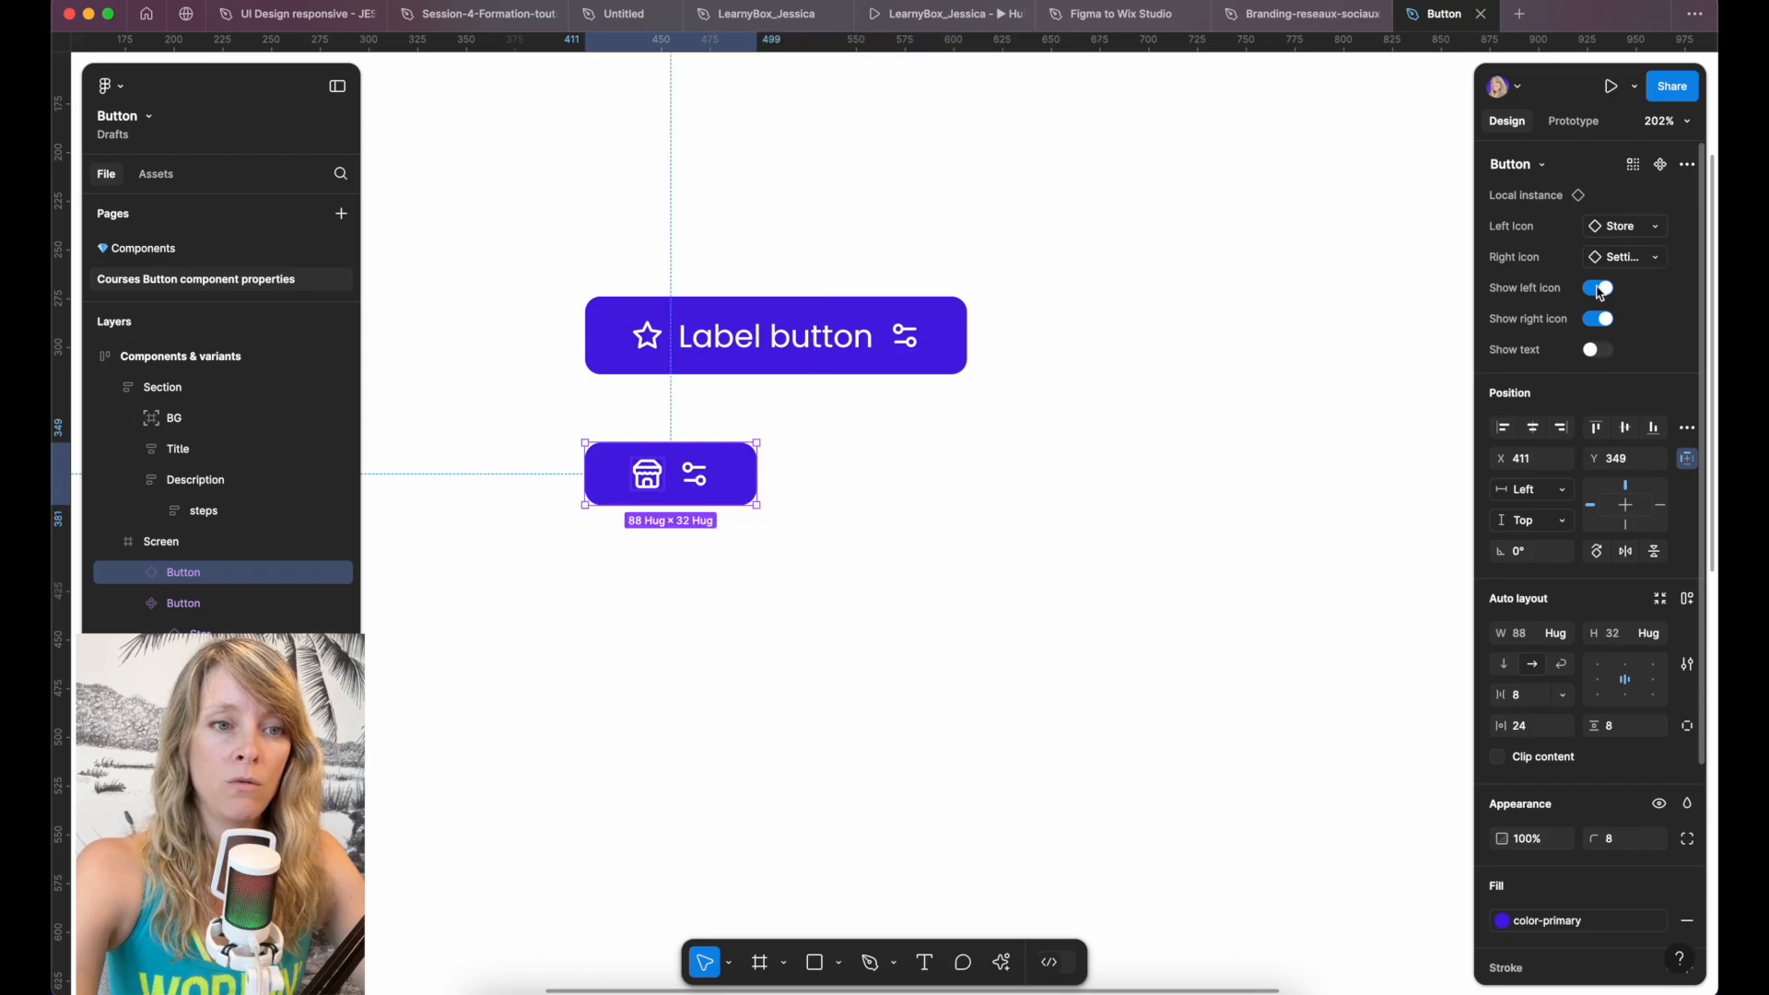
click(1601, 322)
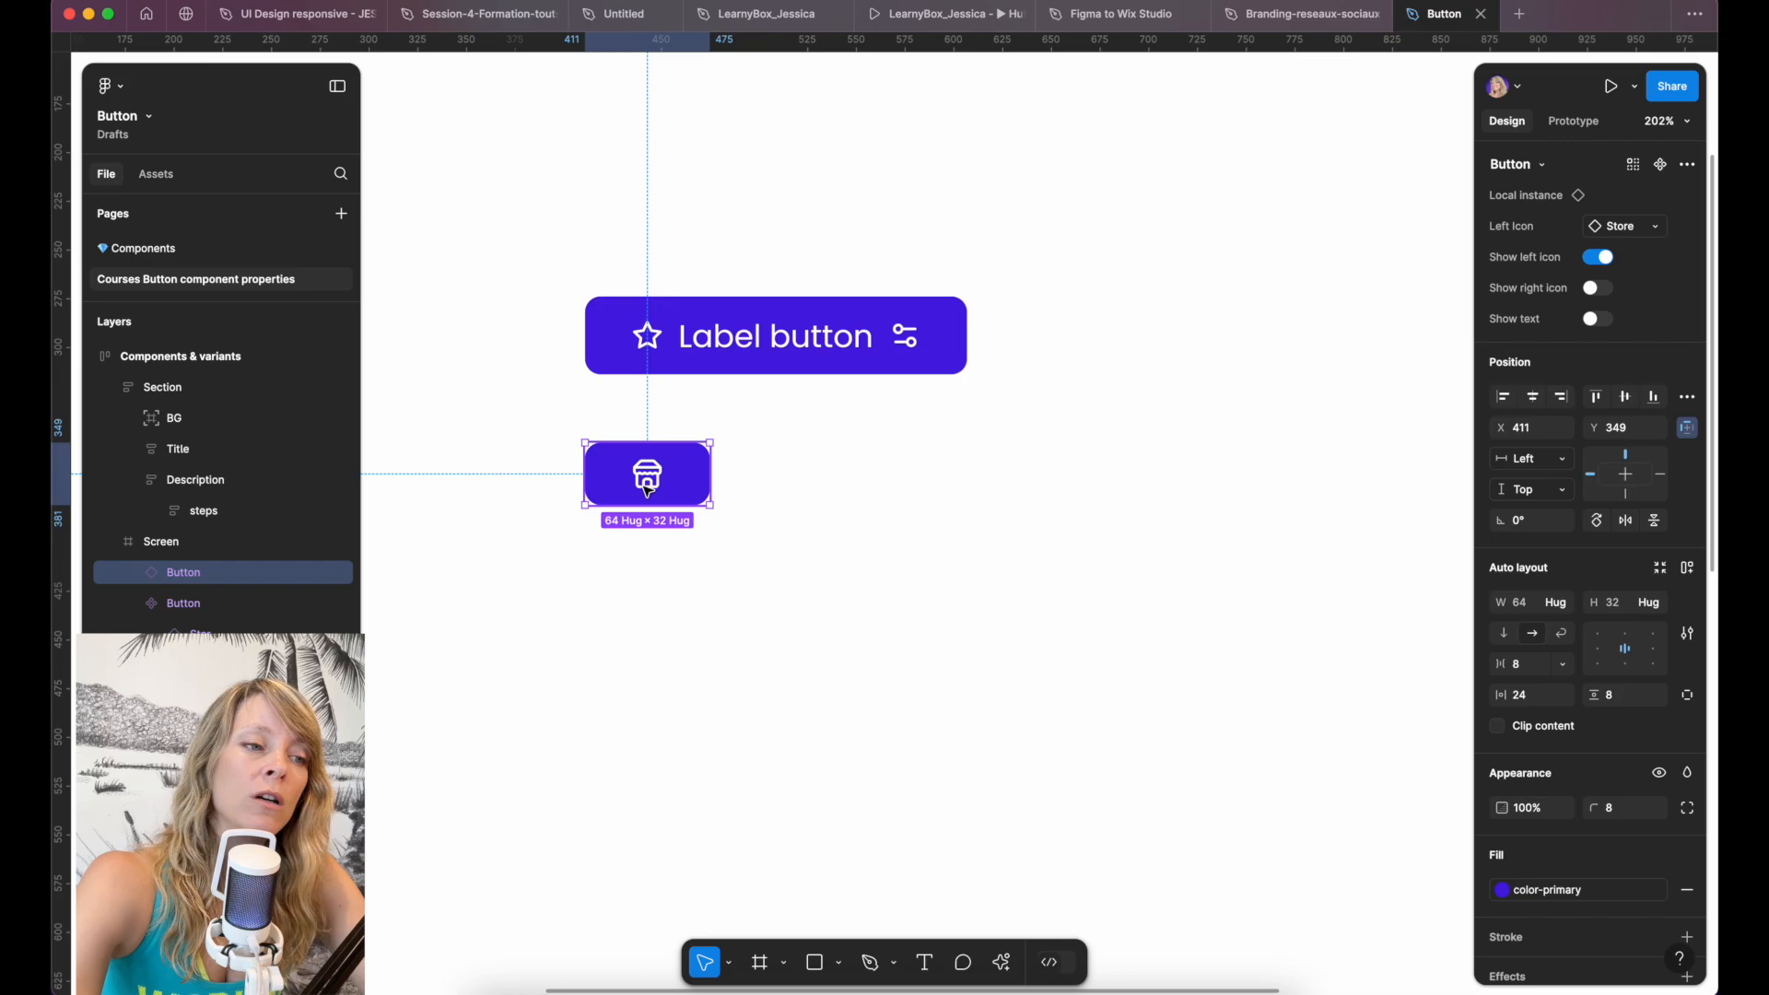
Set the main Button component's horizontal padding to 8.
scroll(648, 491, up, 5)
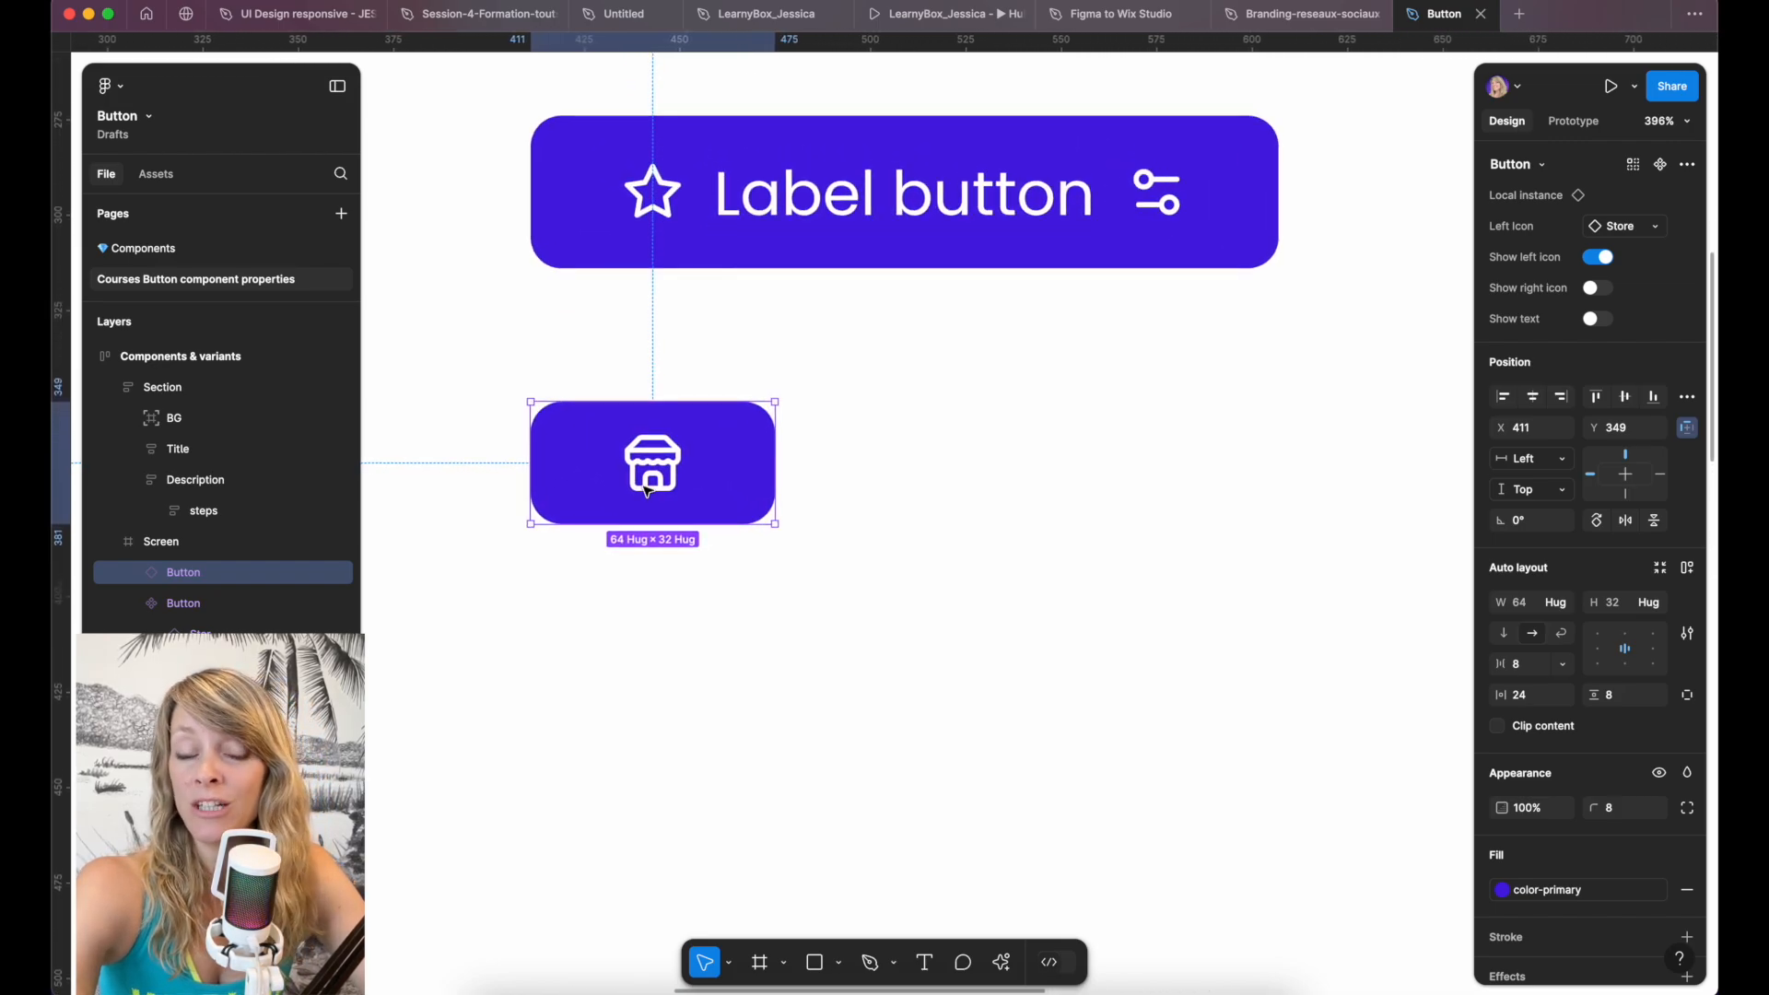
click(577, 212)
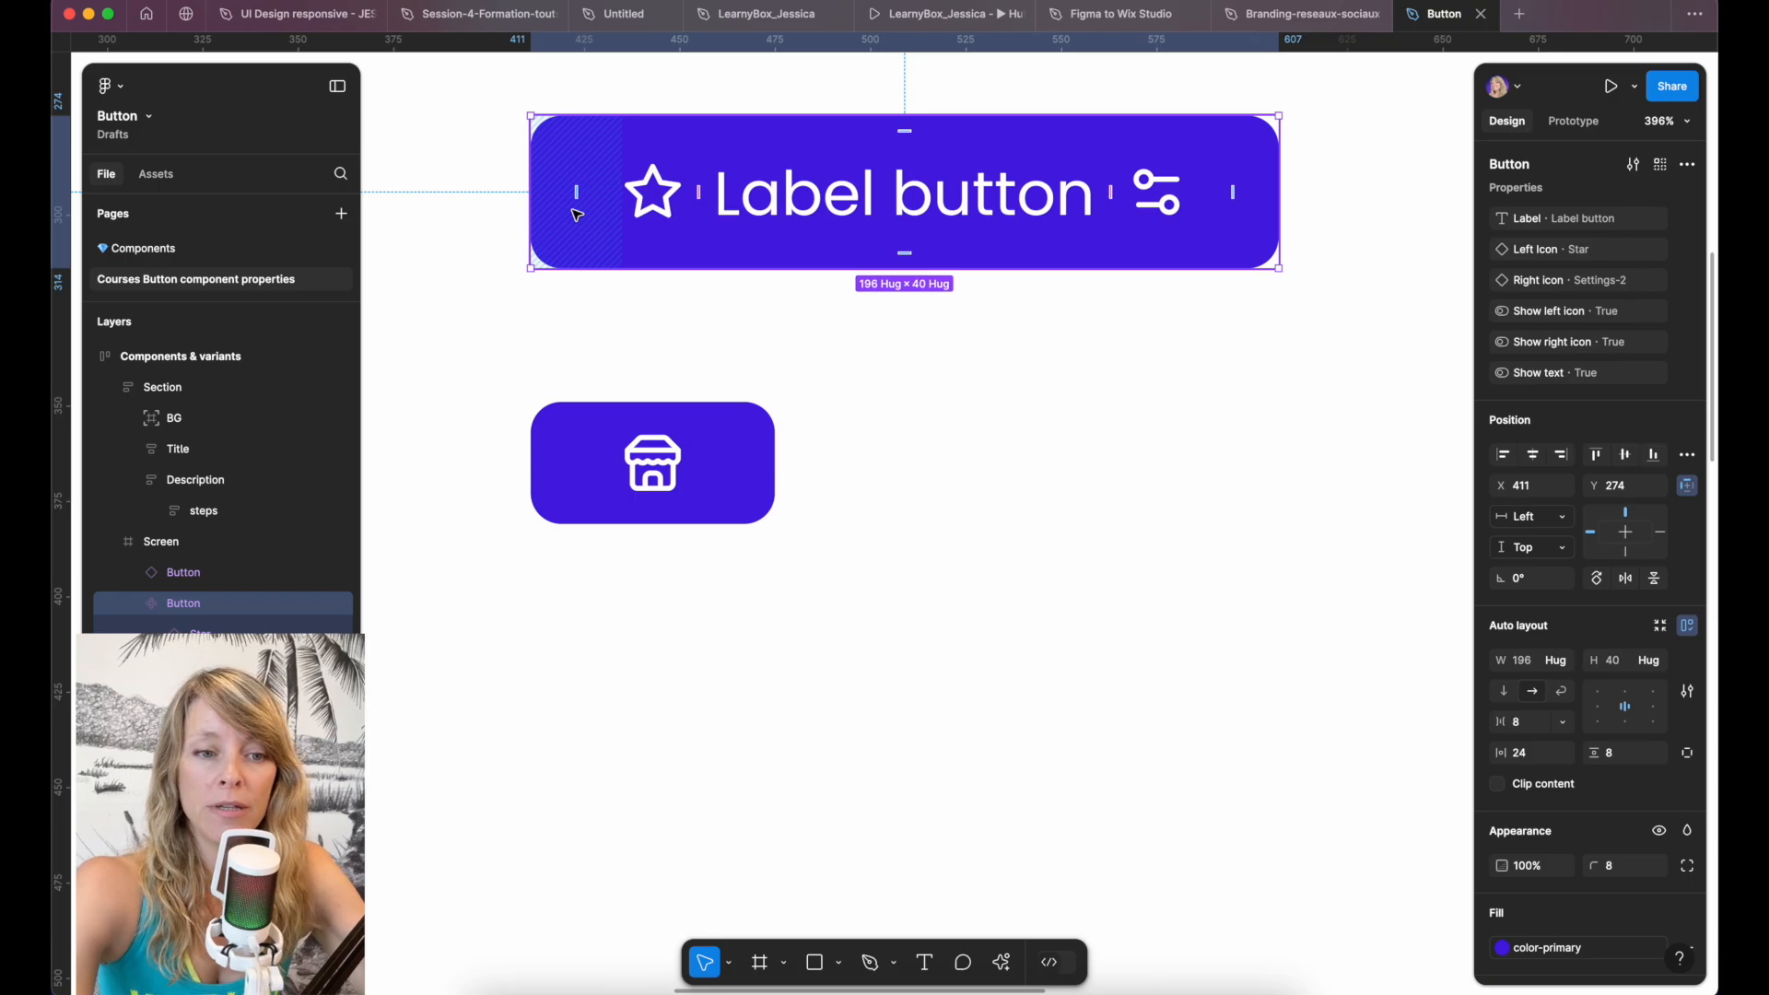
key(Return)
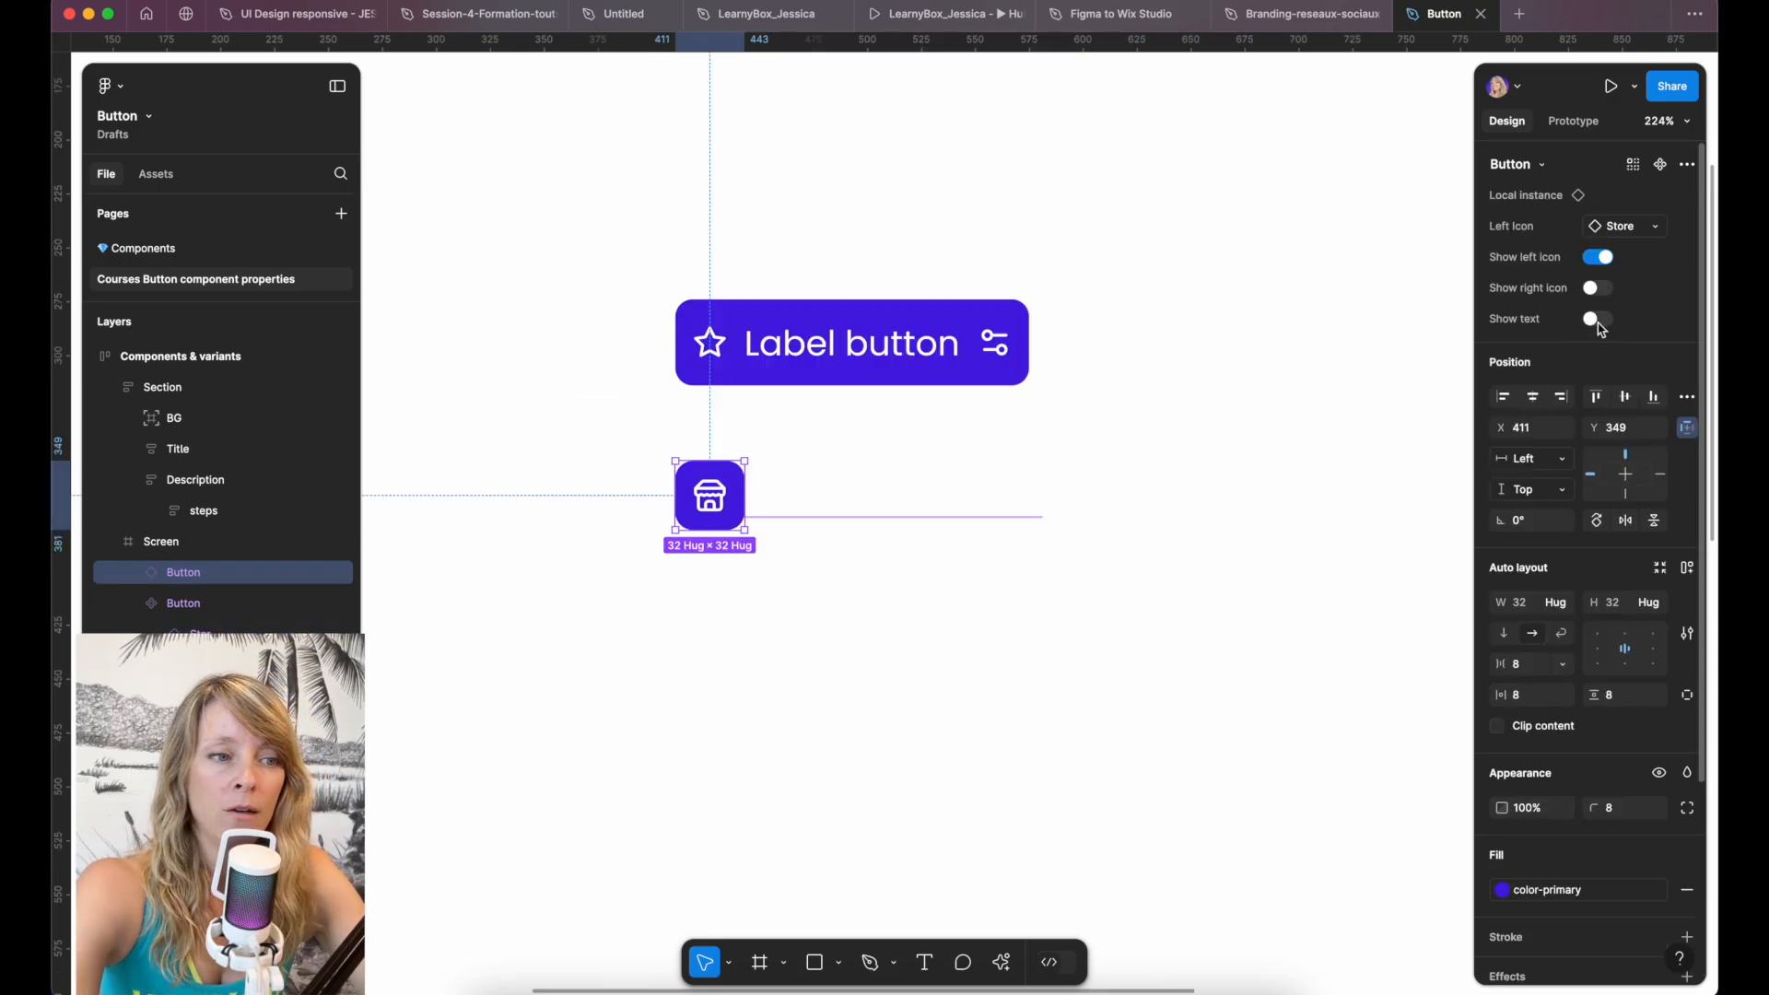
Show the text and the right icon of the Store icon instance again.
click(1600, 322)
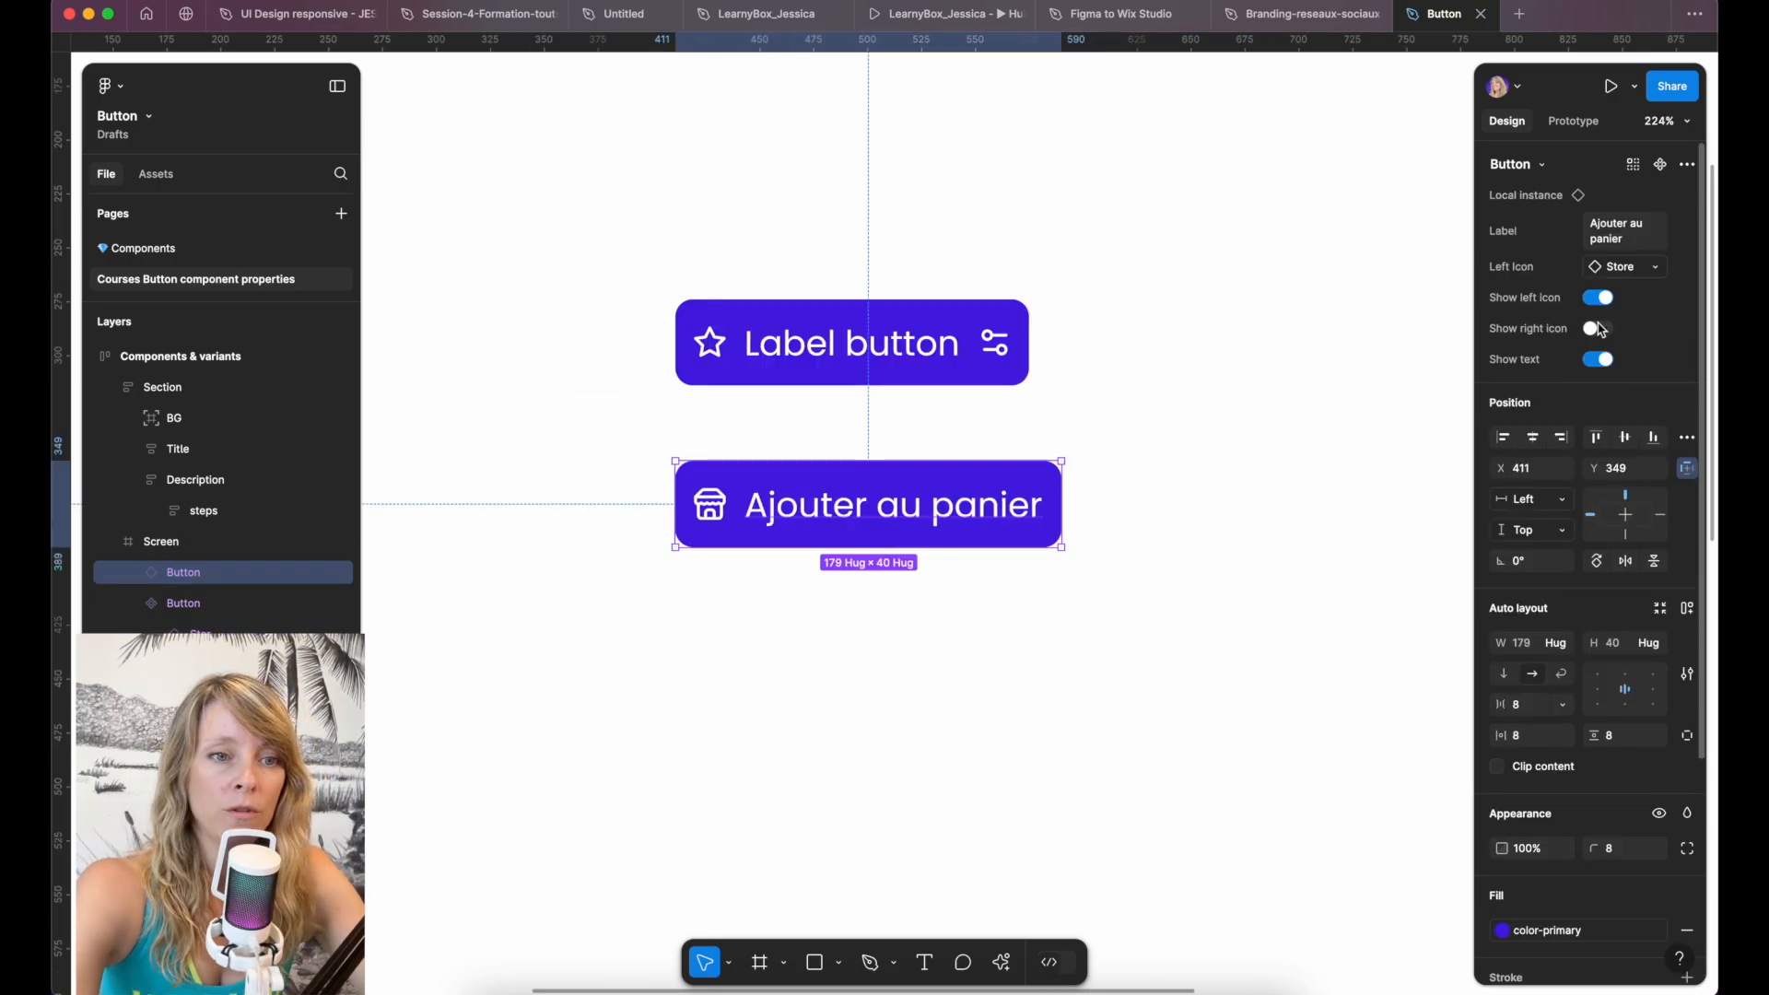
click(1600, 329)
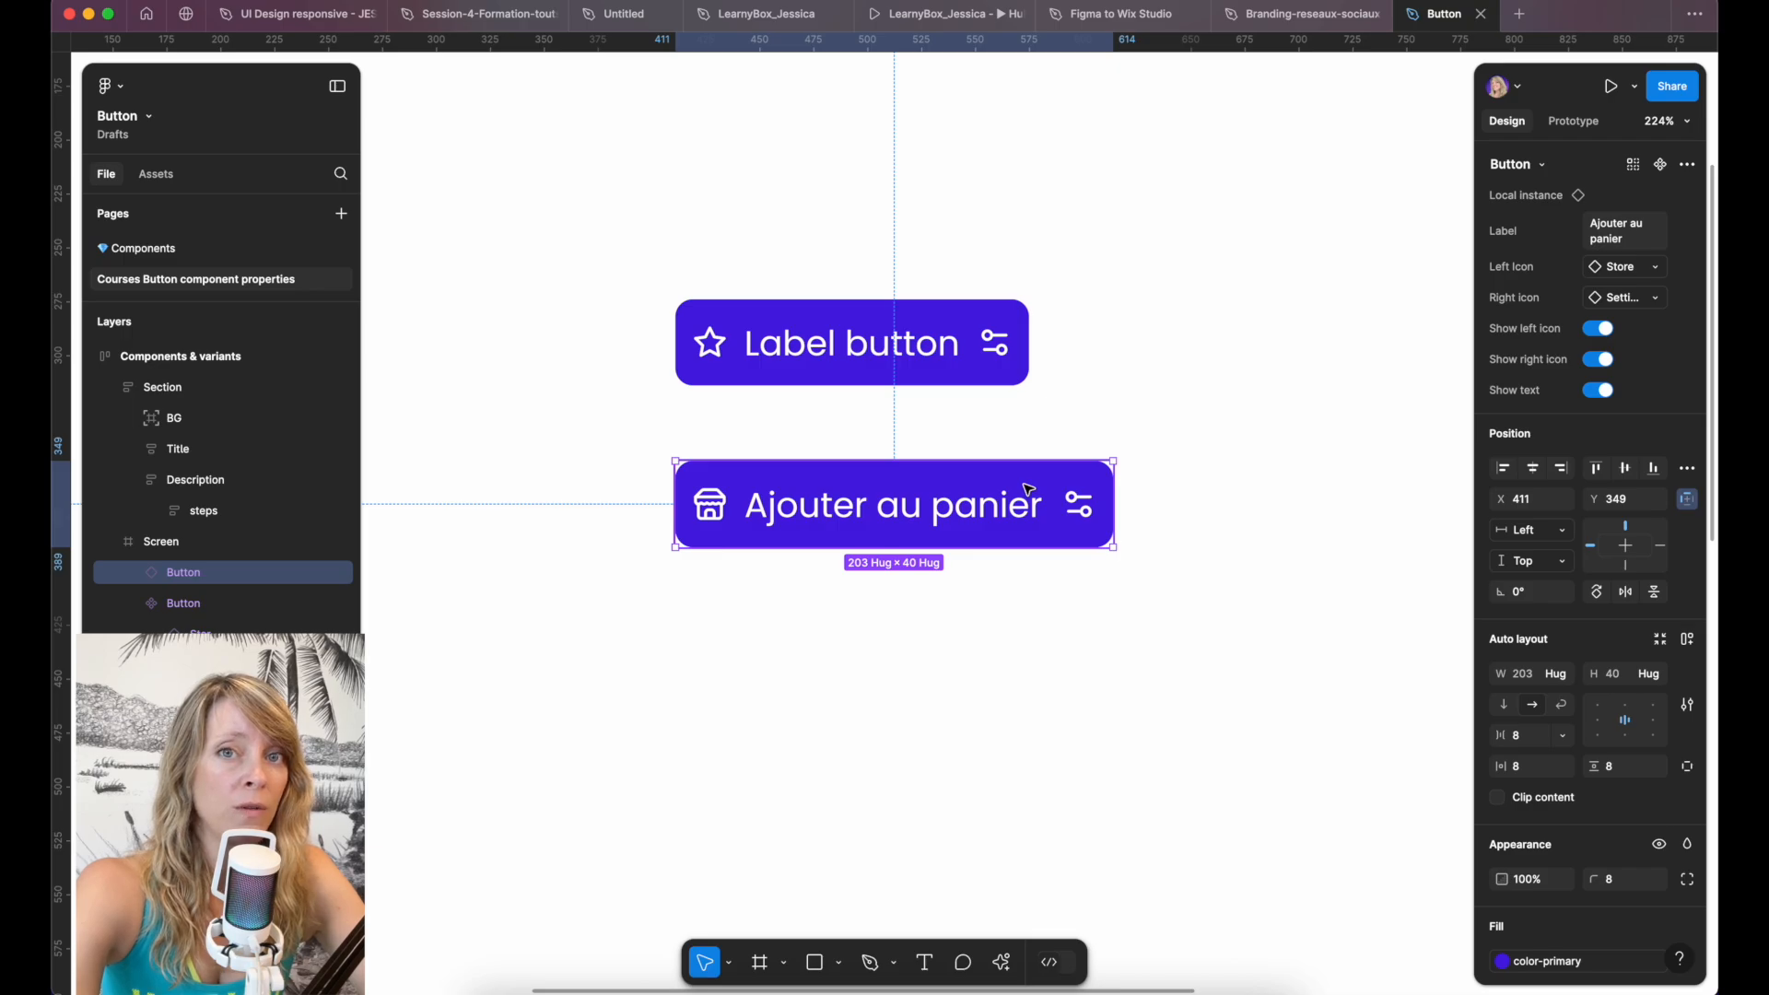
Reorder the Button properties so "Show left icon" follows "Left Icon" and "Show text" follows "Label".
click(971, 358)
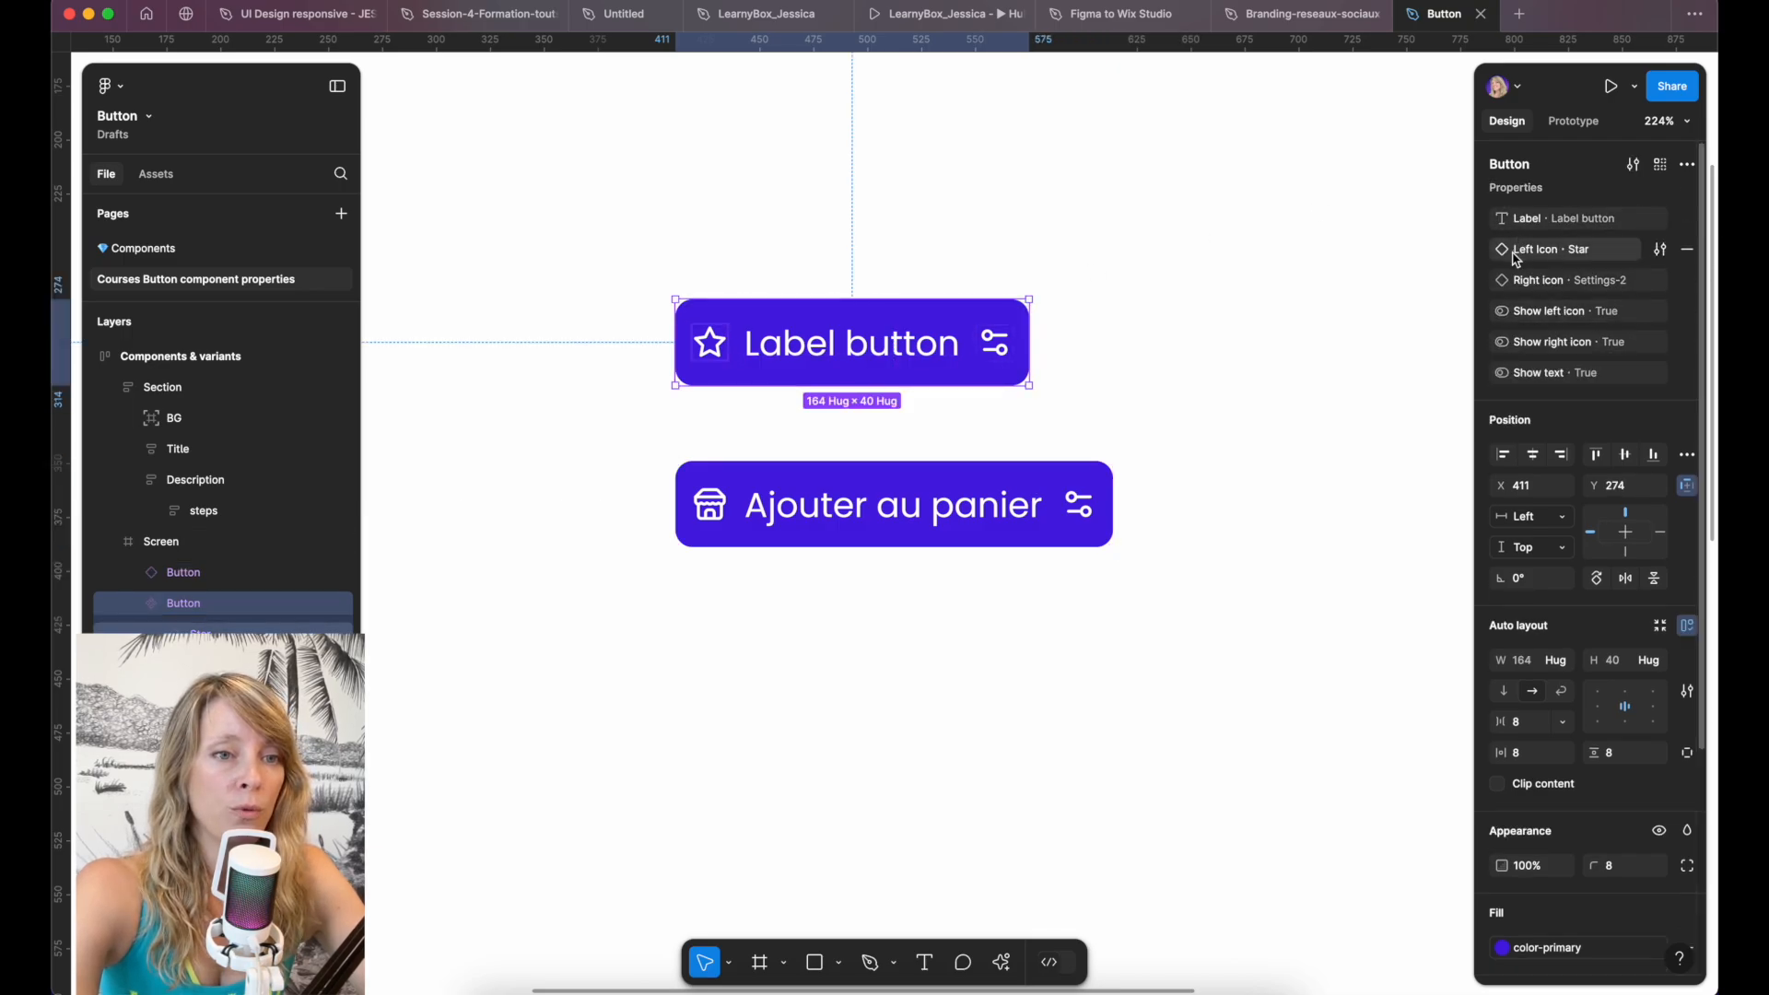
drag(1490, 311, 1489, 295)
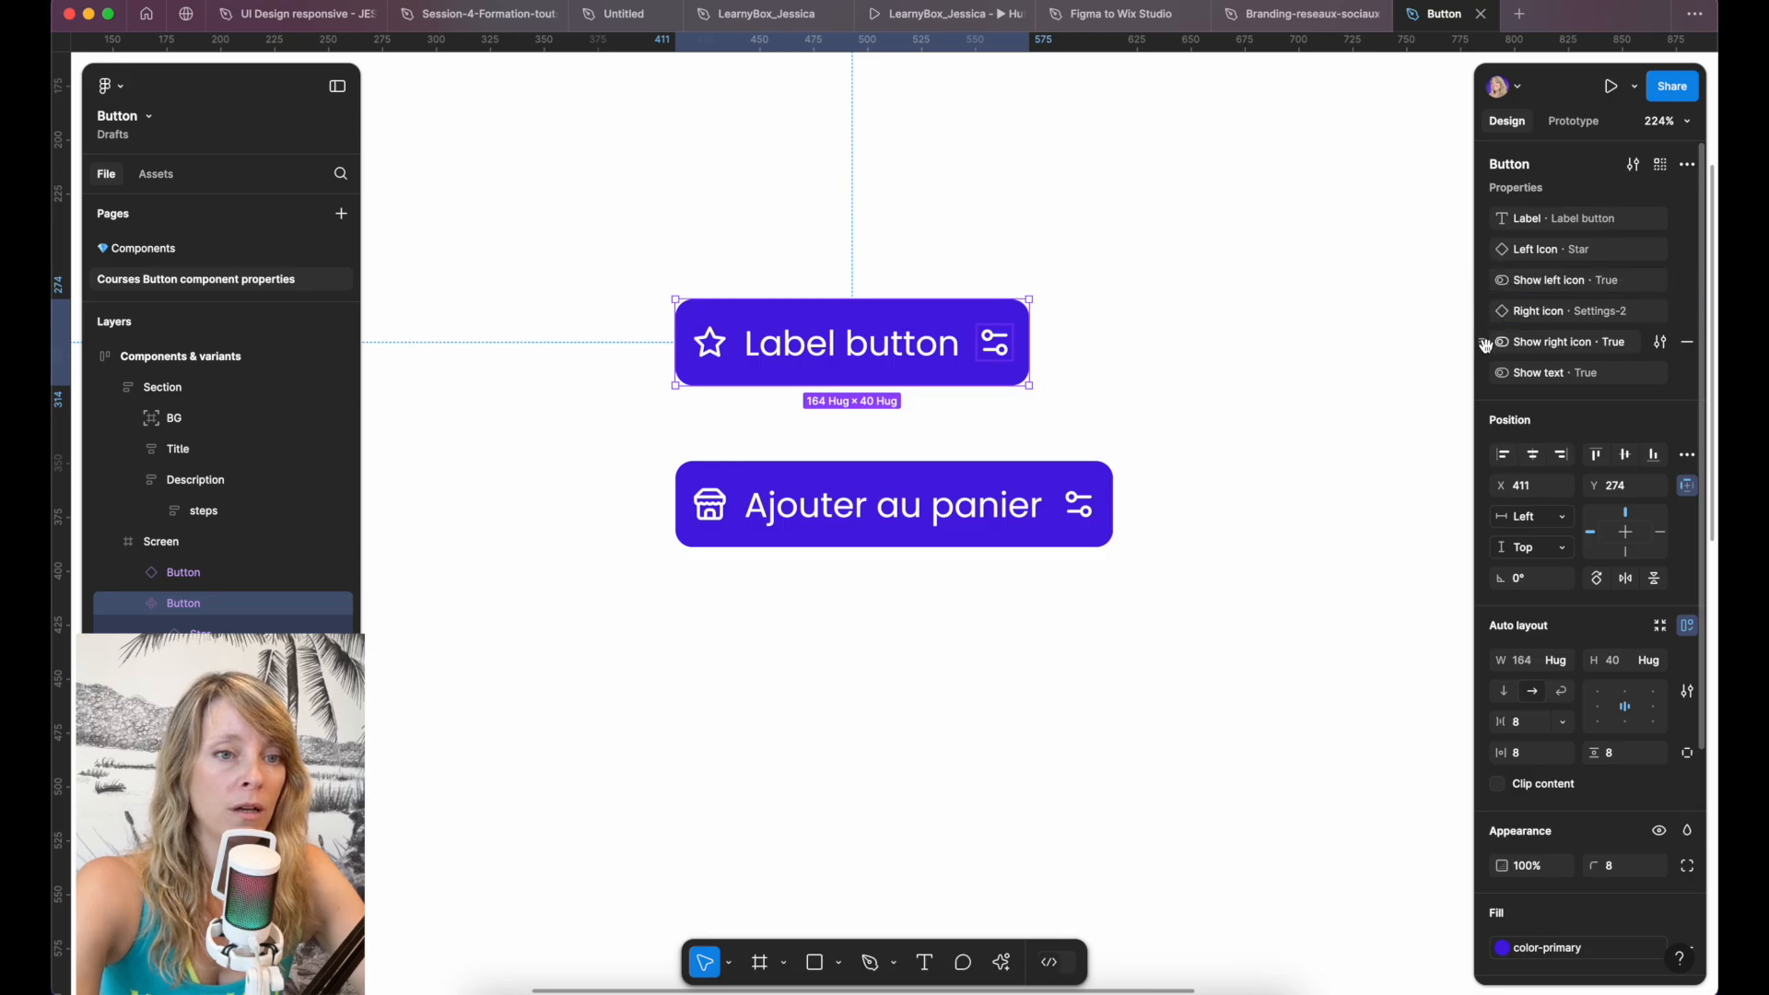
drag(1485, 373, 1505, 256)
Hide the text and the left icon of the "Ajouter au panier" instance, keeping only the right icon.
click(1069, 479)
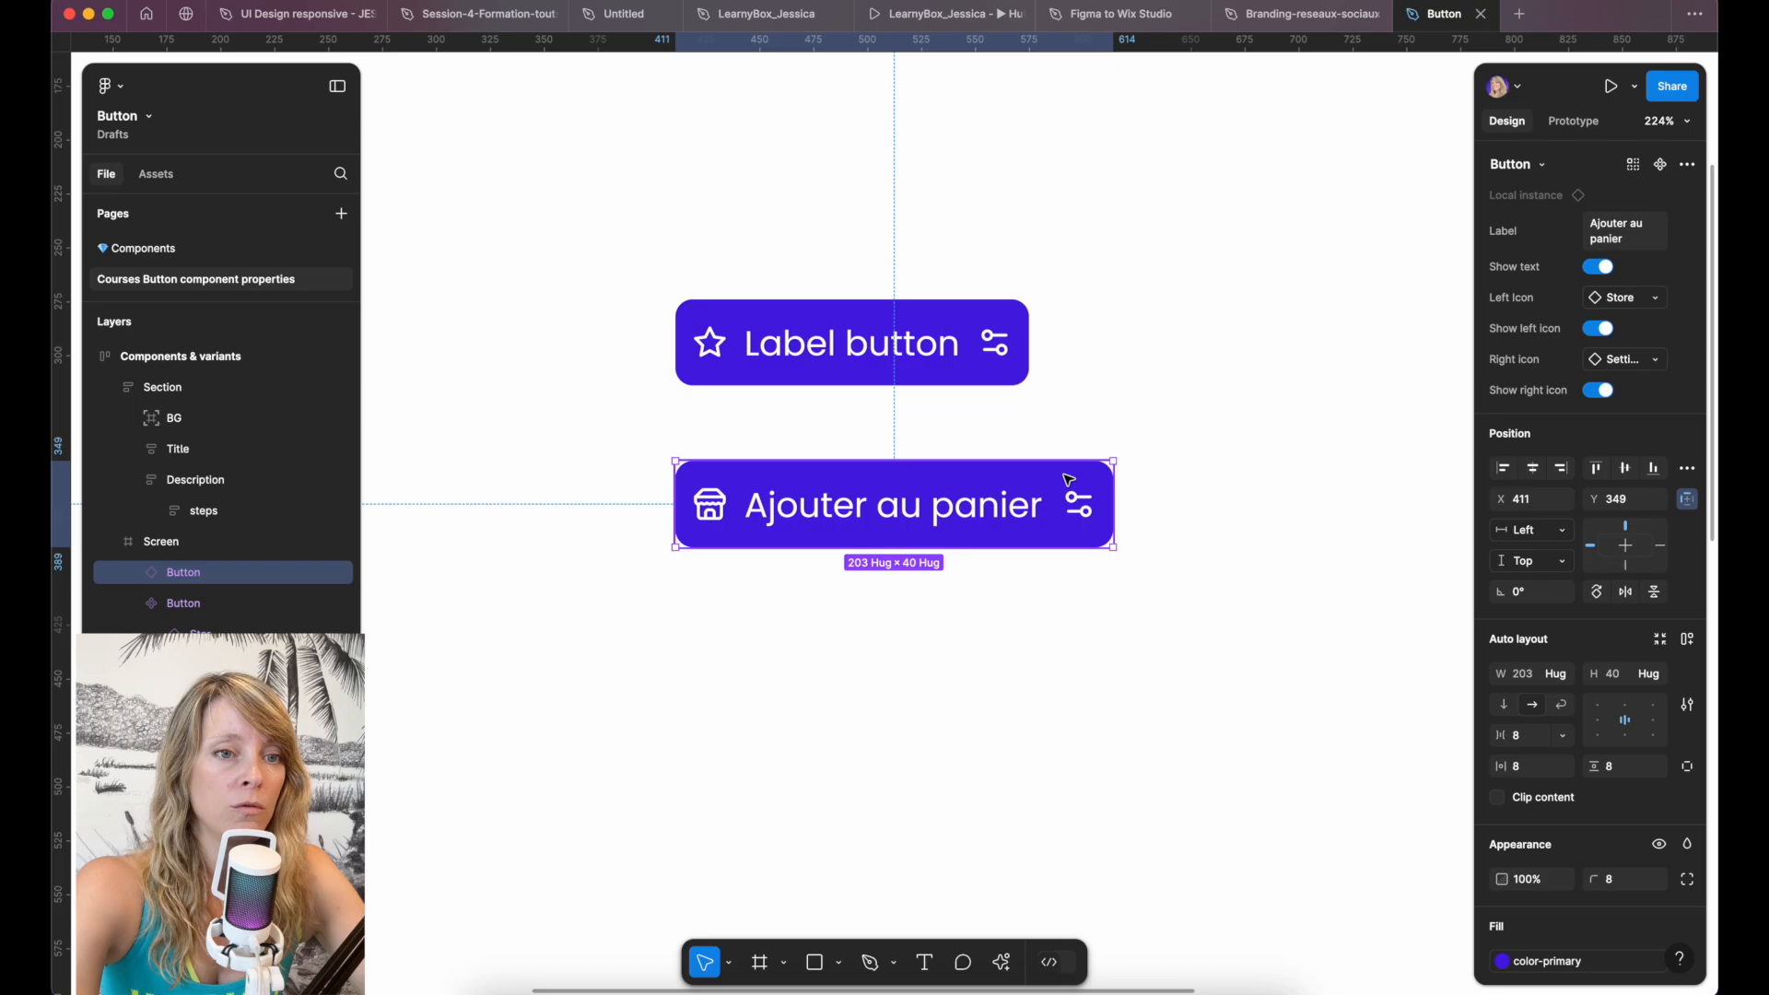
click(1601, 268)
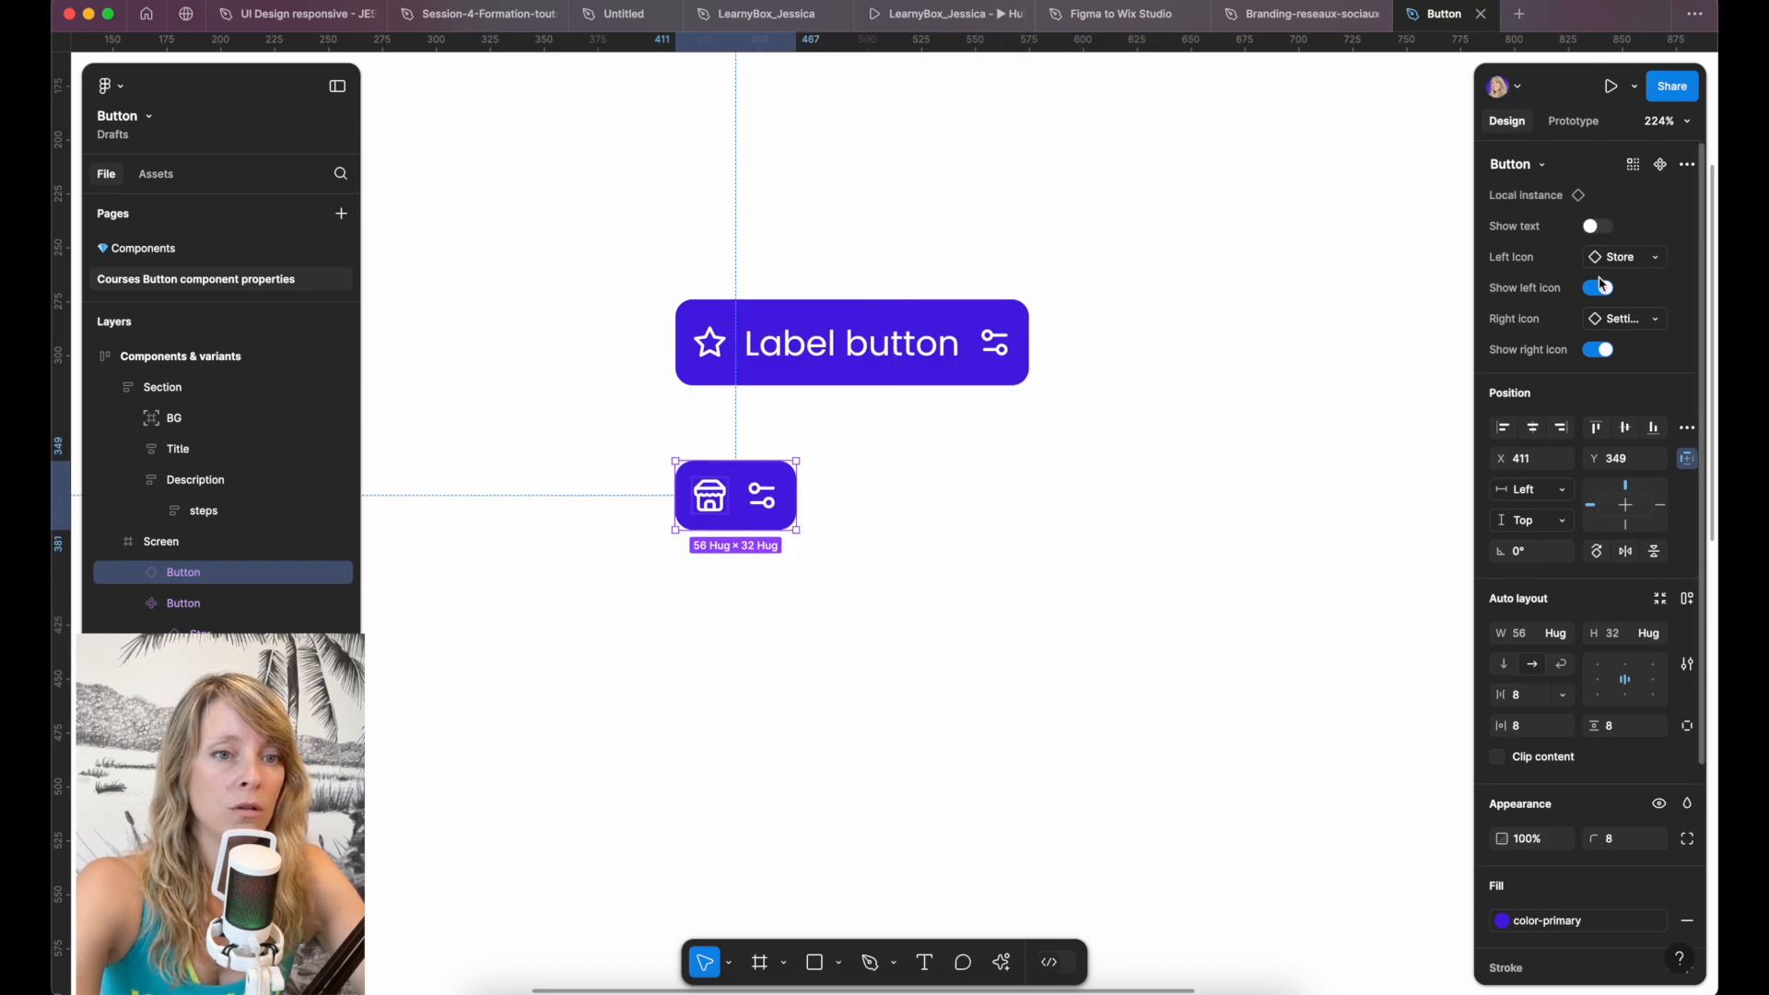
click(1600, 287)
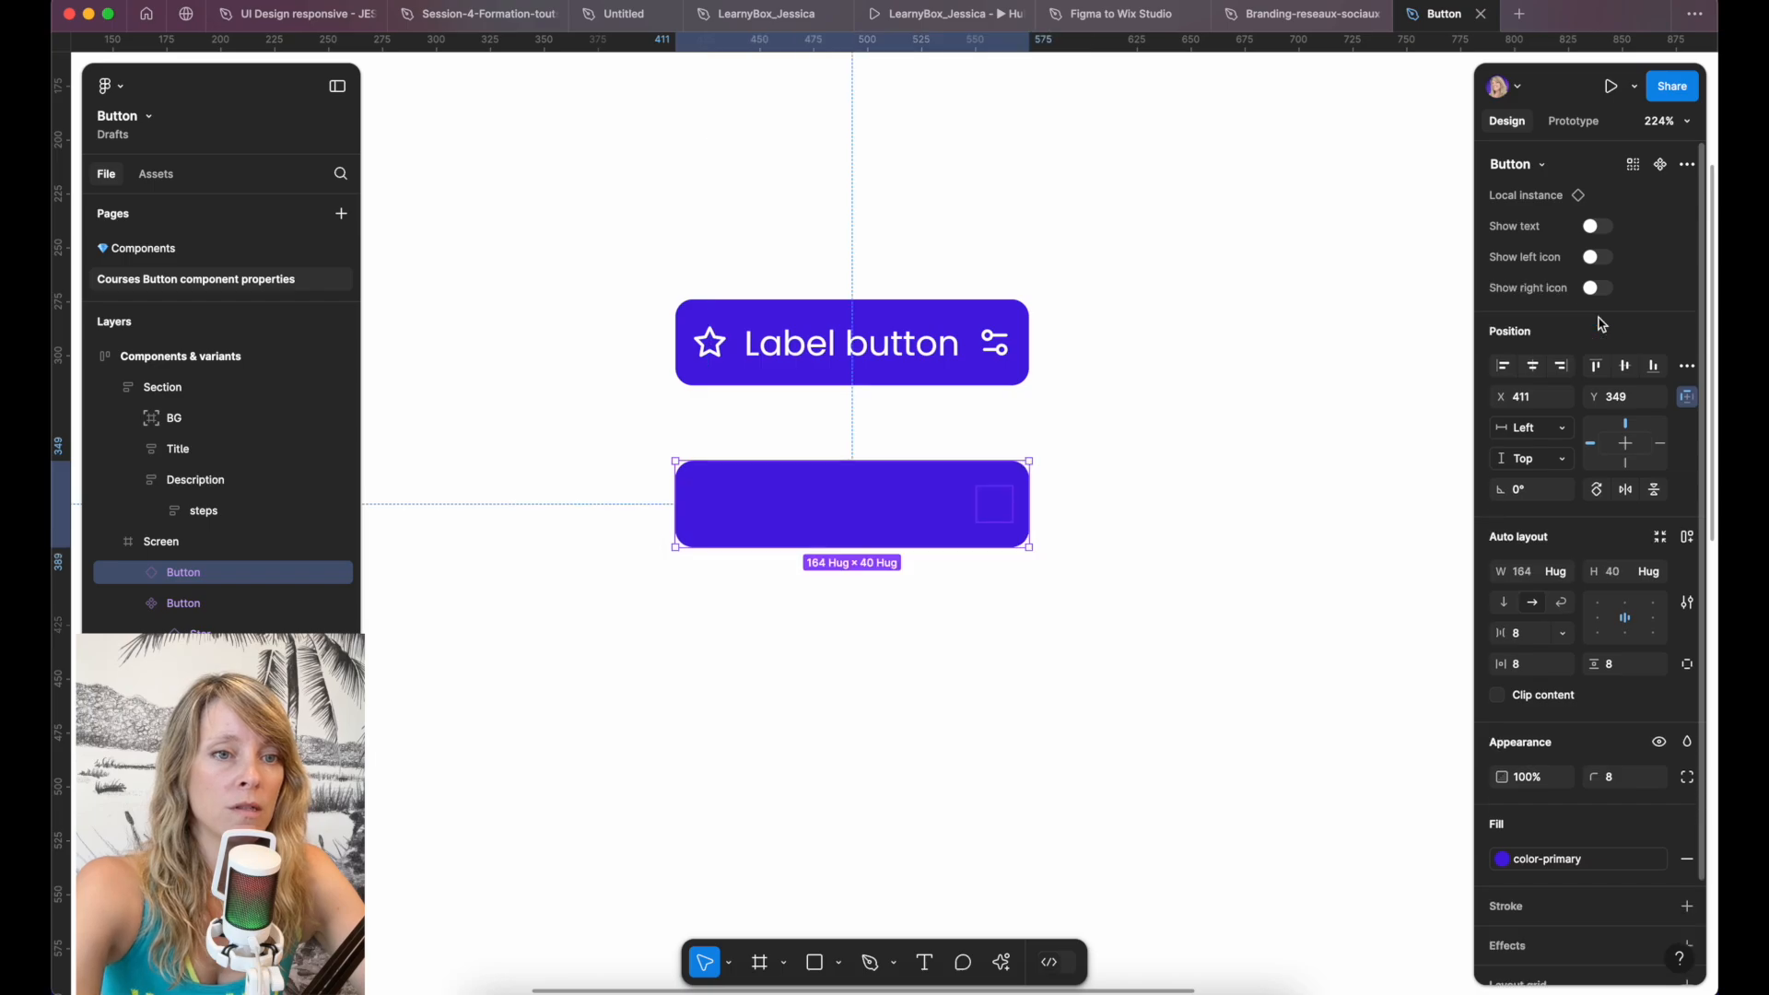
Add a second variant to the main Button component.
click(888, 310)
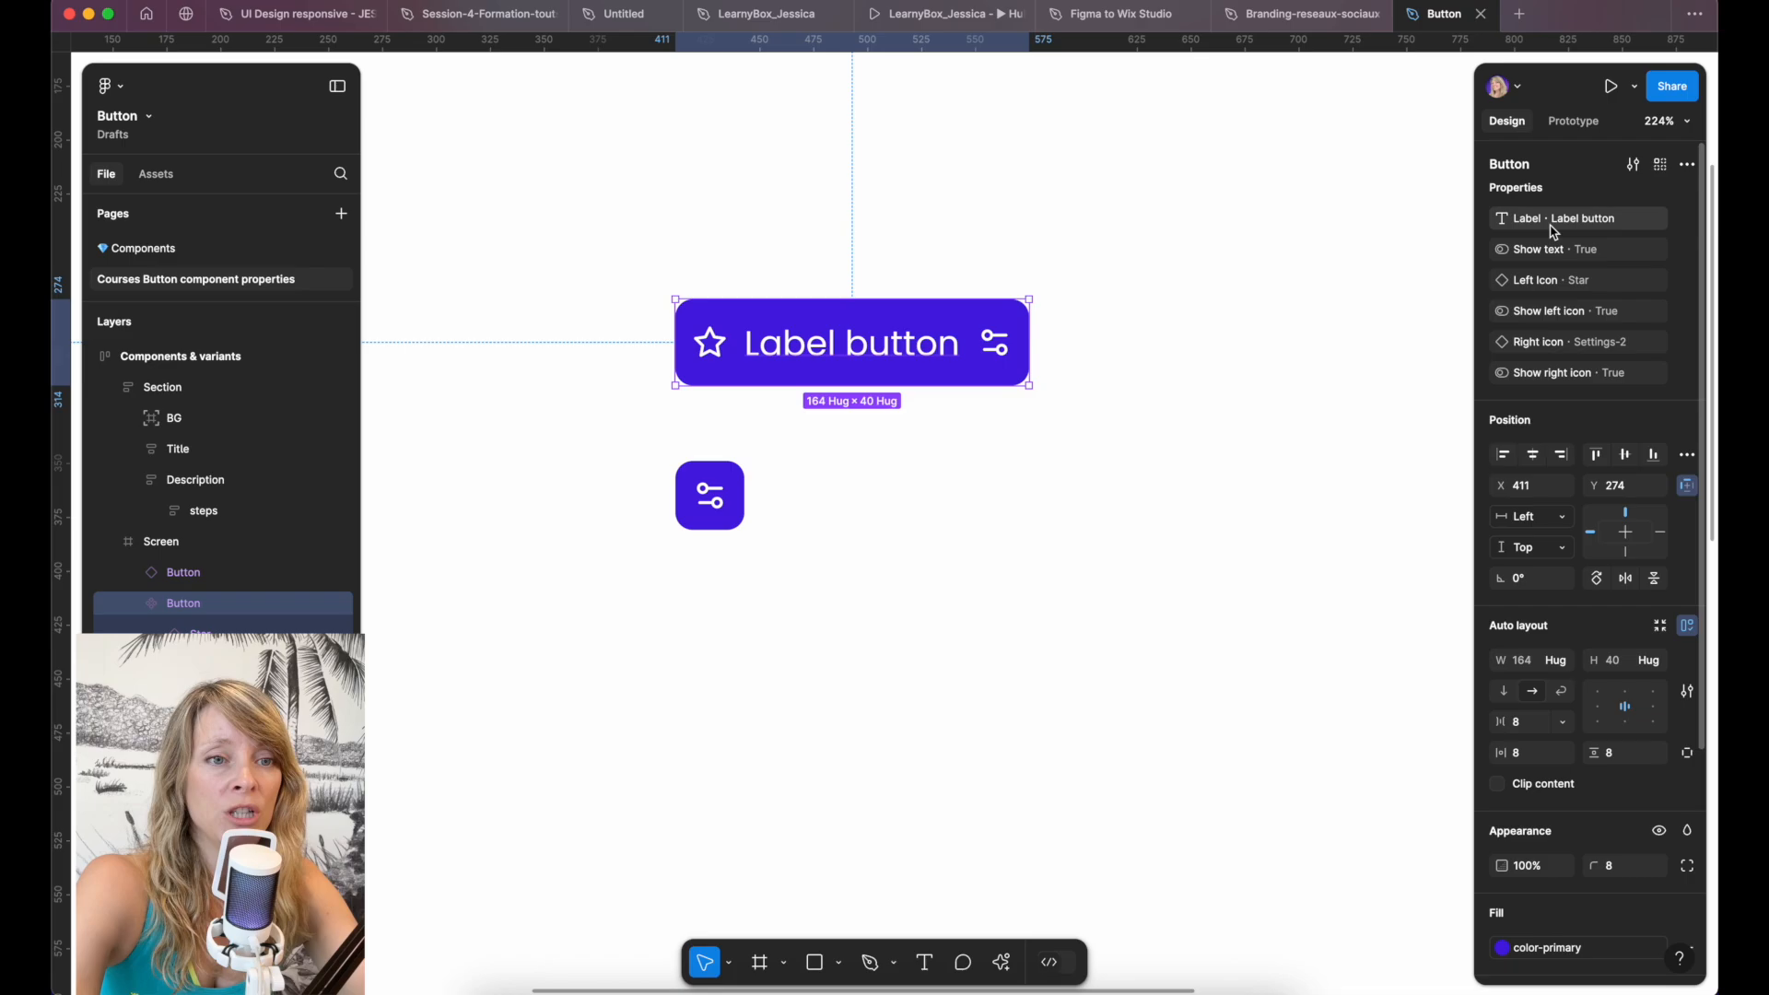
click(1688, 166)
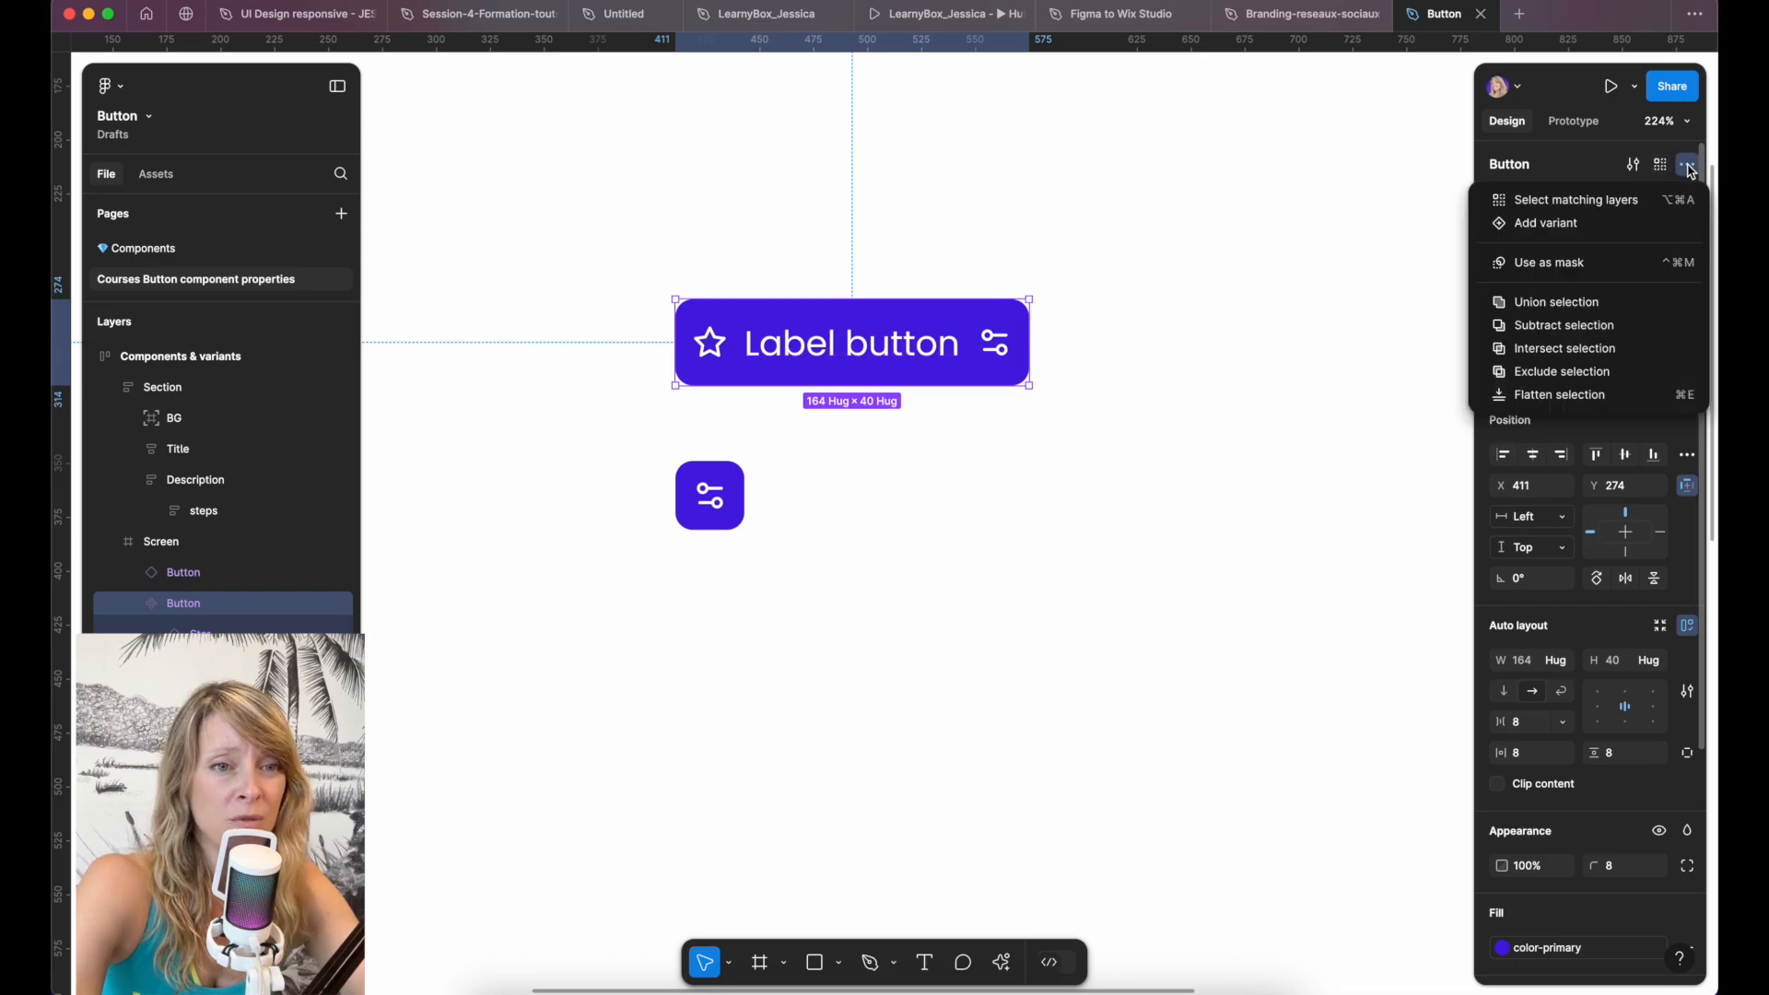
click(1547, 223)
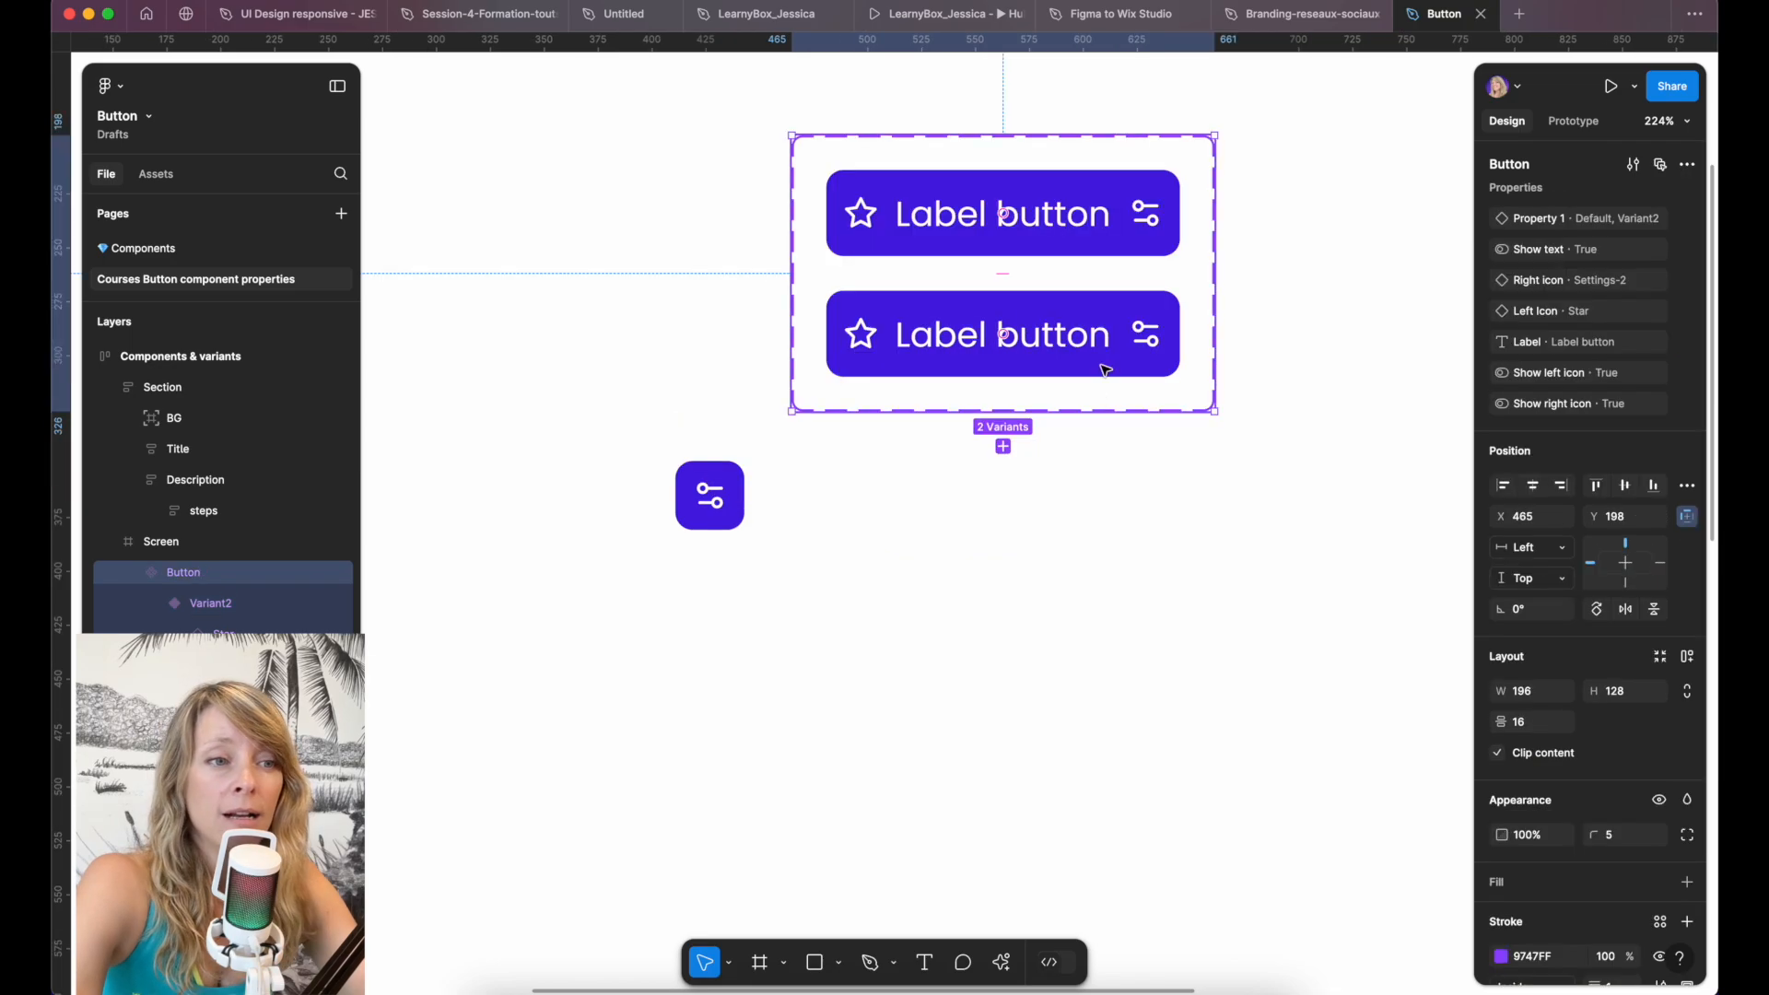
Change the fill of the lower button variant to dark purple 210A65.
scroll(1013, 374, right, 5)
scroll(1013, 374, up, 3)
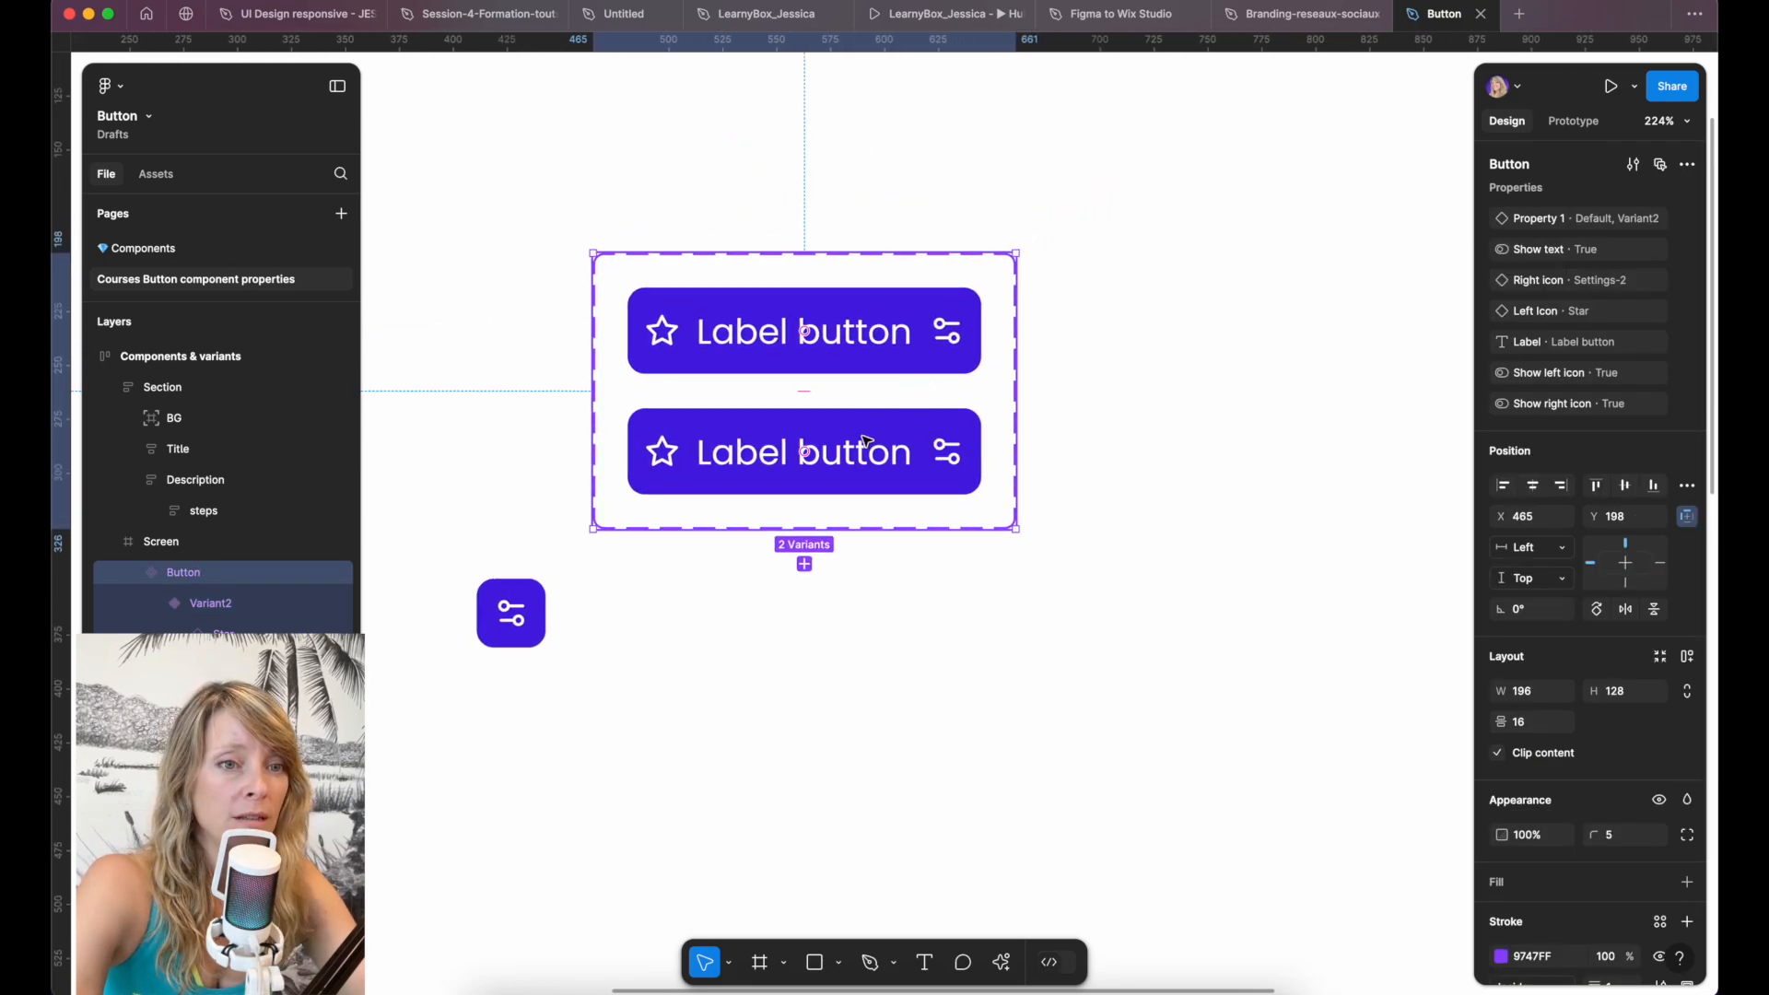
mouse_move(1559, 222)
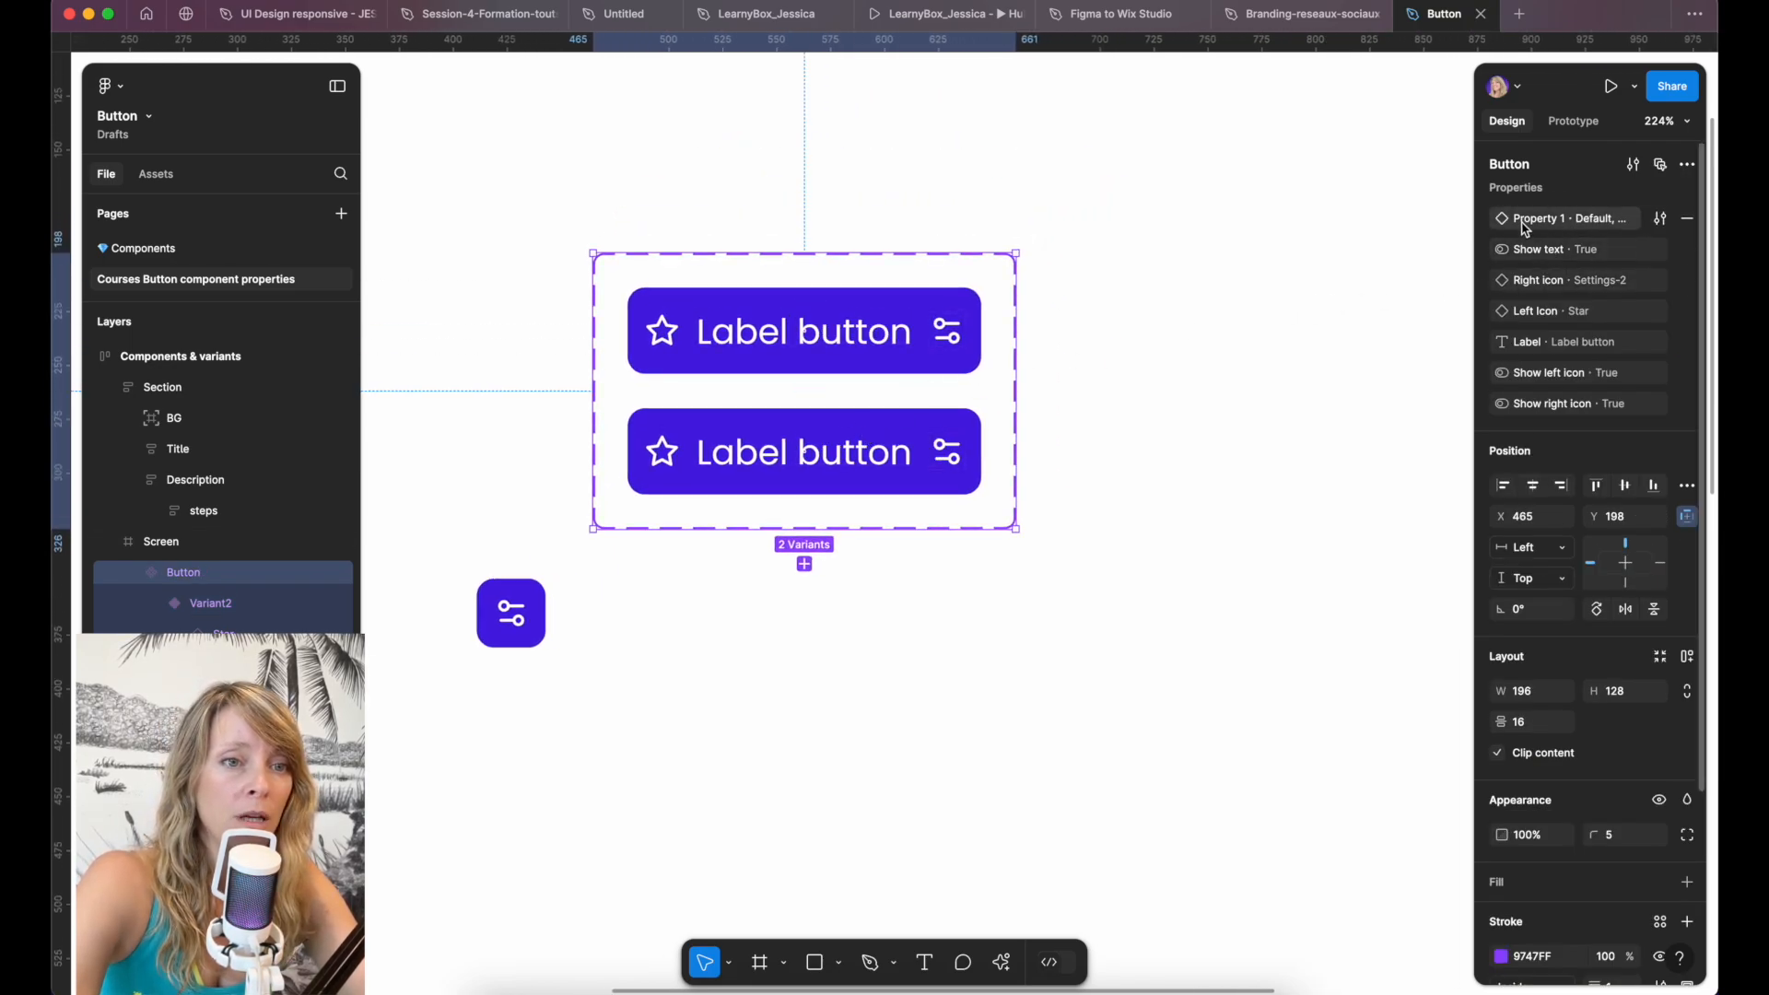
click(916, 429)
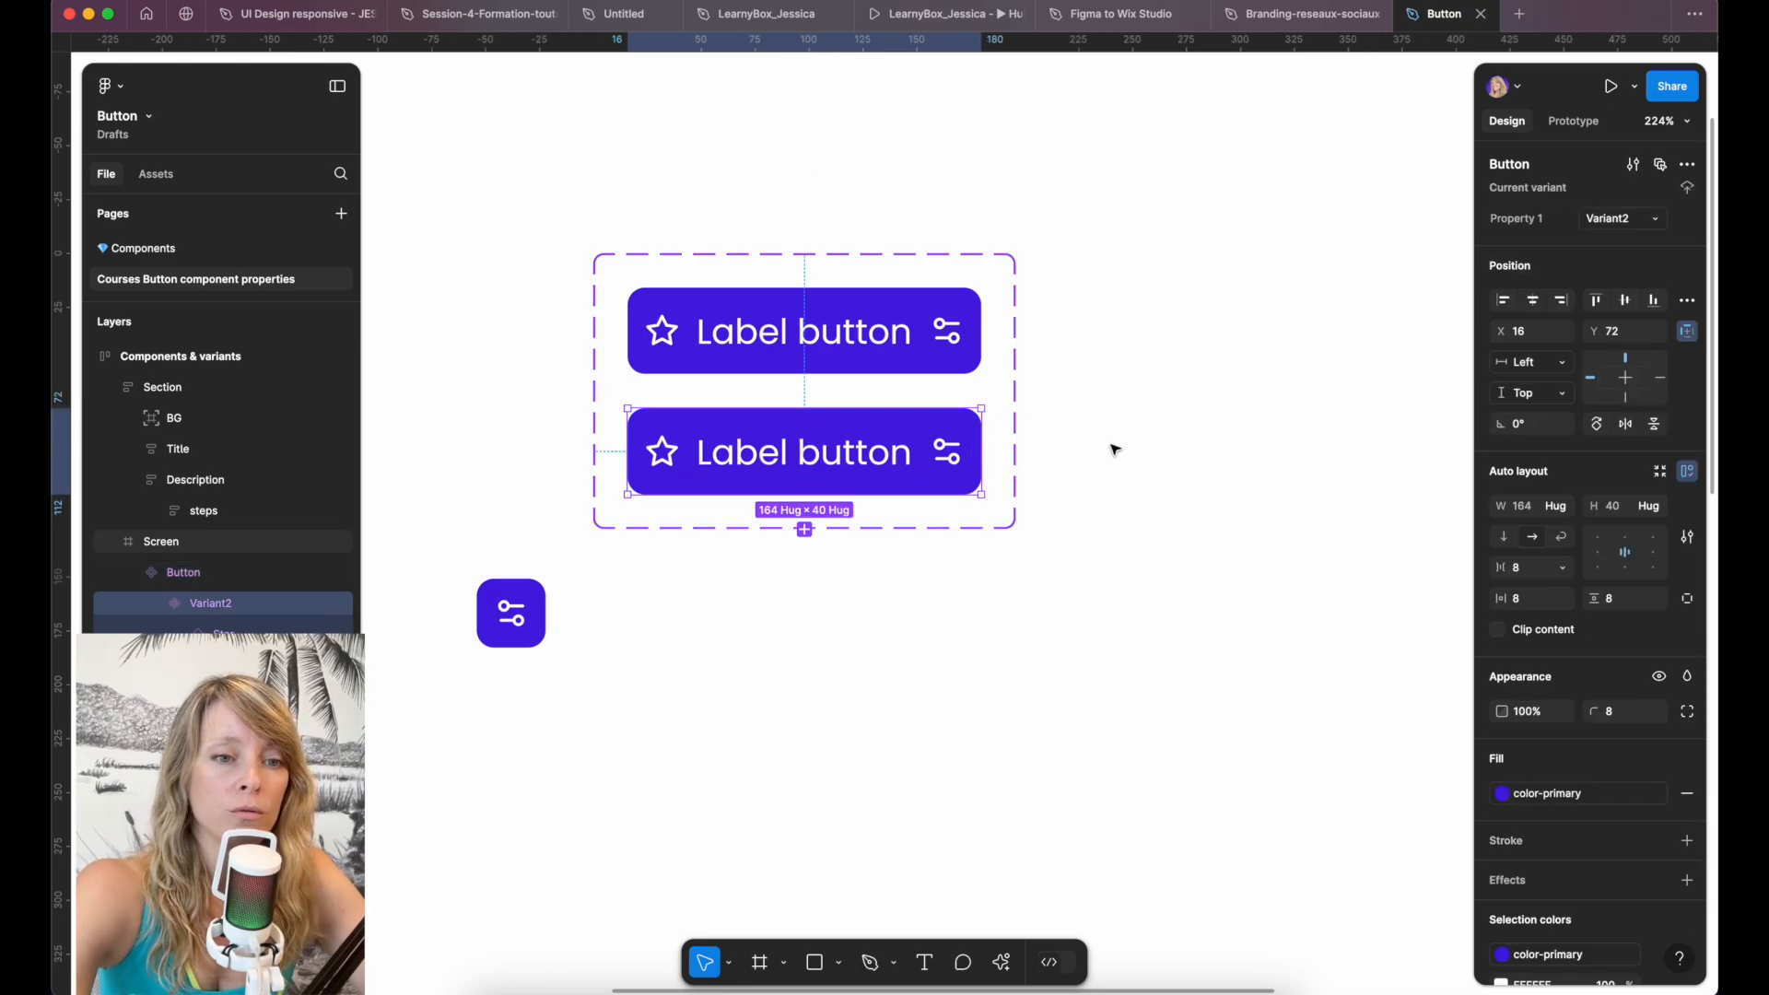
click(1593, 799)
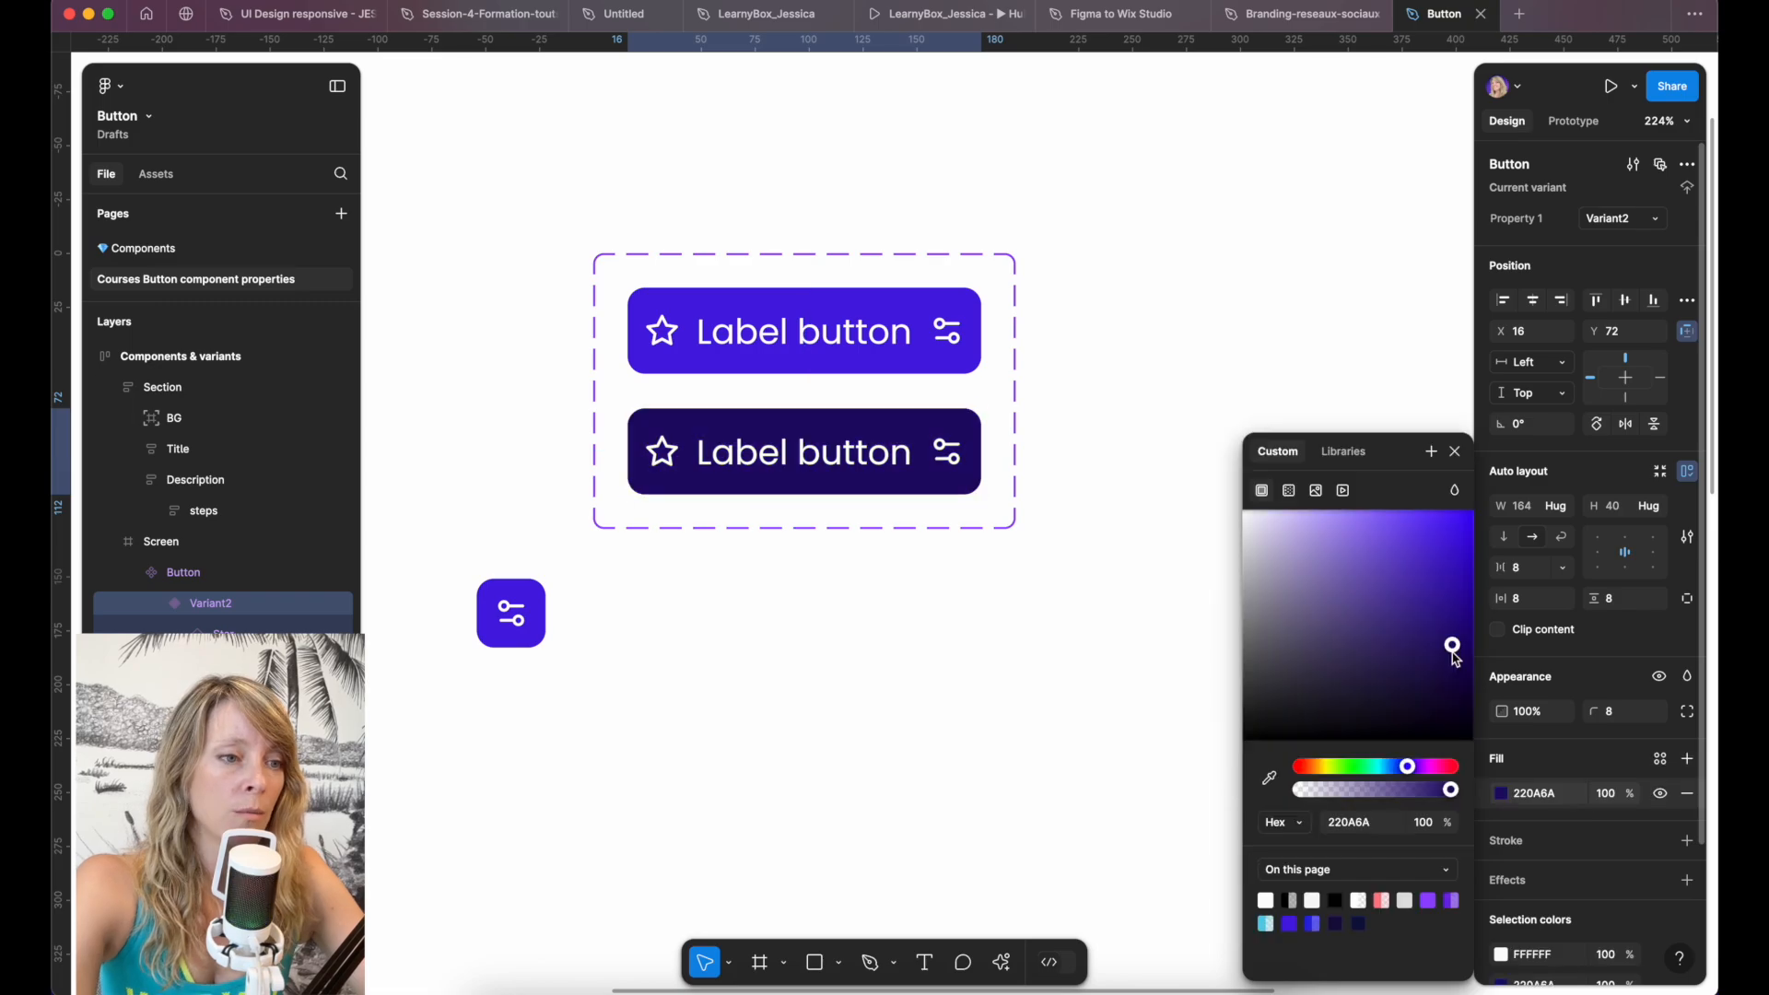
click(1451, 654)
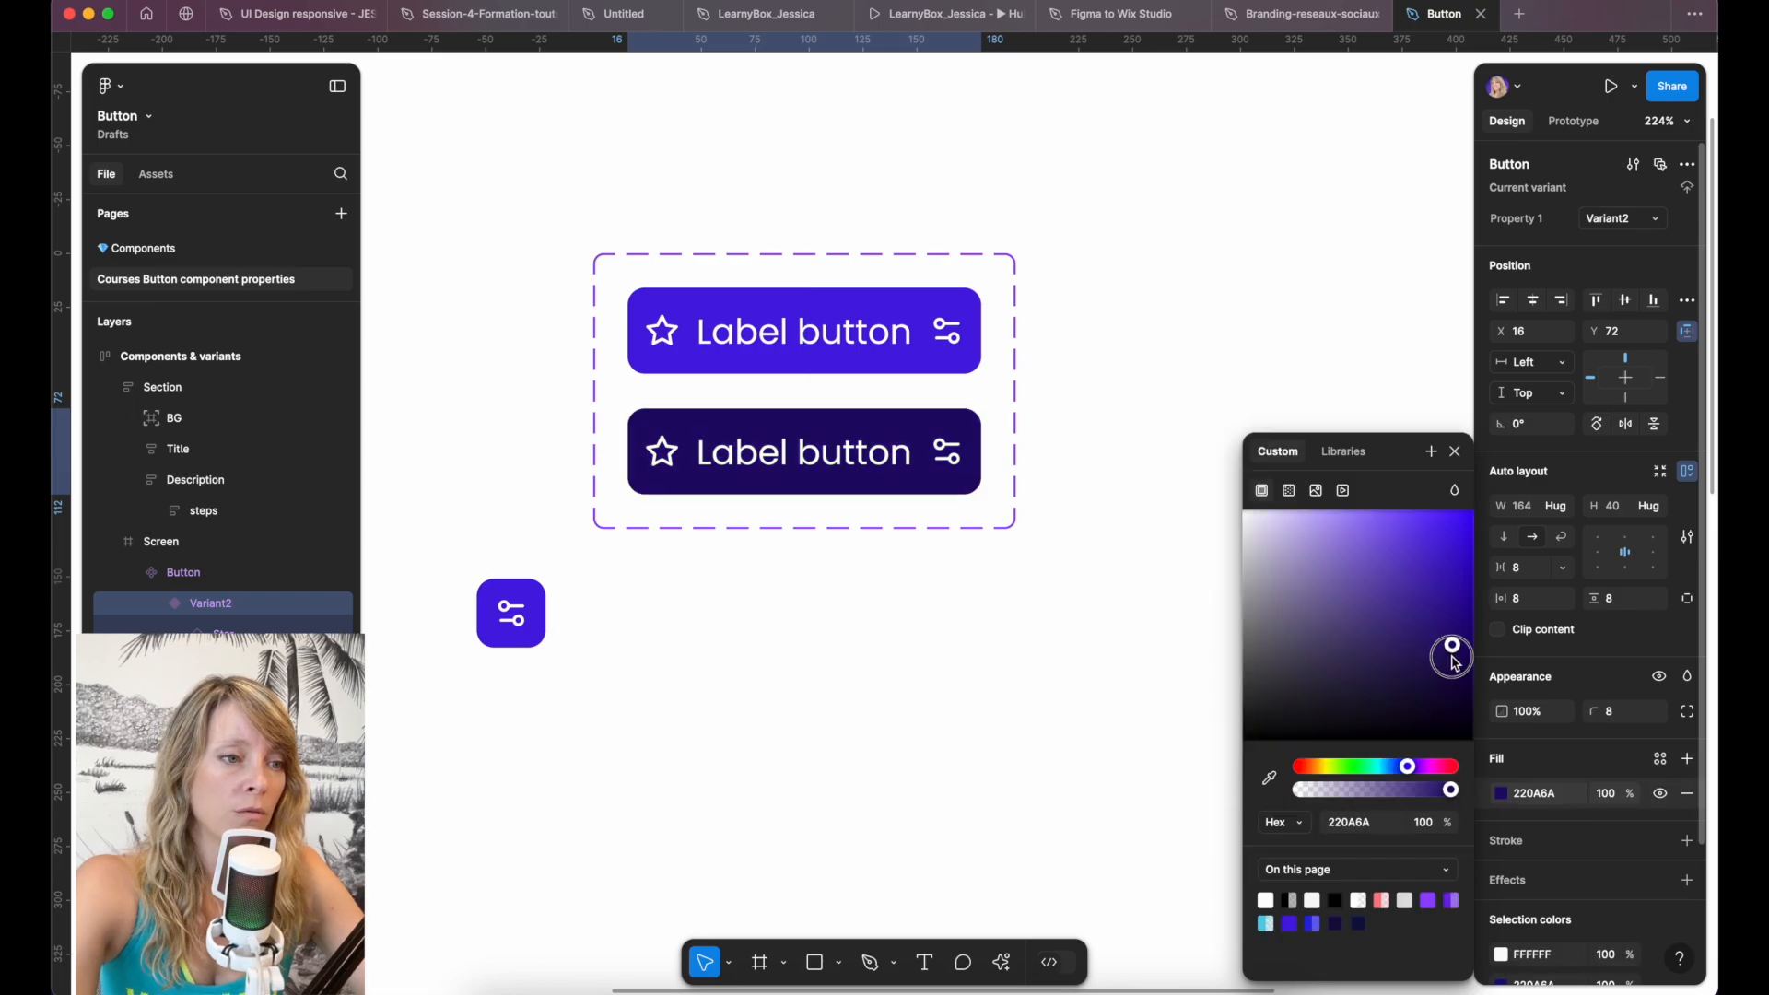
click(1453, 450)
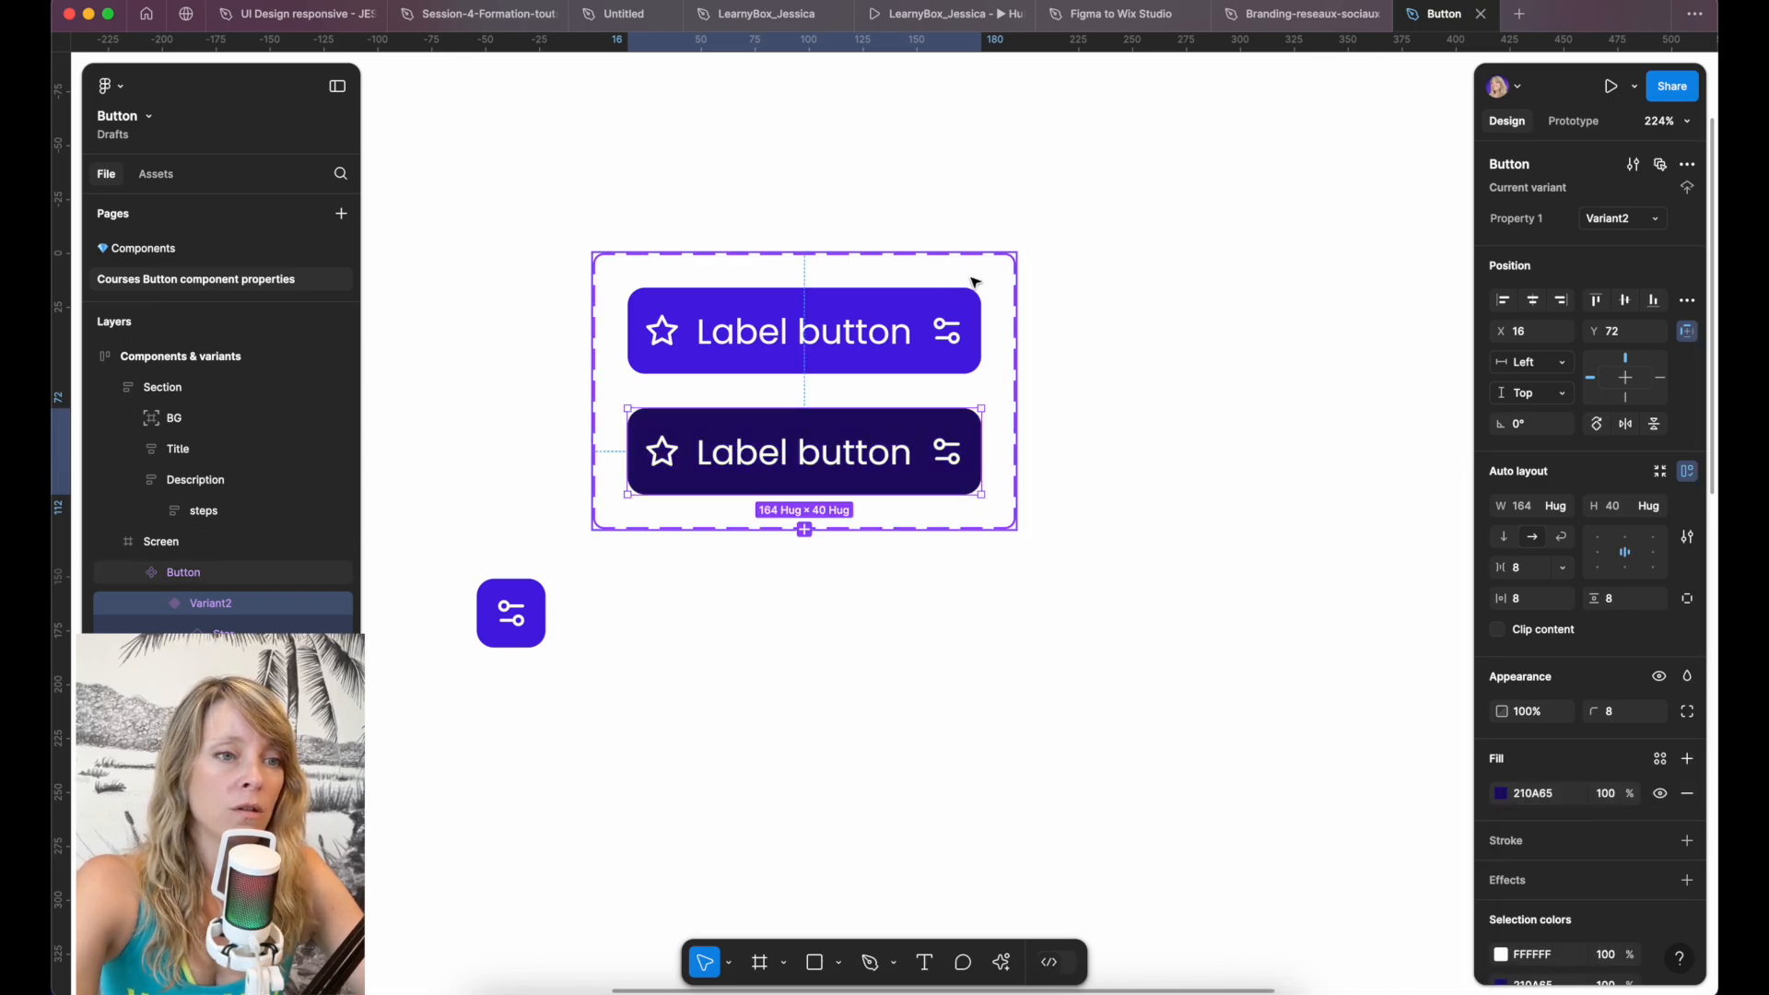
Rename the variant property to "State" and set its value to "Hover" for the dark purple button variant.
double_click(1521, 221)
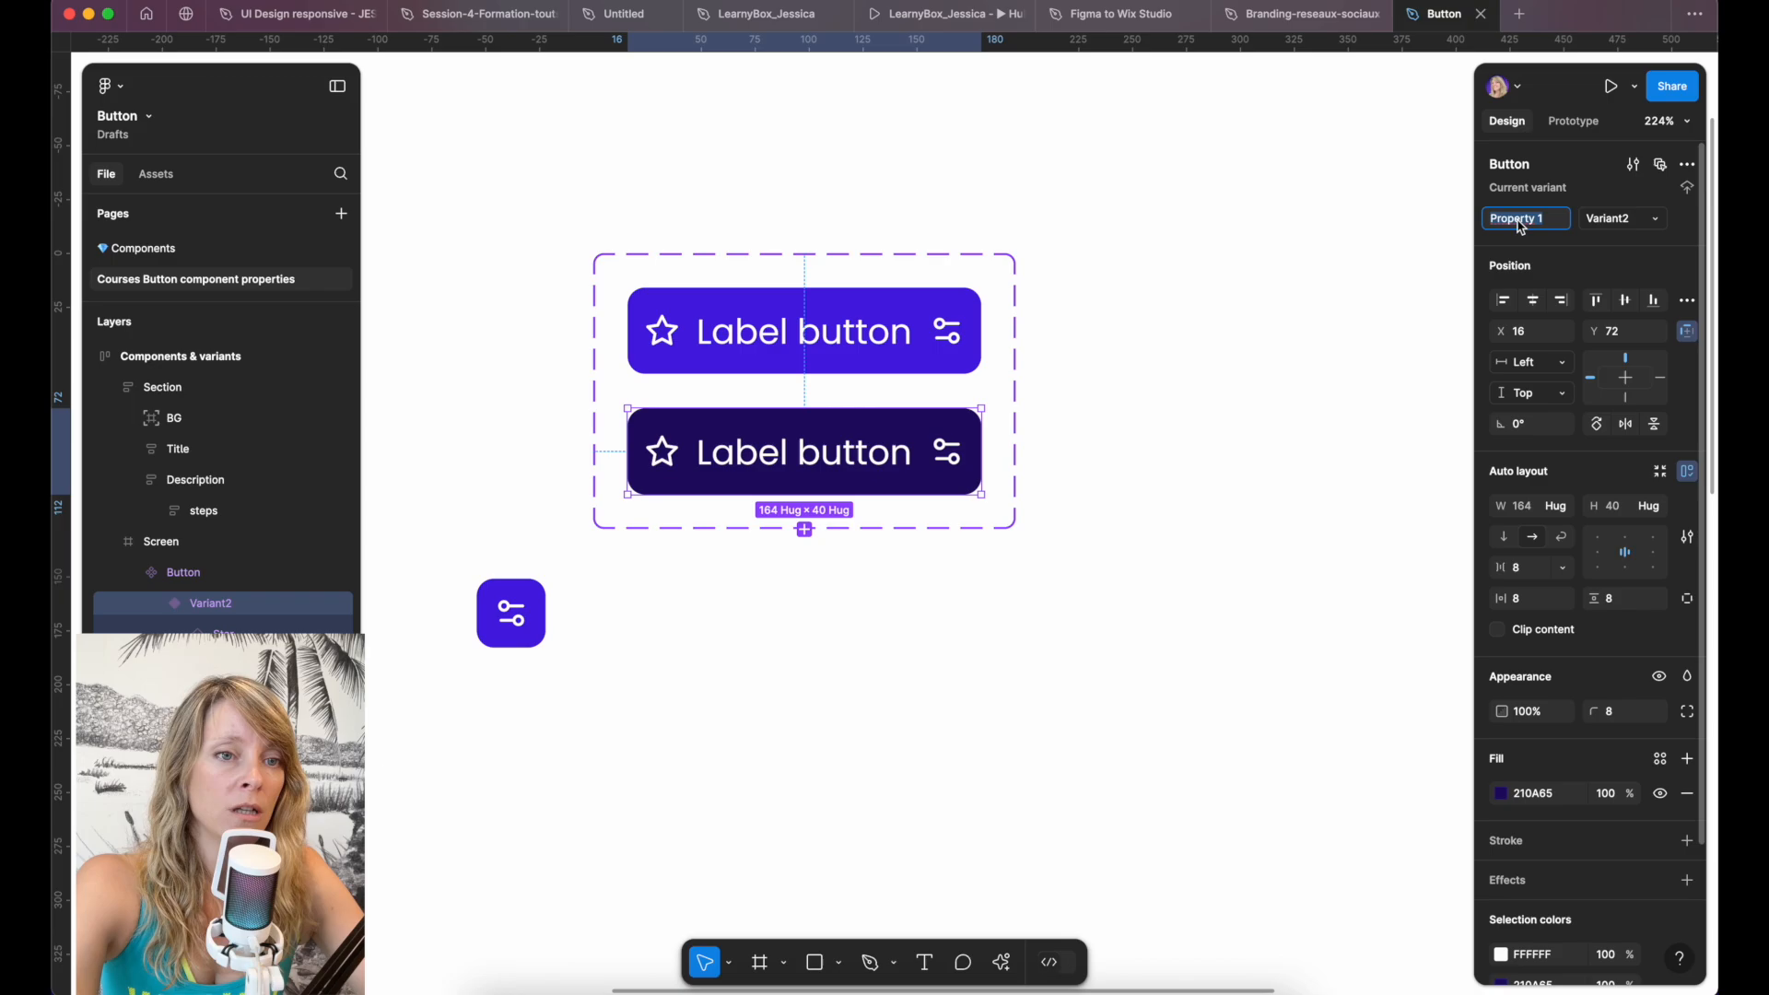
text(State)
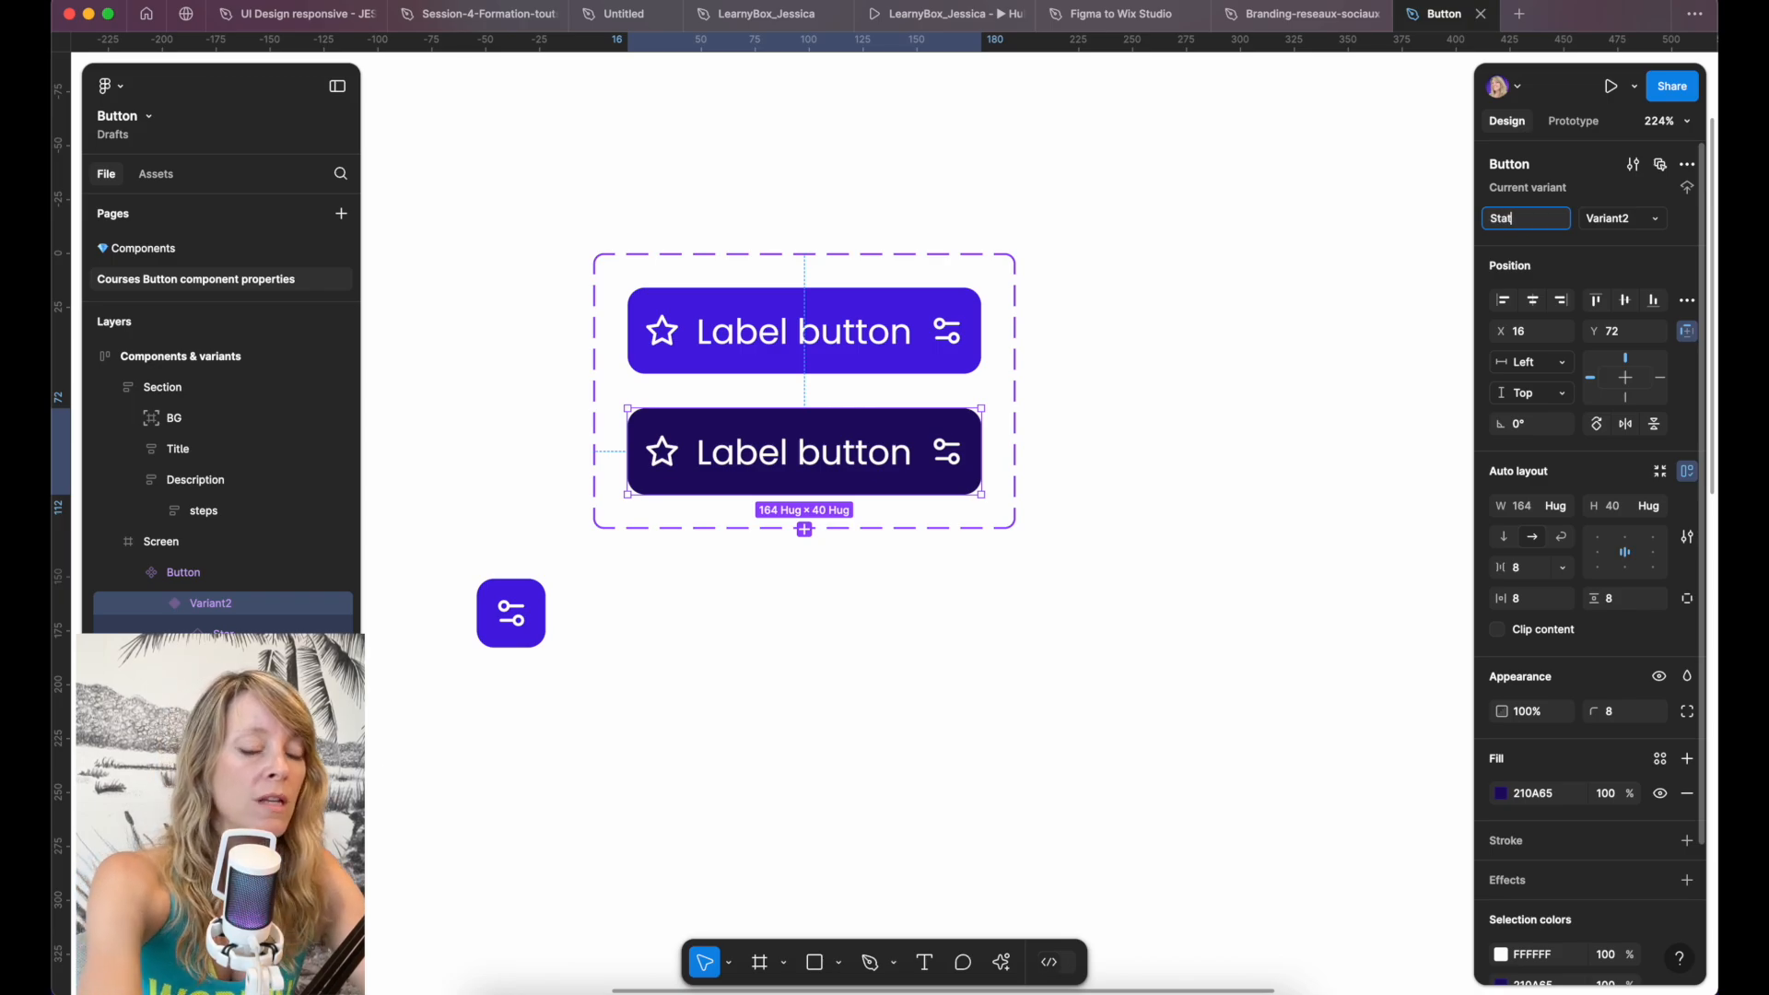
key(Tab)
text(Hover)
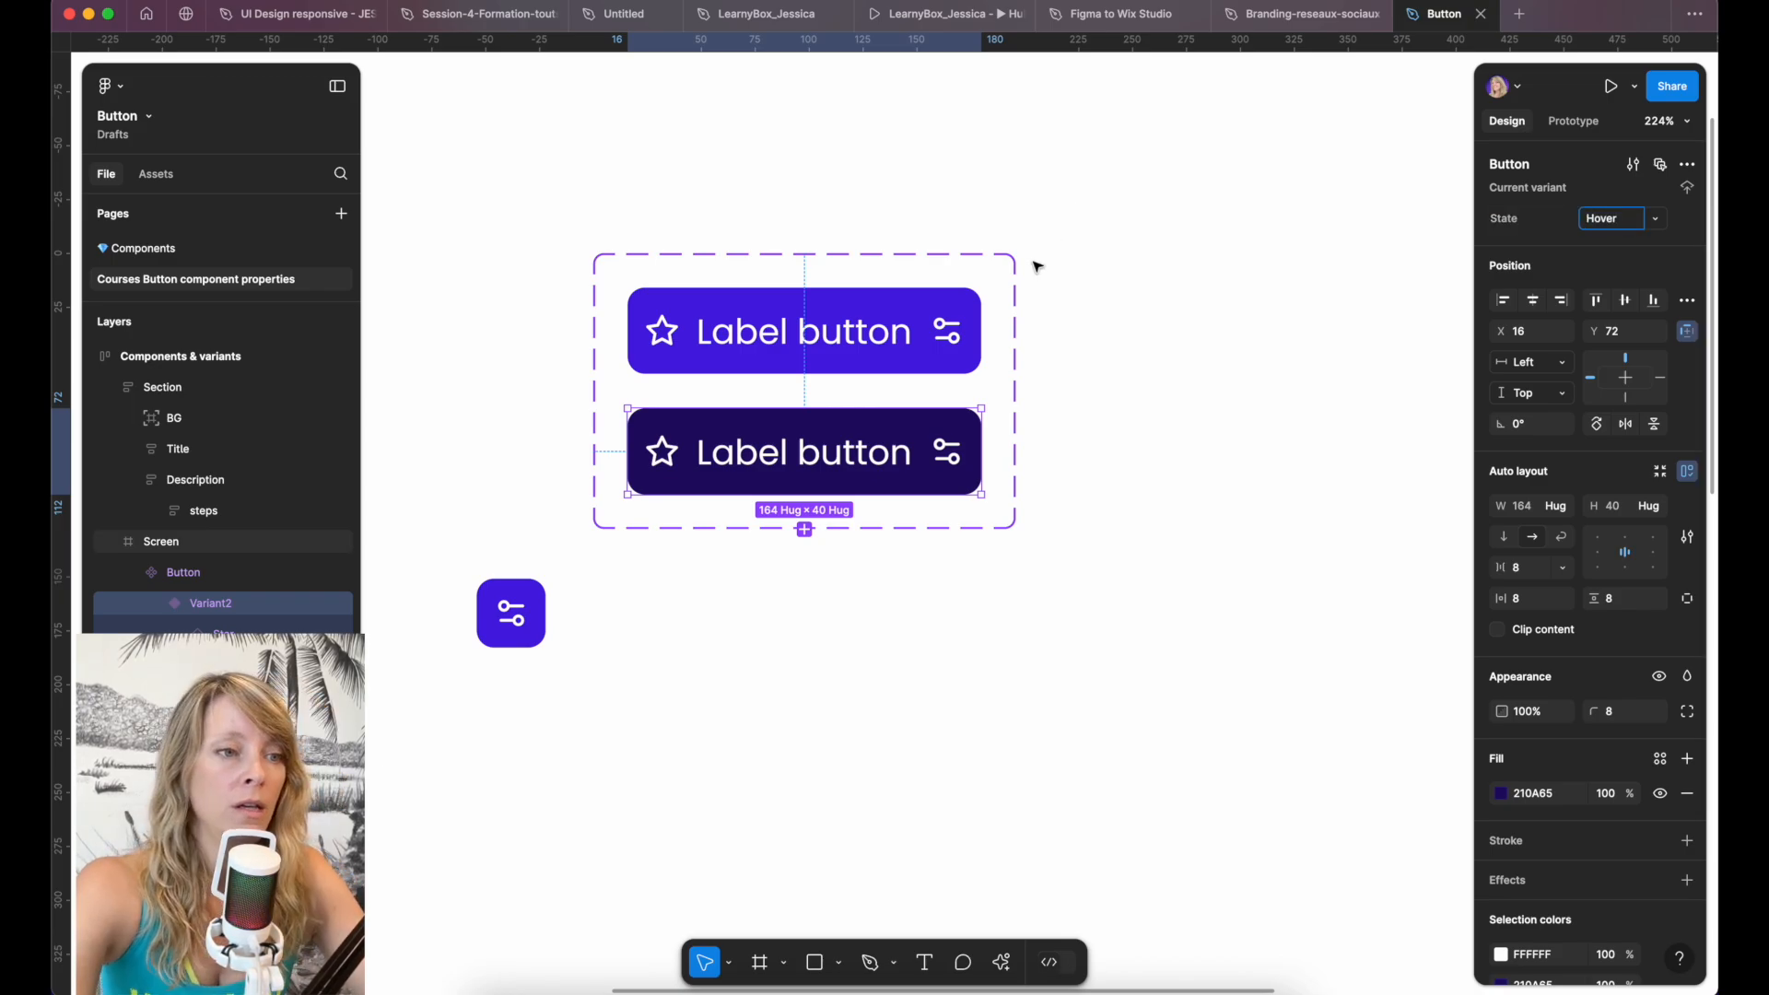
click(933, 324)
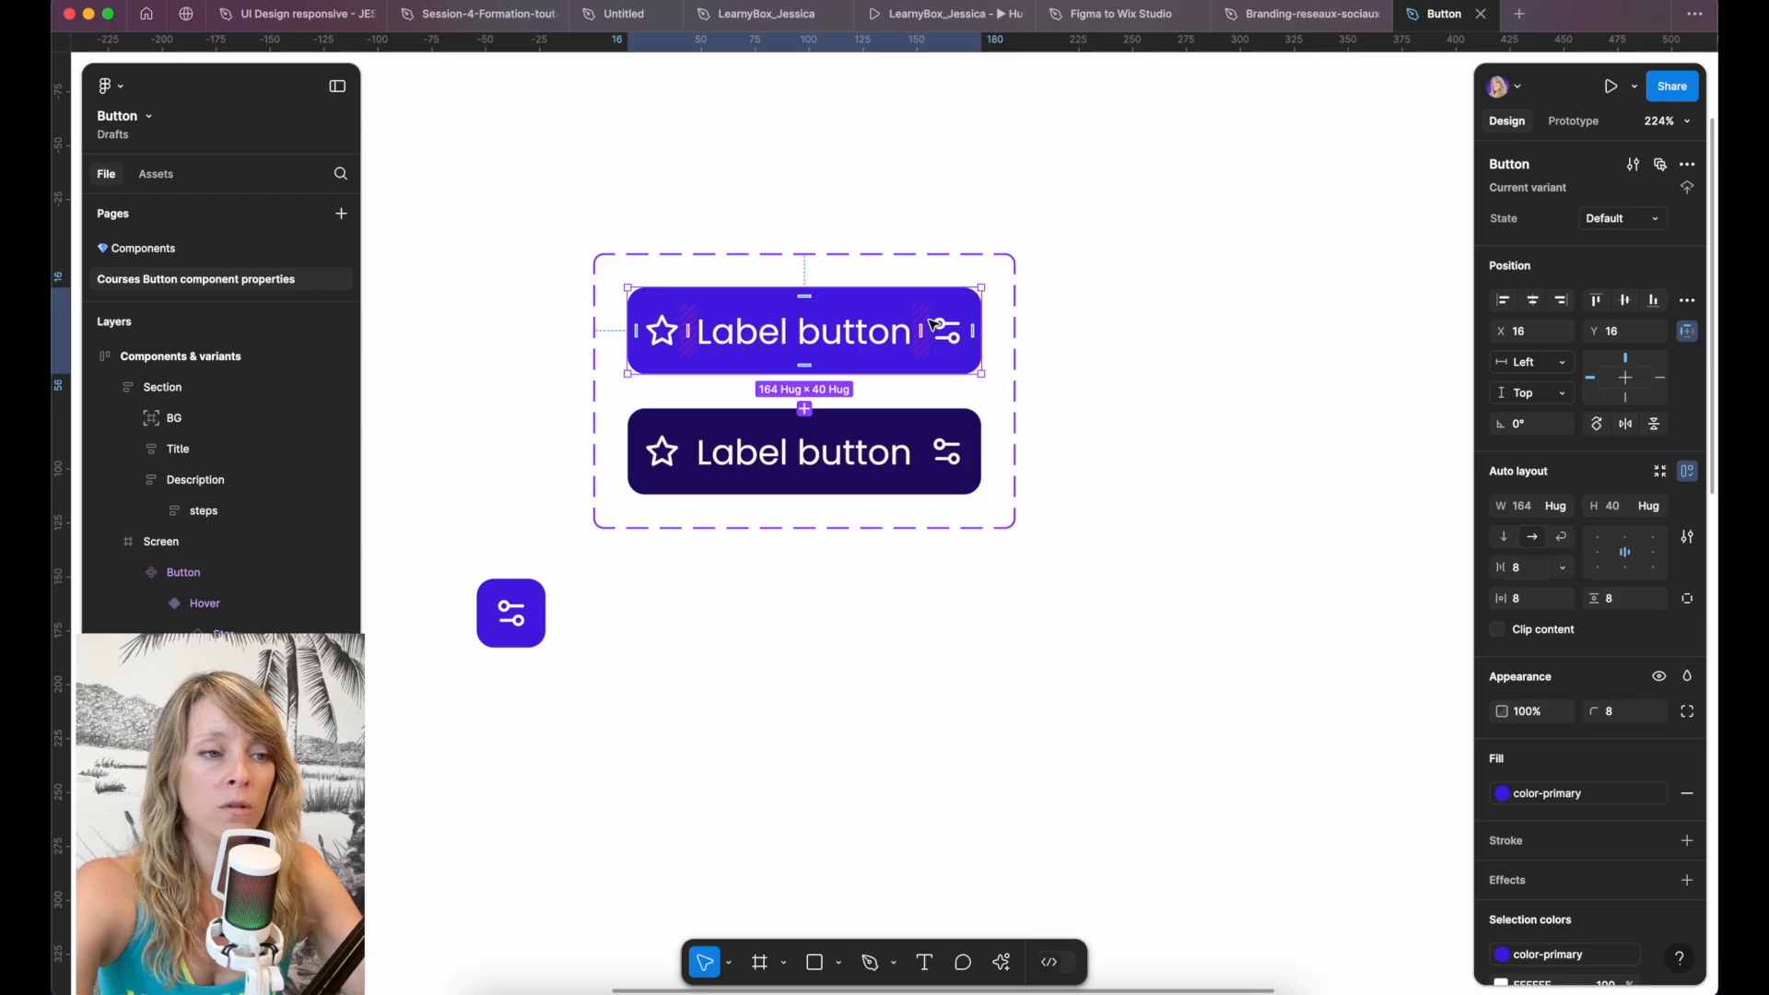
Create a new variant property named "Size" on the Button component set.
click(978, 279)
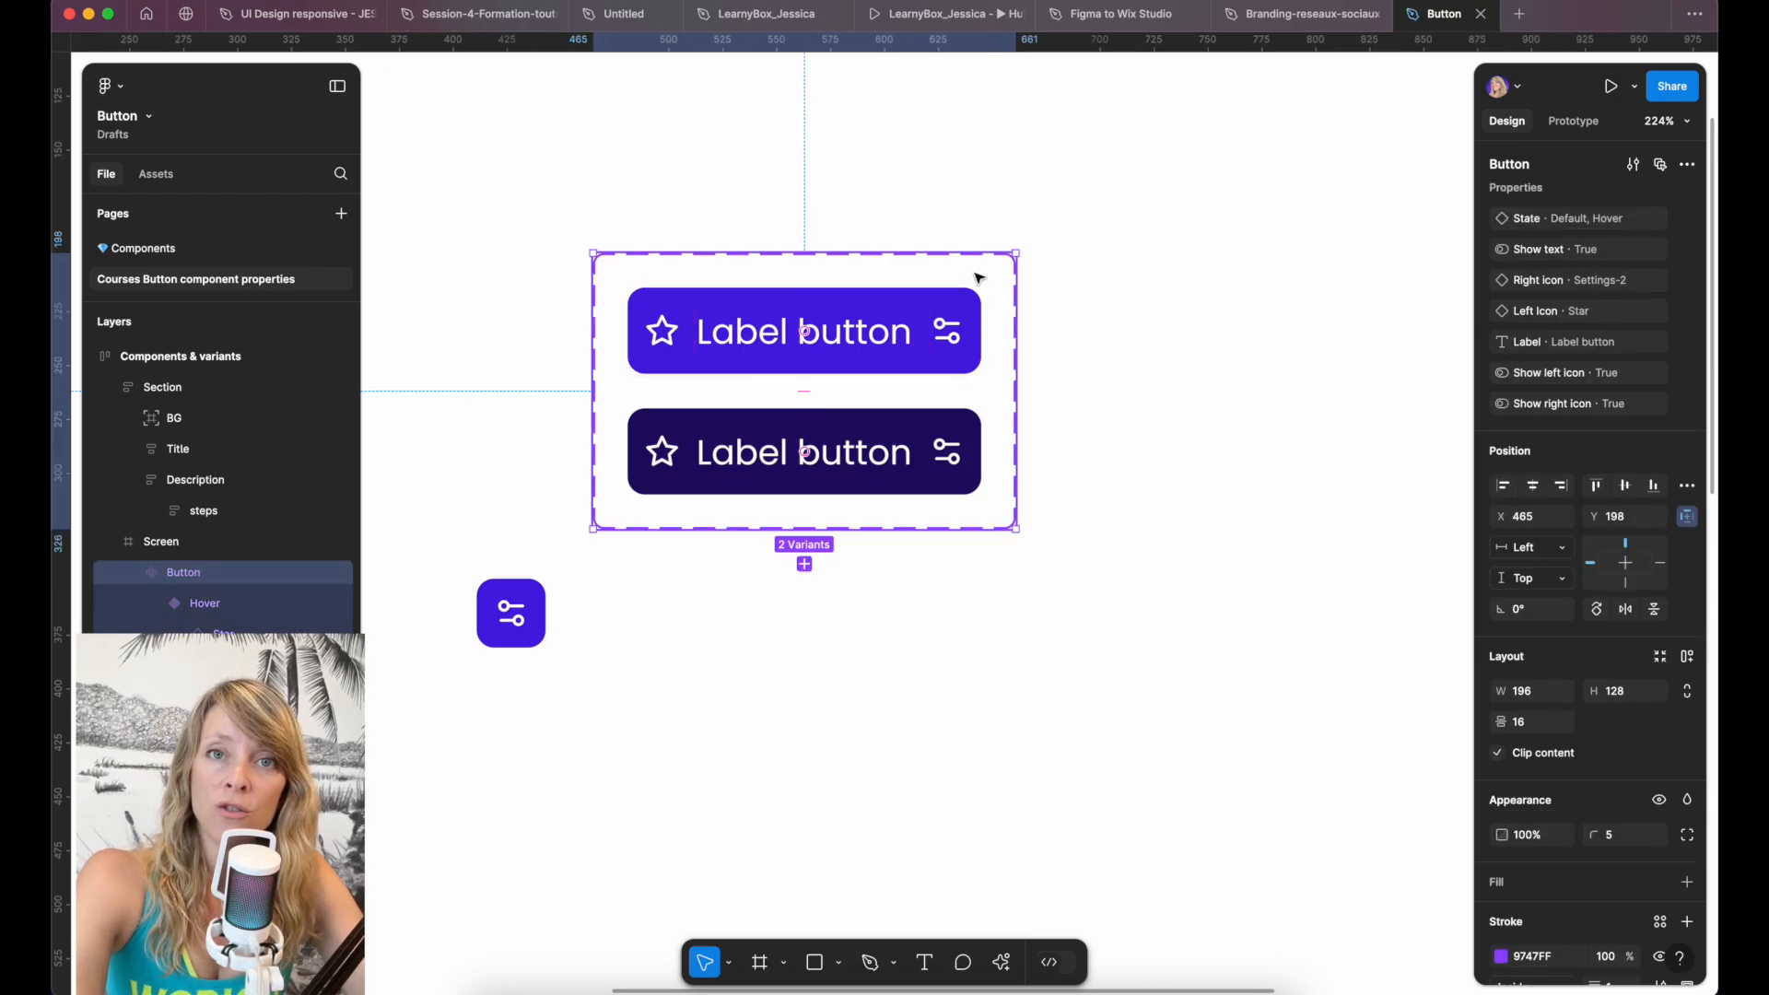
click(1688, 190)
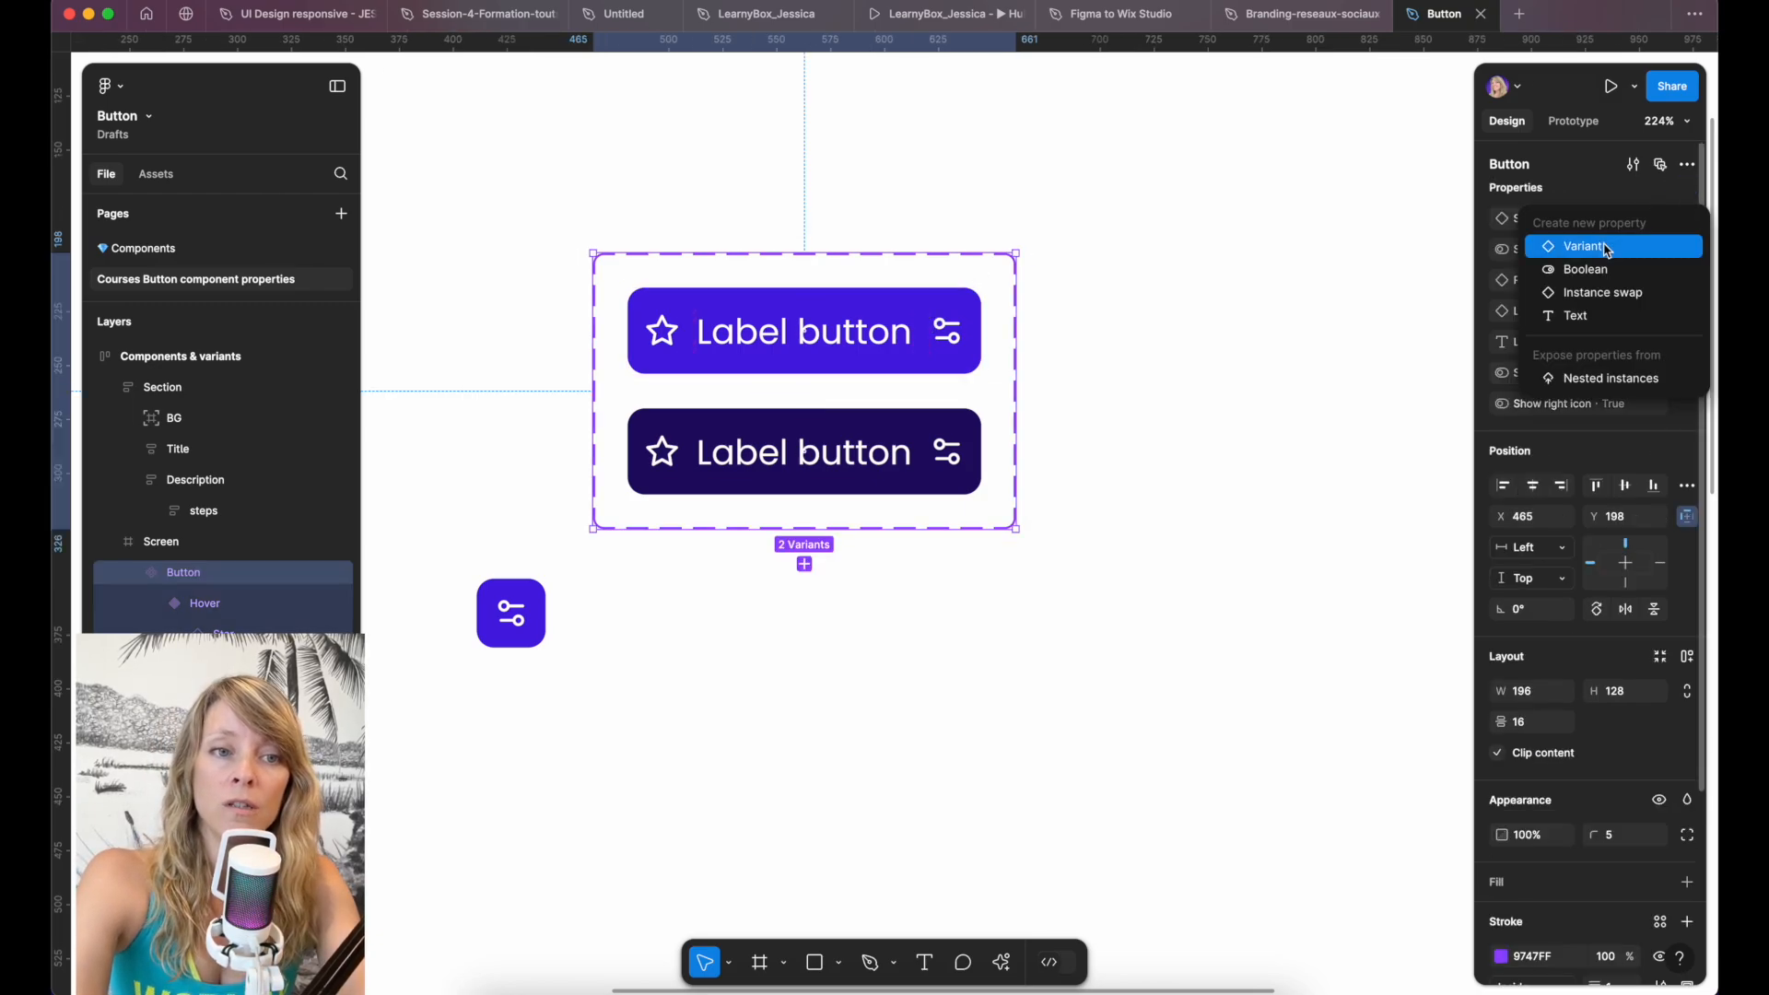
click(1582, 256)
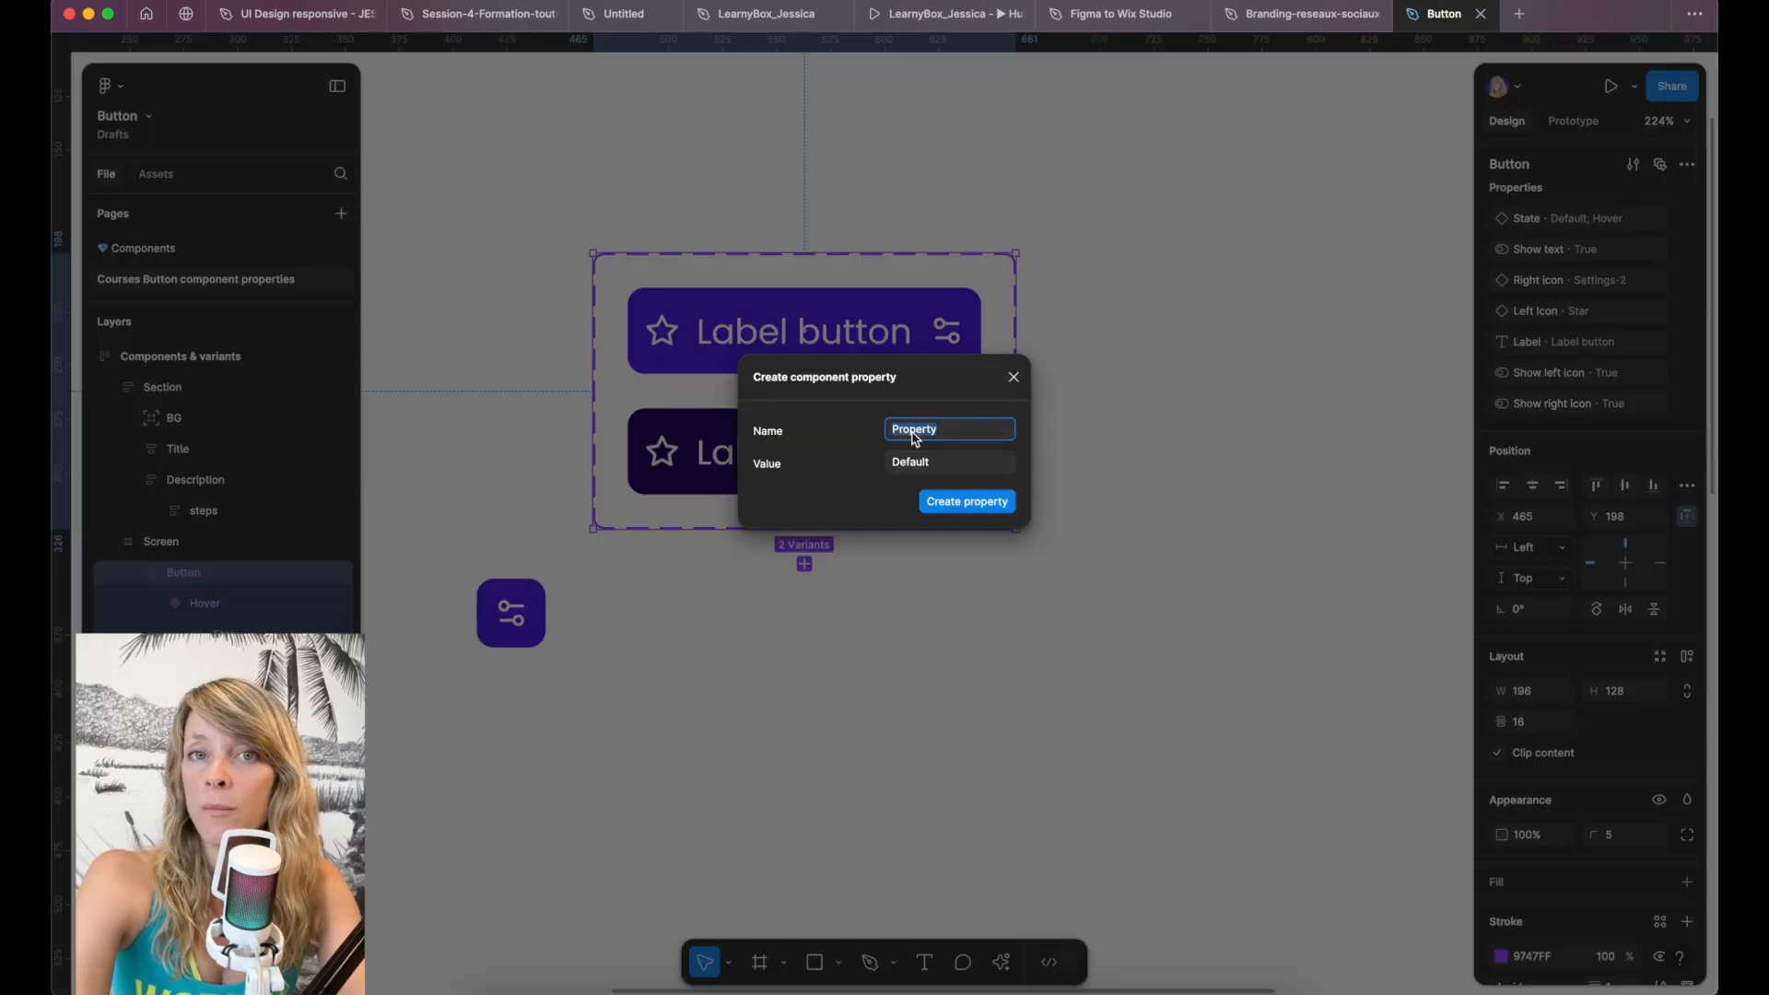
text(Size)
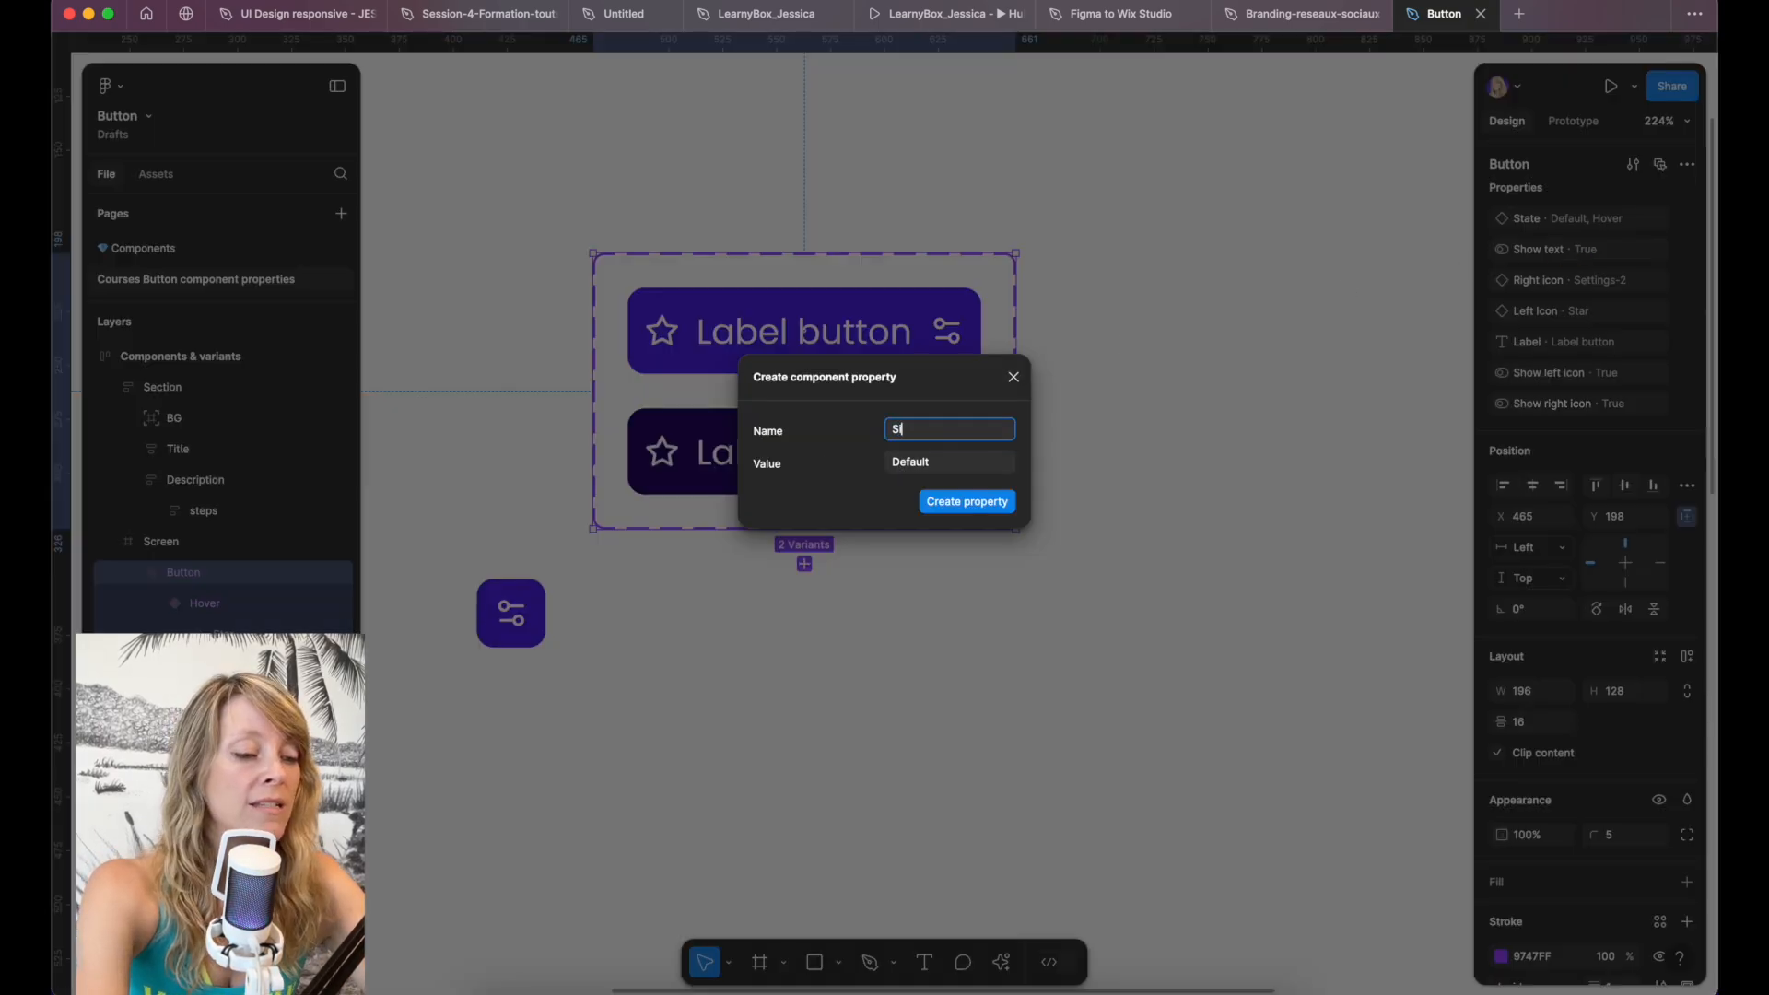
key(Return)
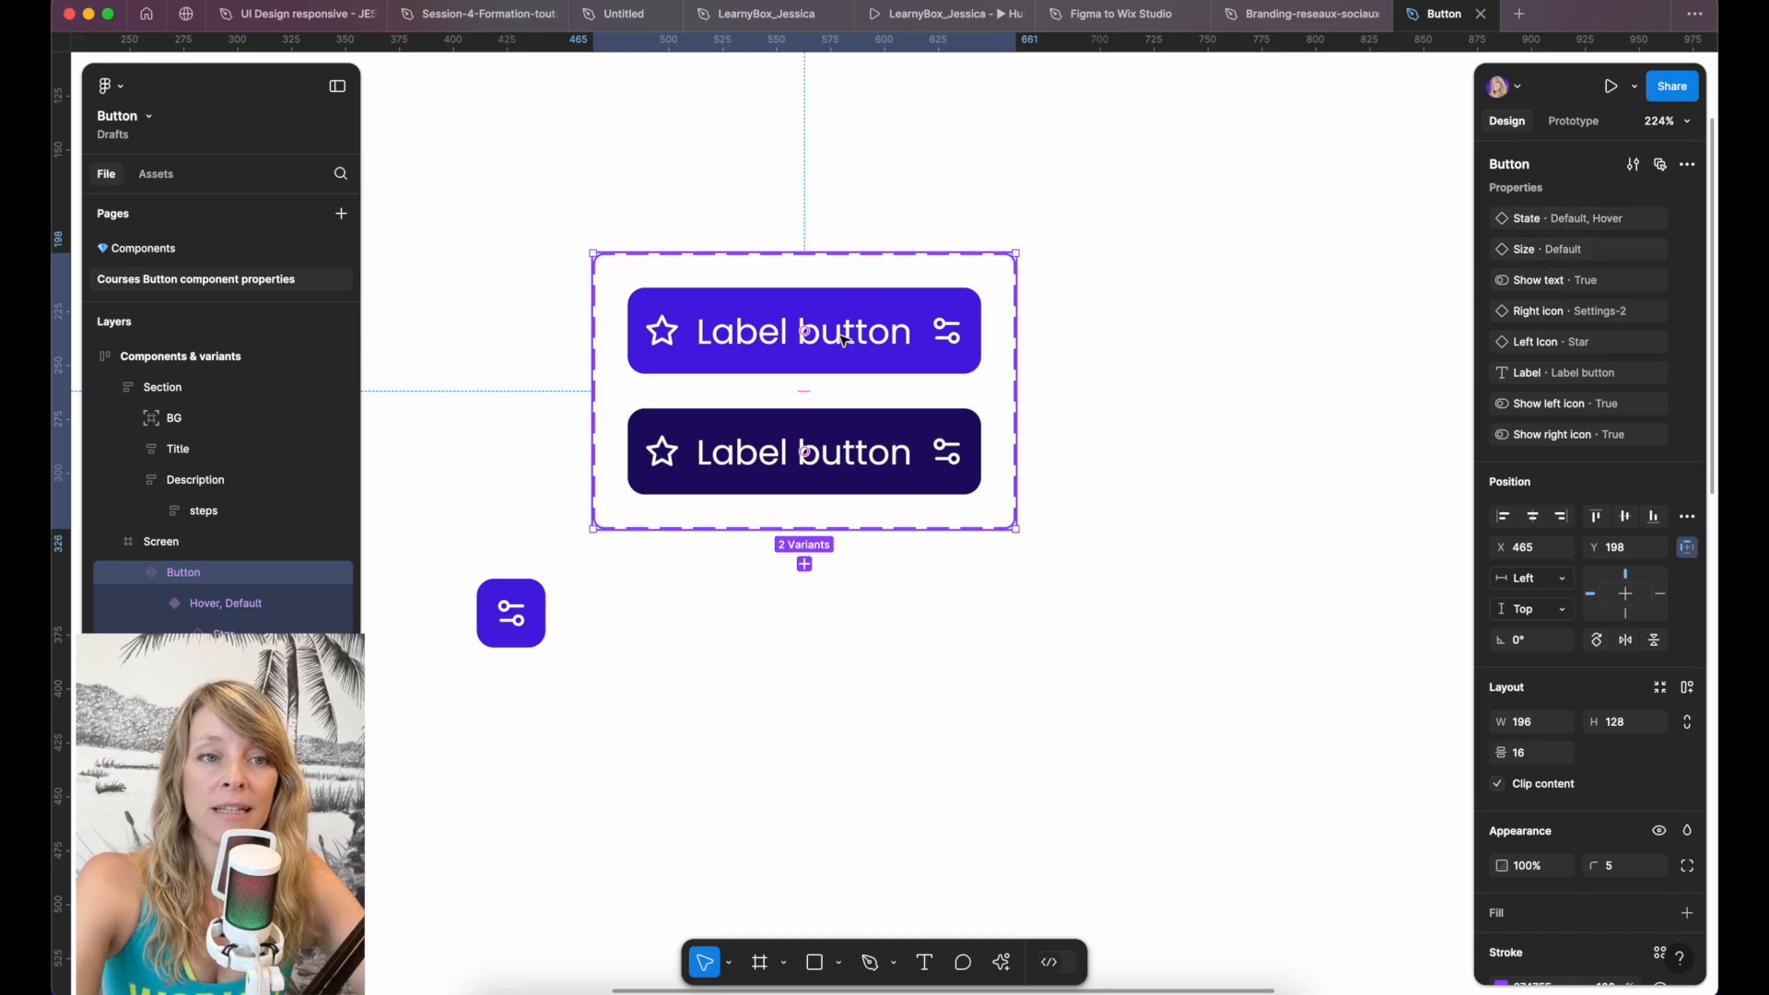
Add a third, smaller variant based on the dark Hover button, with its label at font size 12 and reduced icons.
click(744, 442)
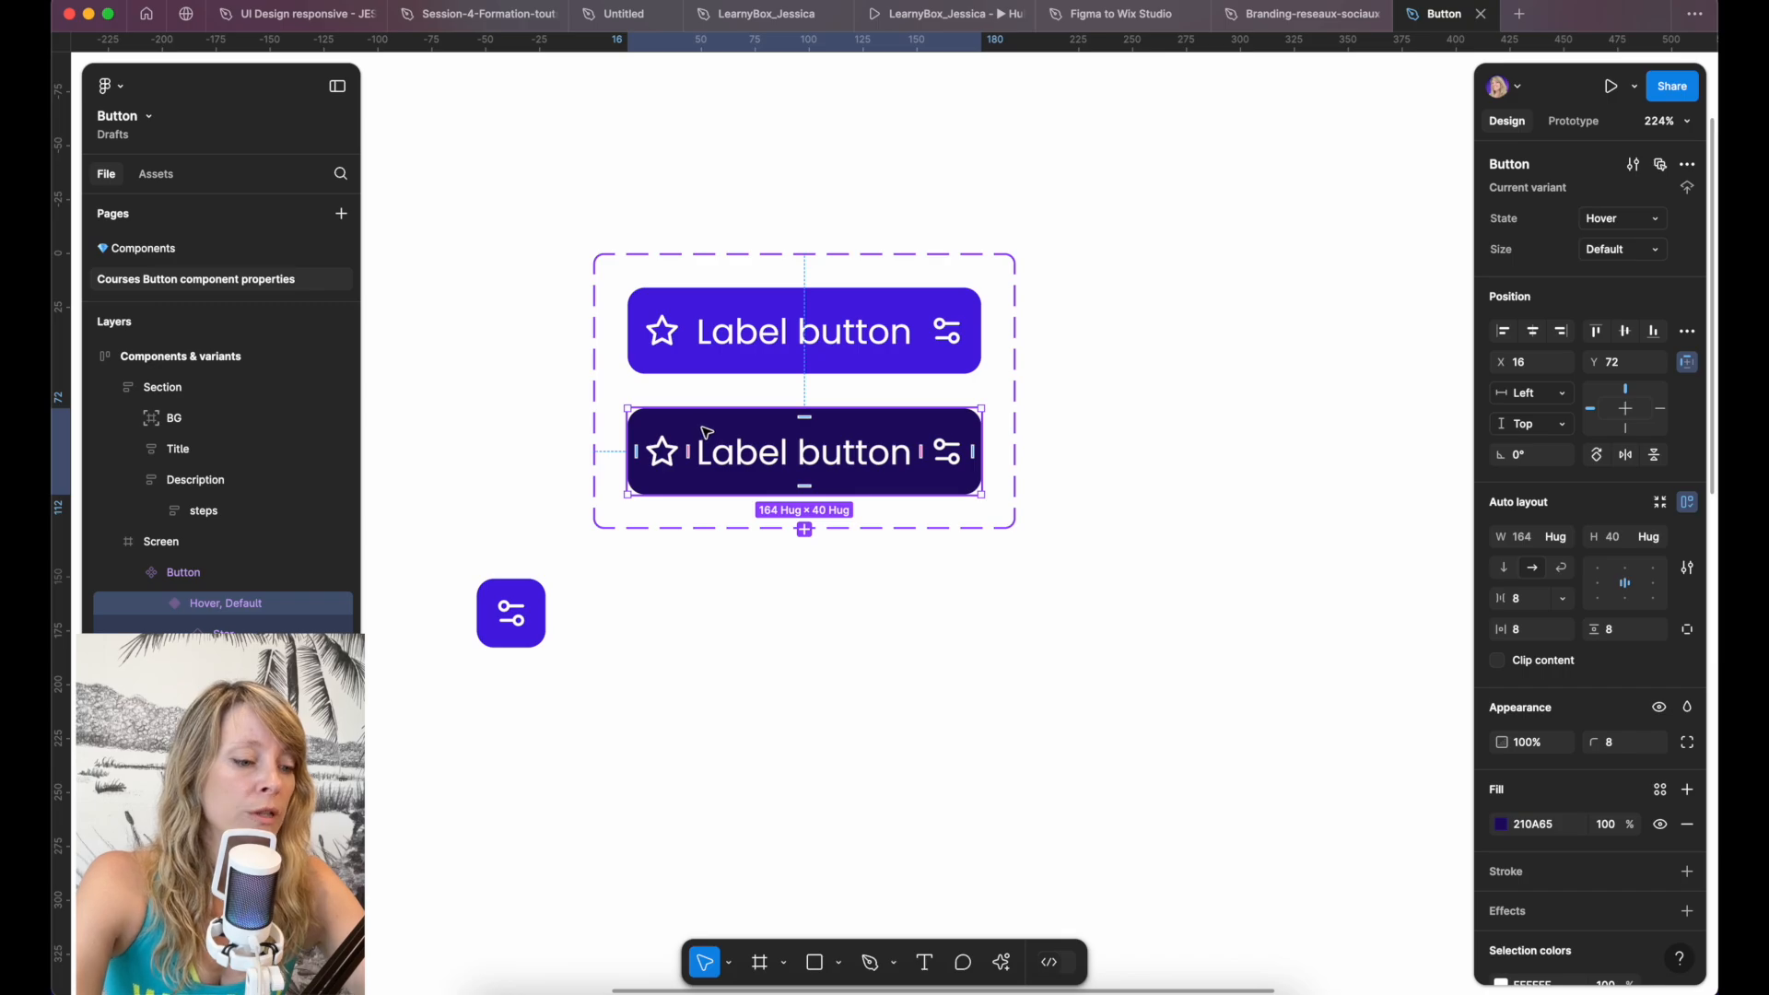
click(805, 528)
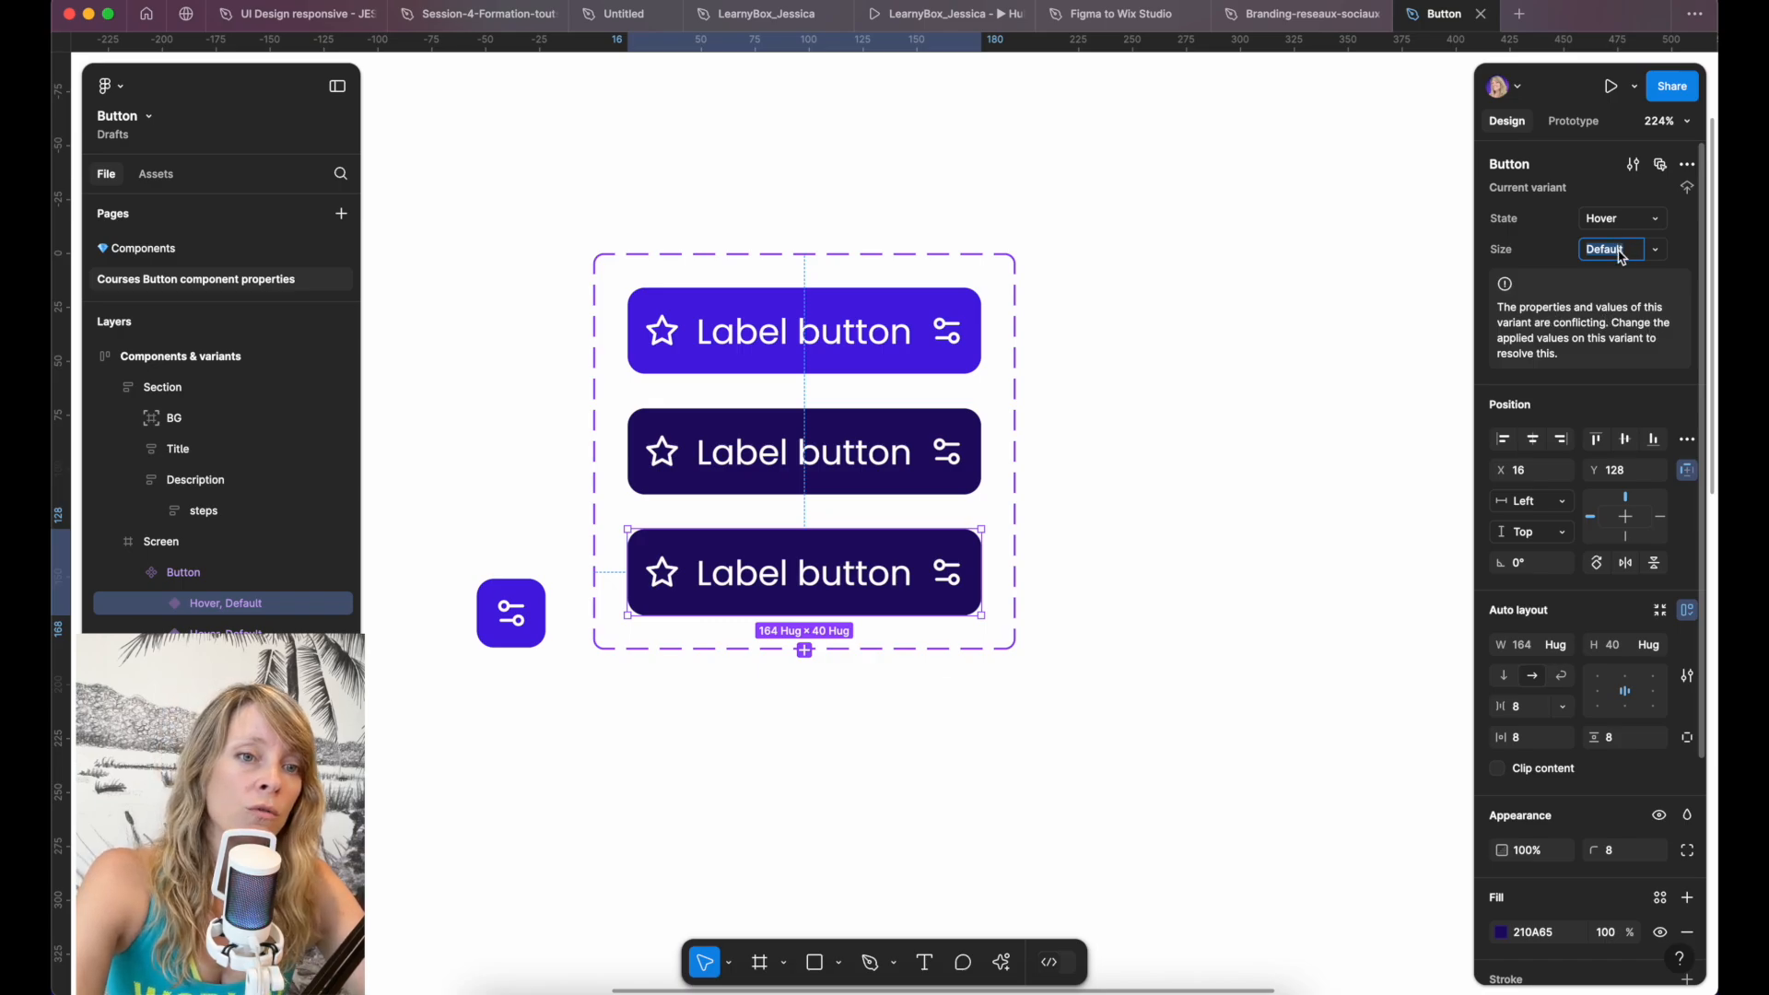
double_click(889, 550)
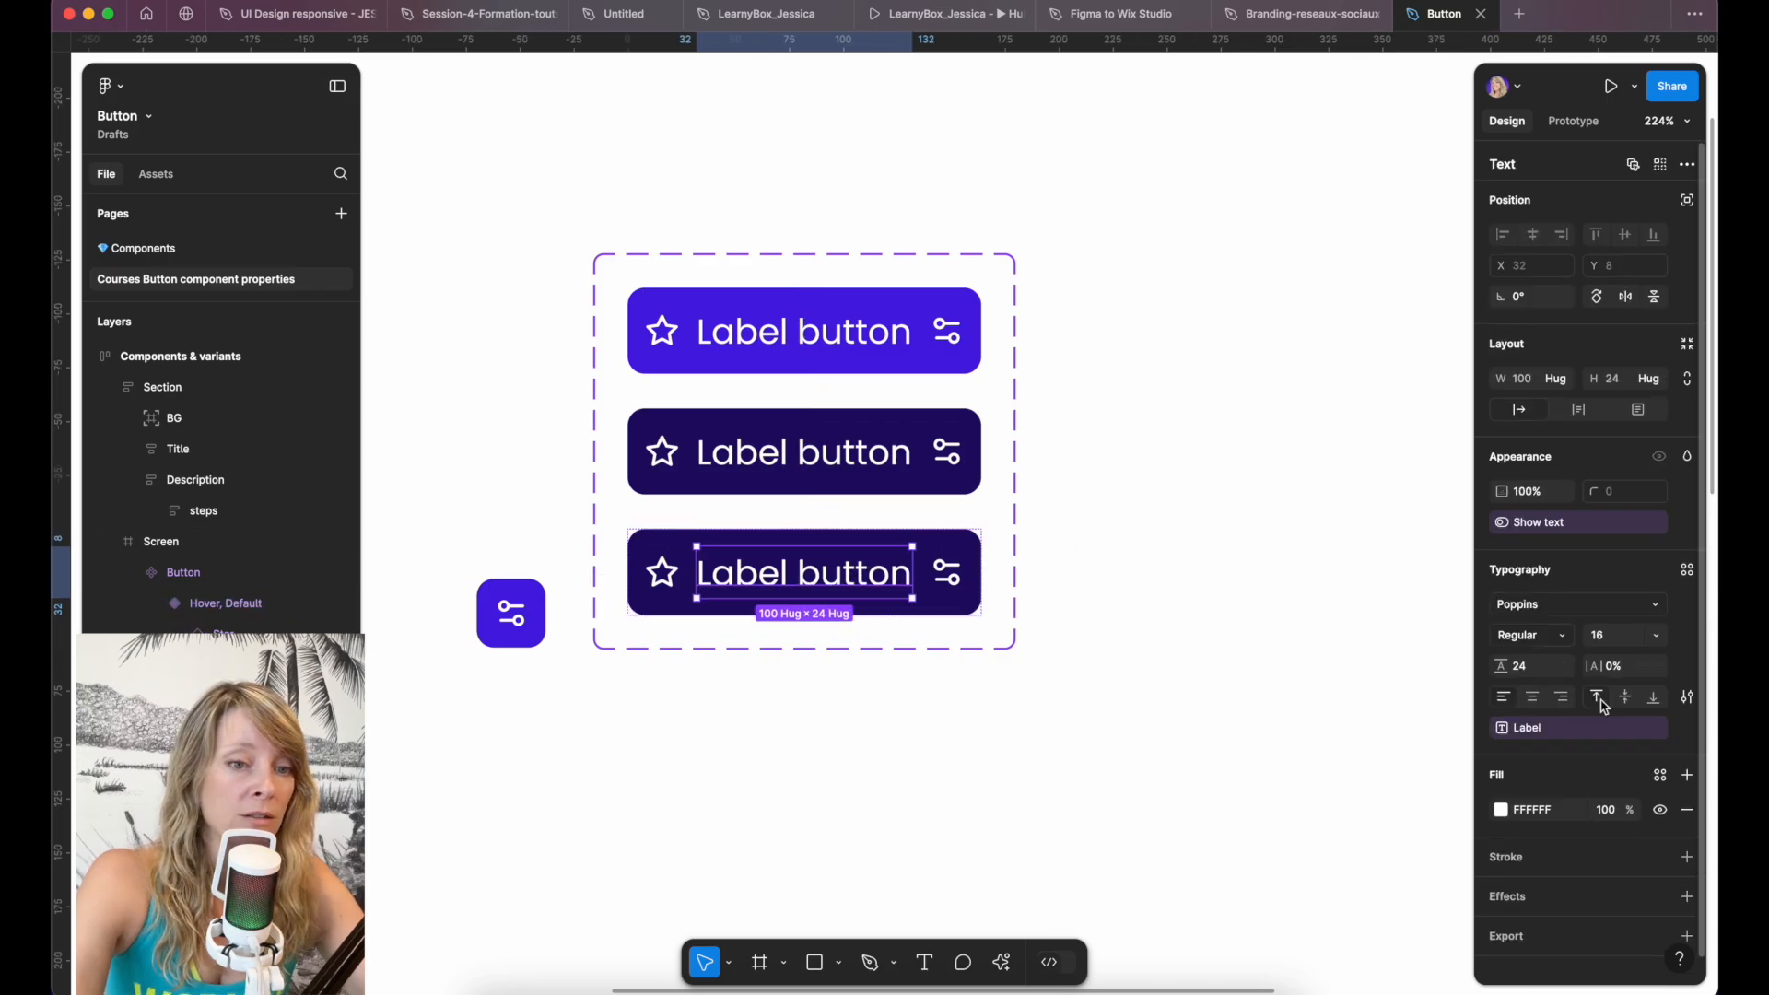
click(1611, 642)
text(12)
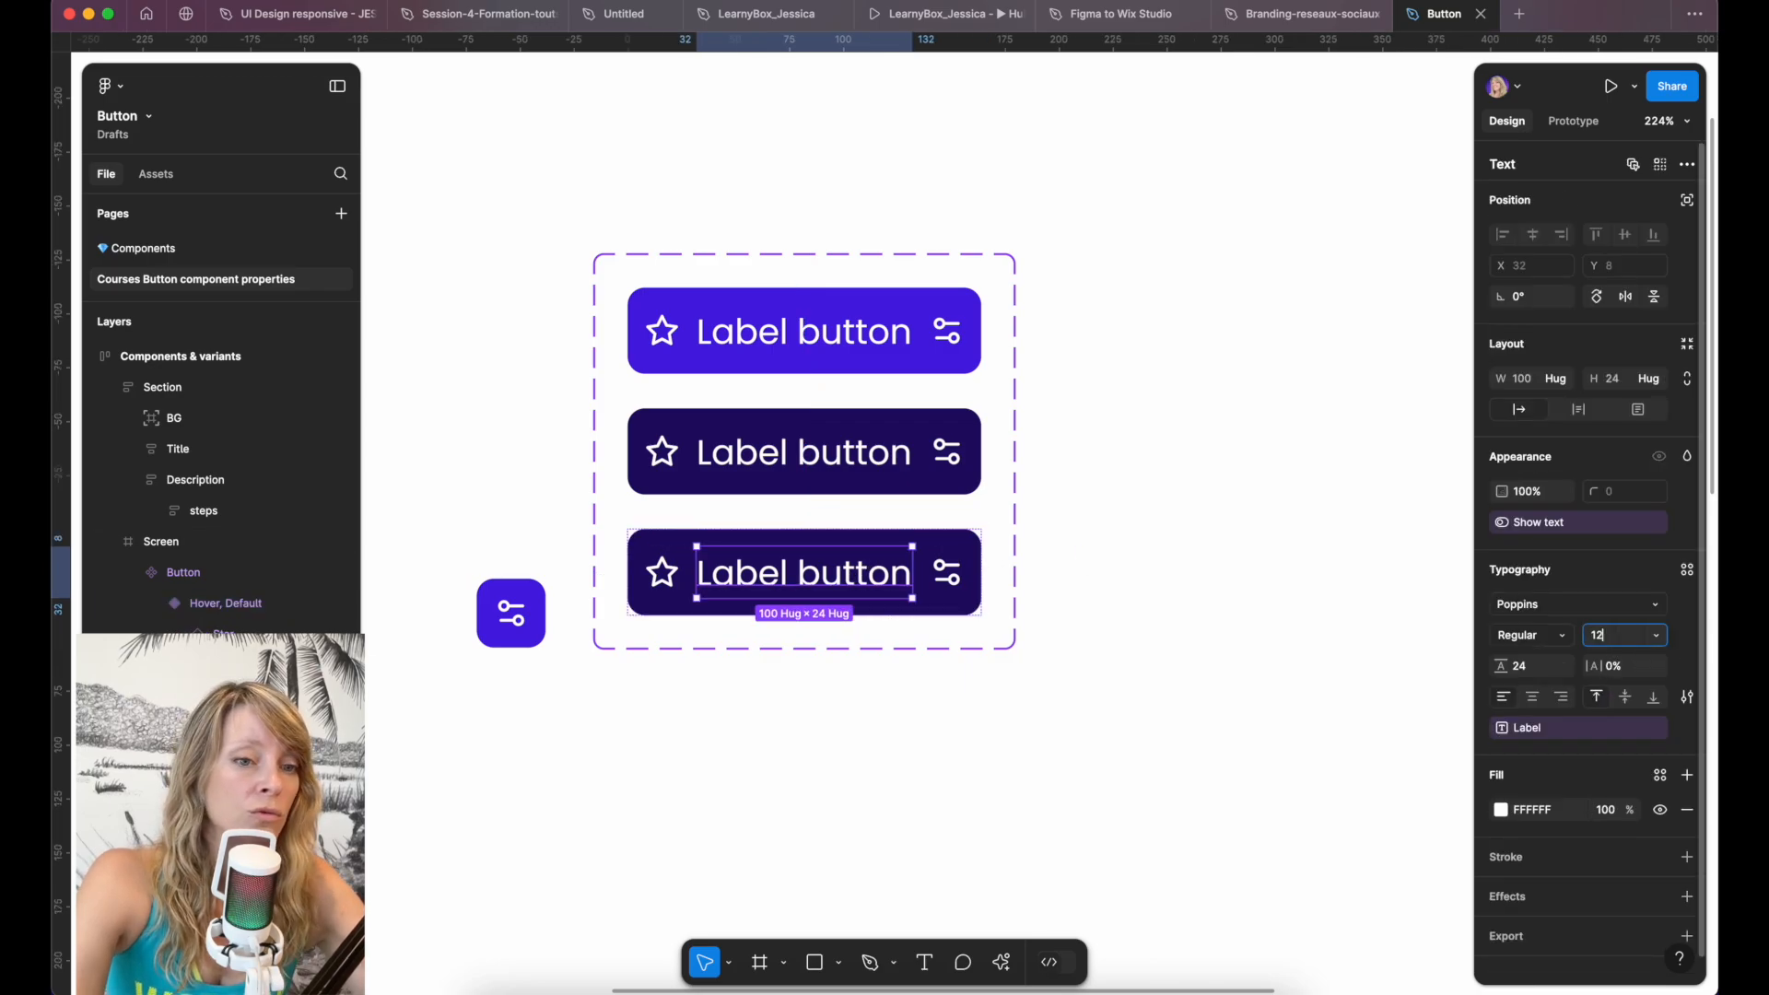
key(Return)
click(662, 572)
click(1529, 424)
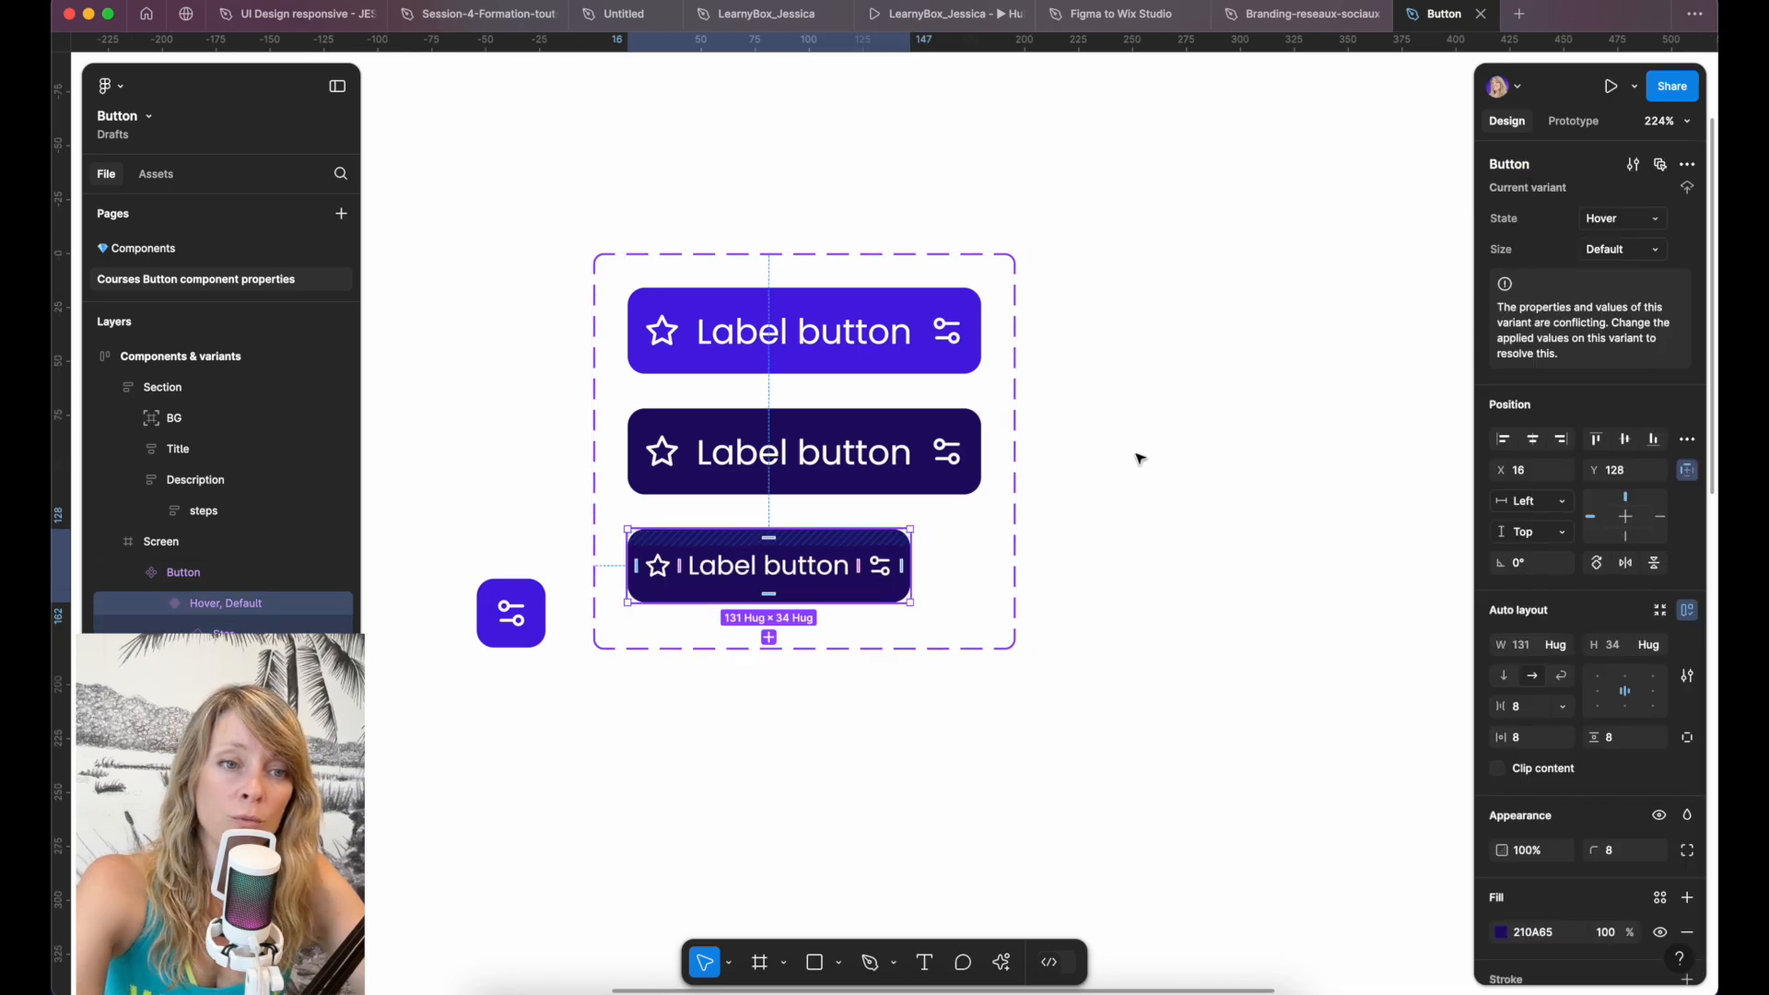
Set the Size value of the small dark variant to "M".
click(1612, 249)
text(M)
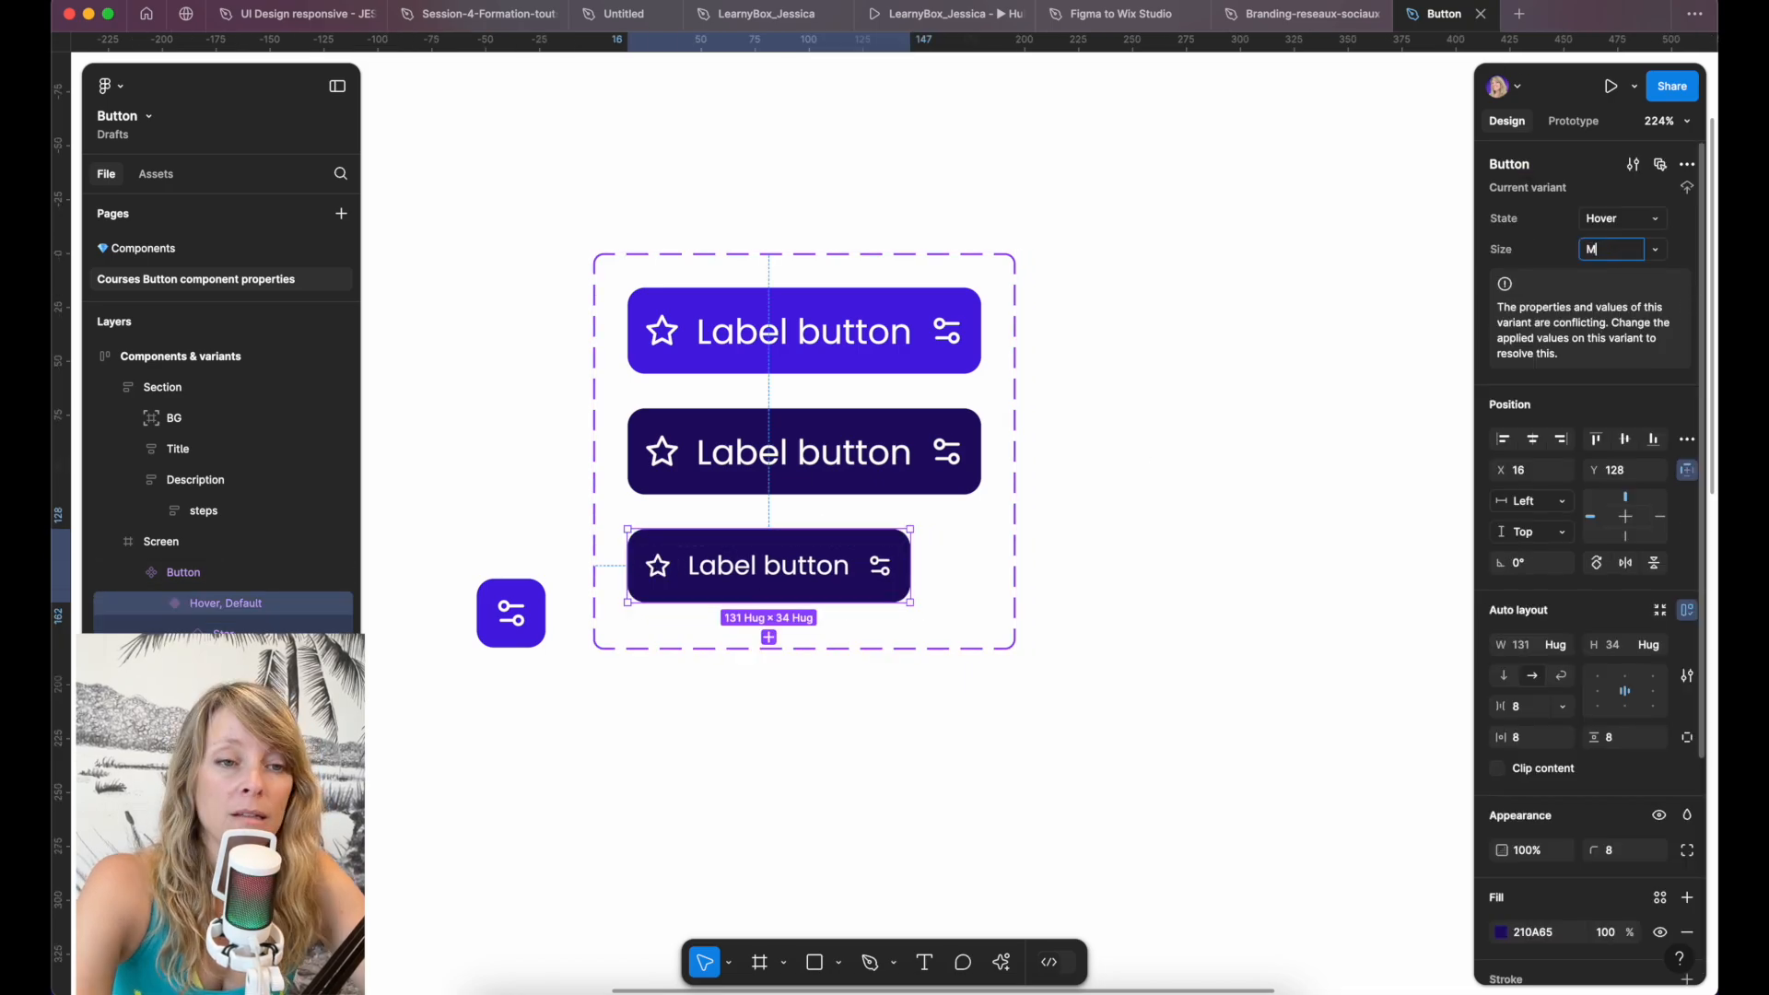
key(Return)
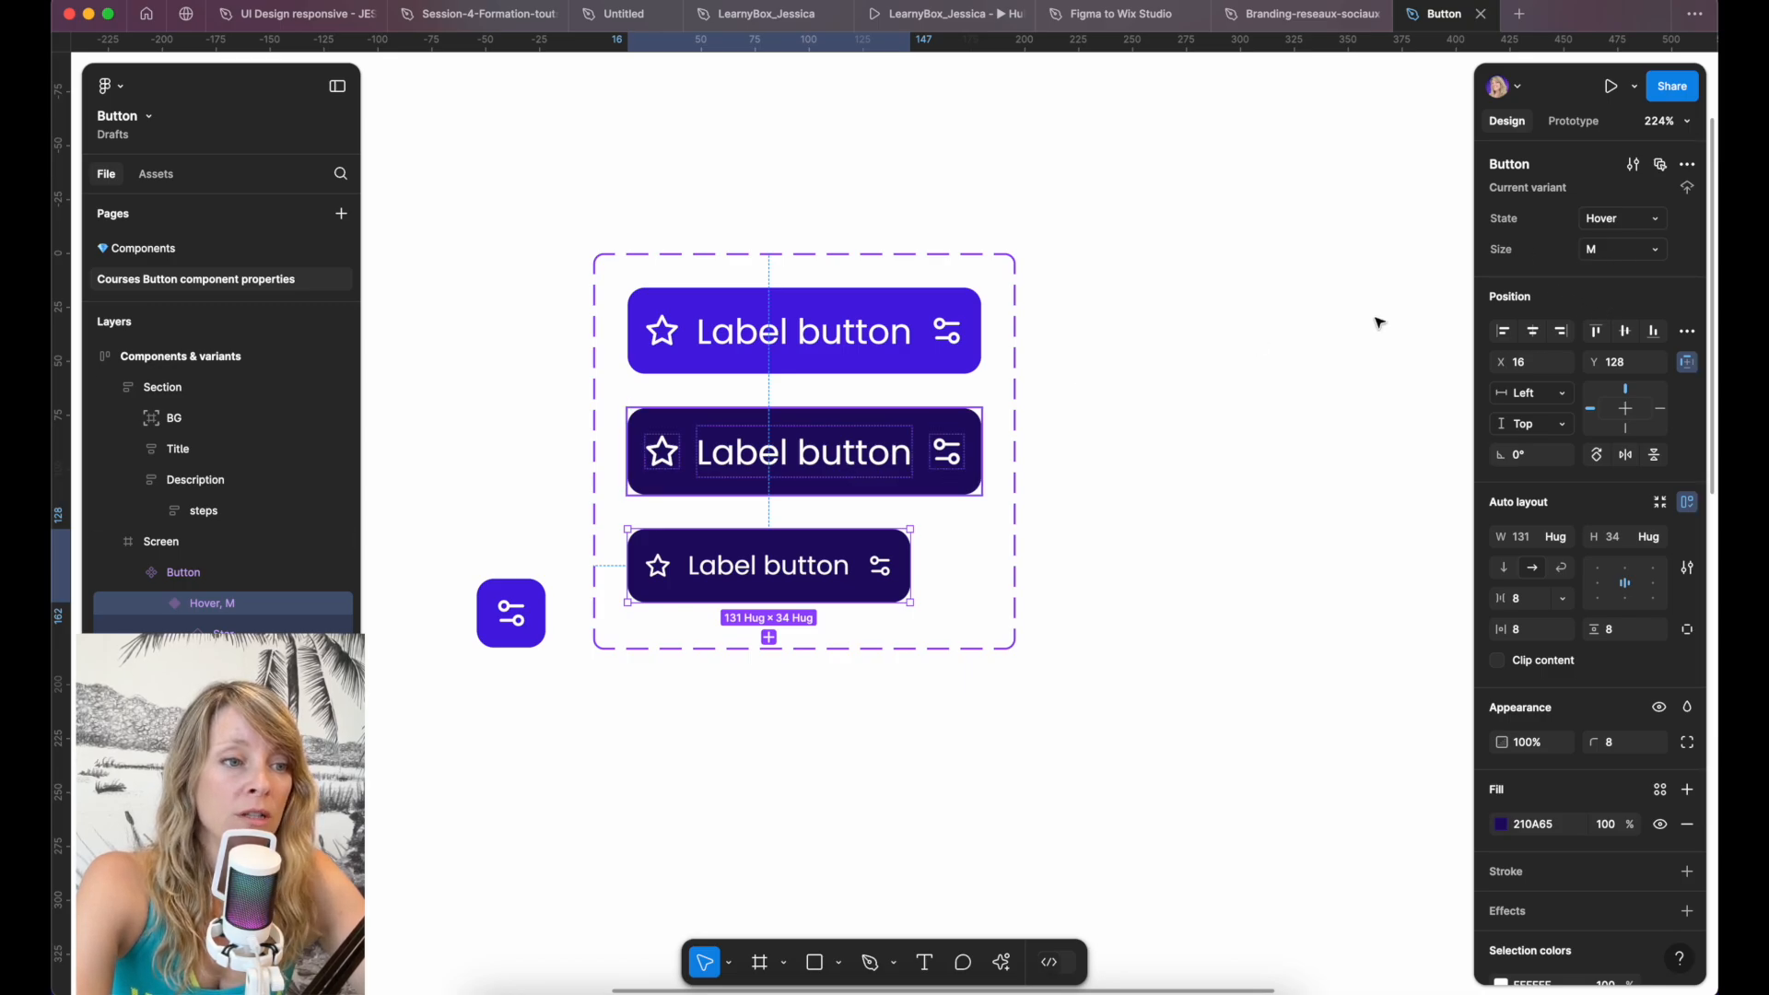
Set the Size value to "L" for both larger variants, the Default and the Hover button.
double_click(1573, 221)
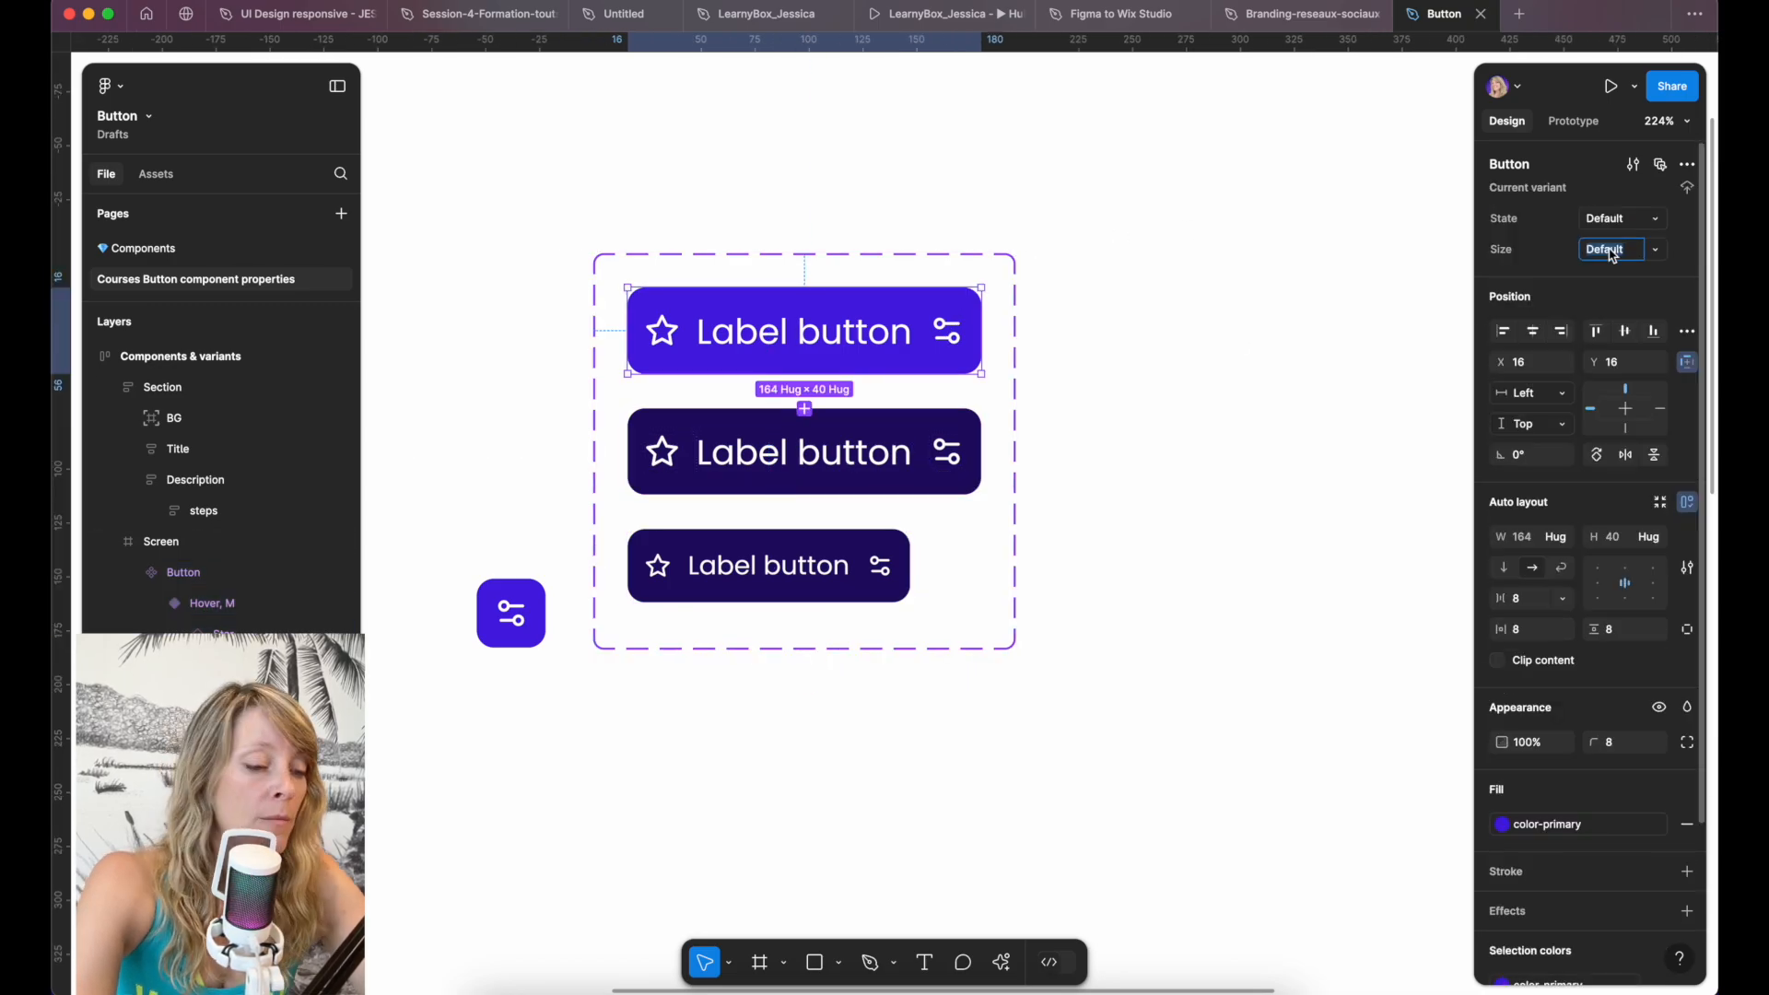
text(L)
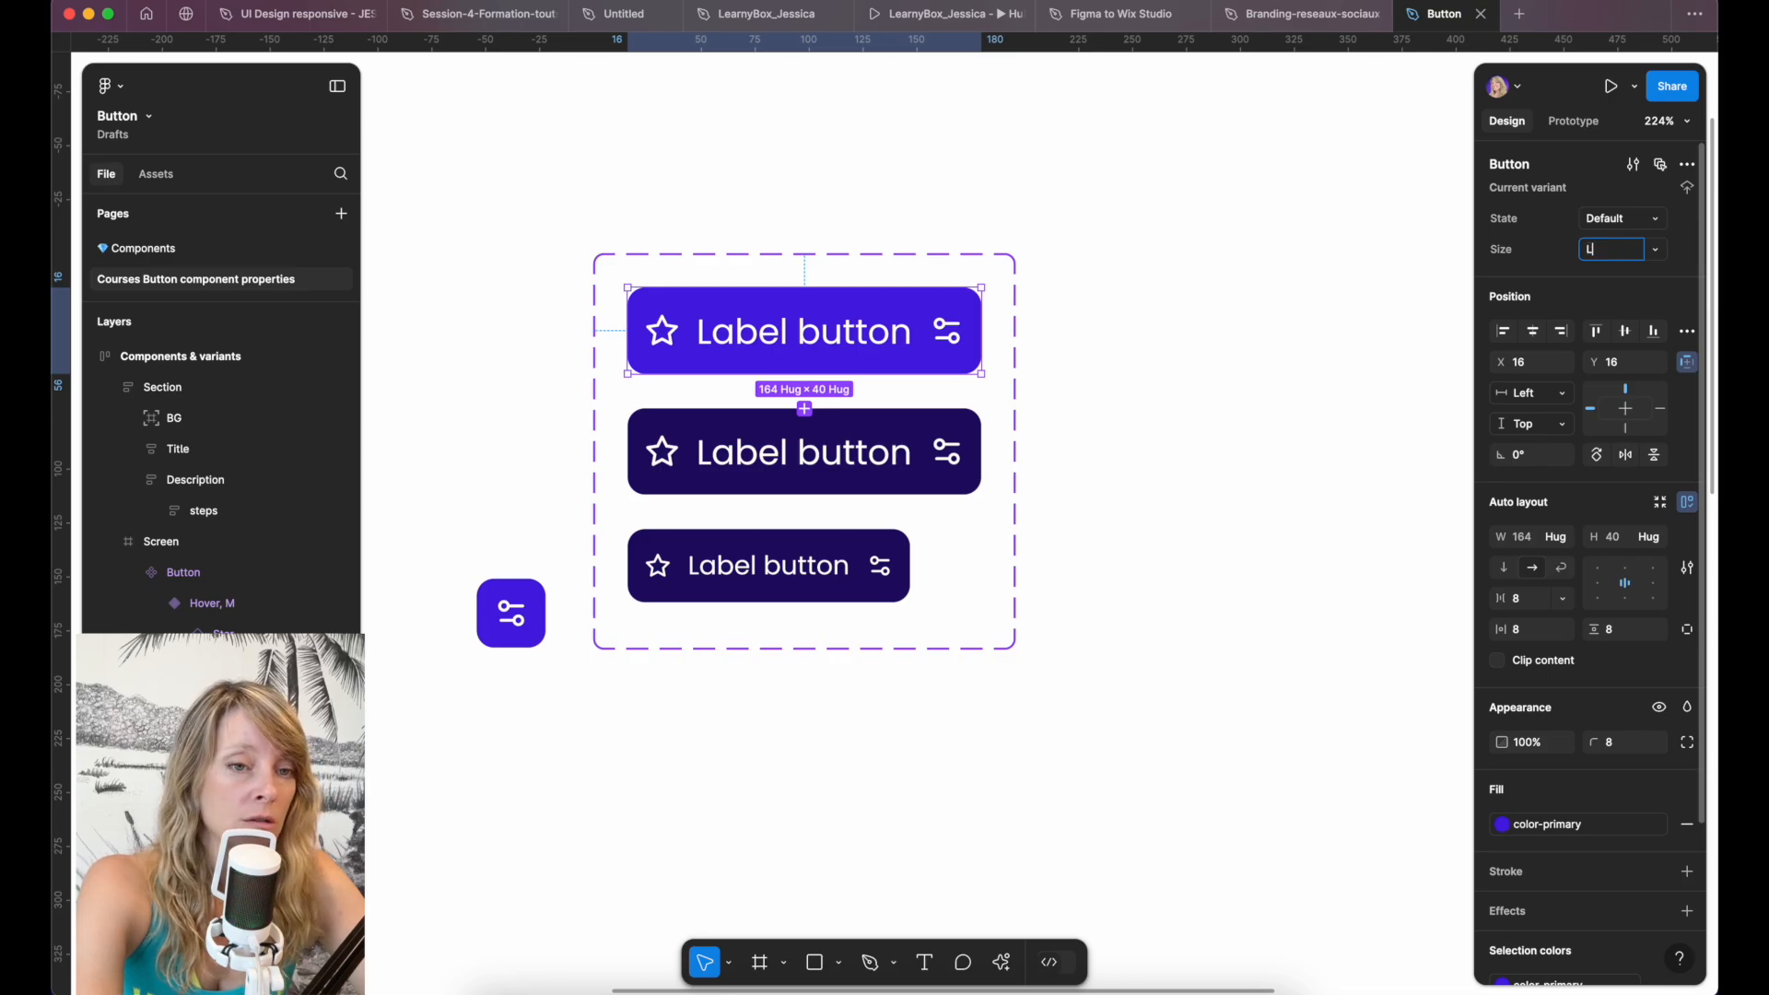
click(940, 459)
click(1656, 251)
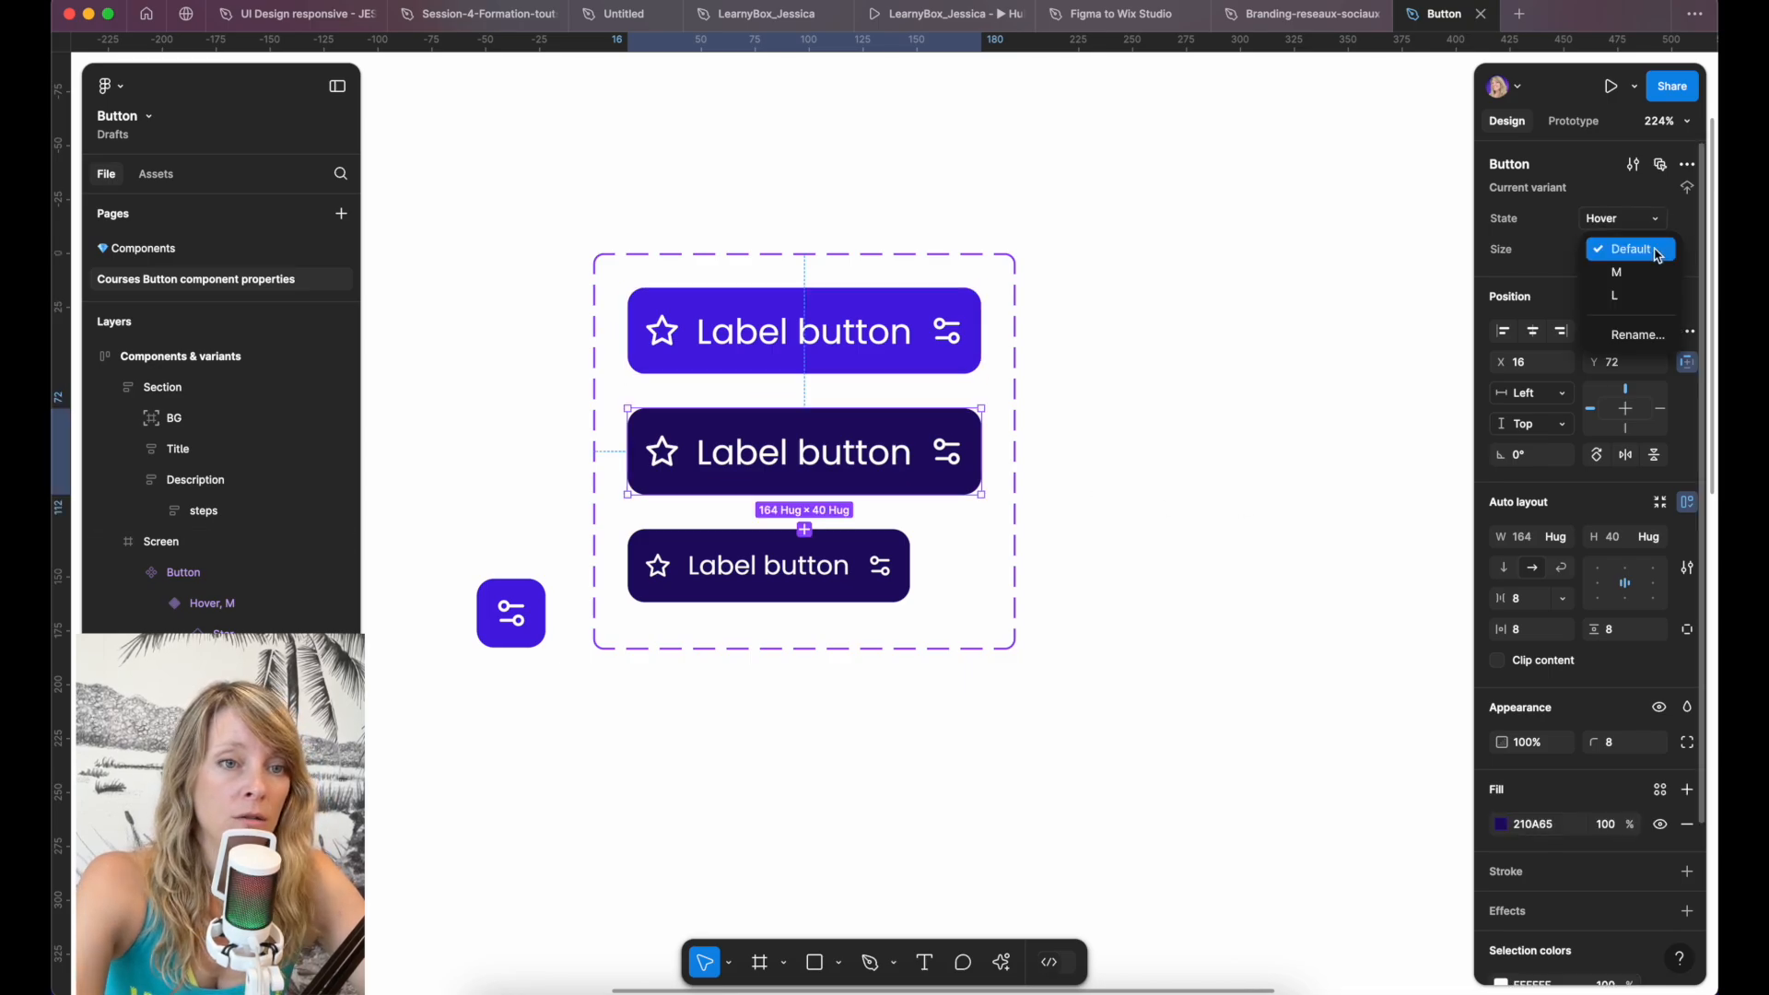
click(1629, 298)
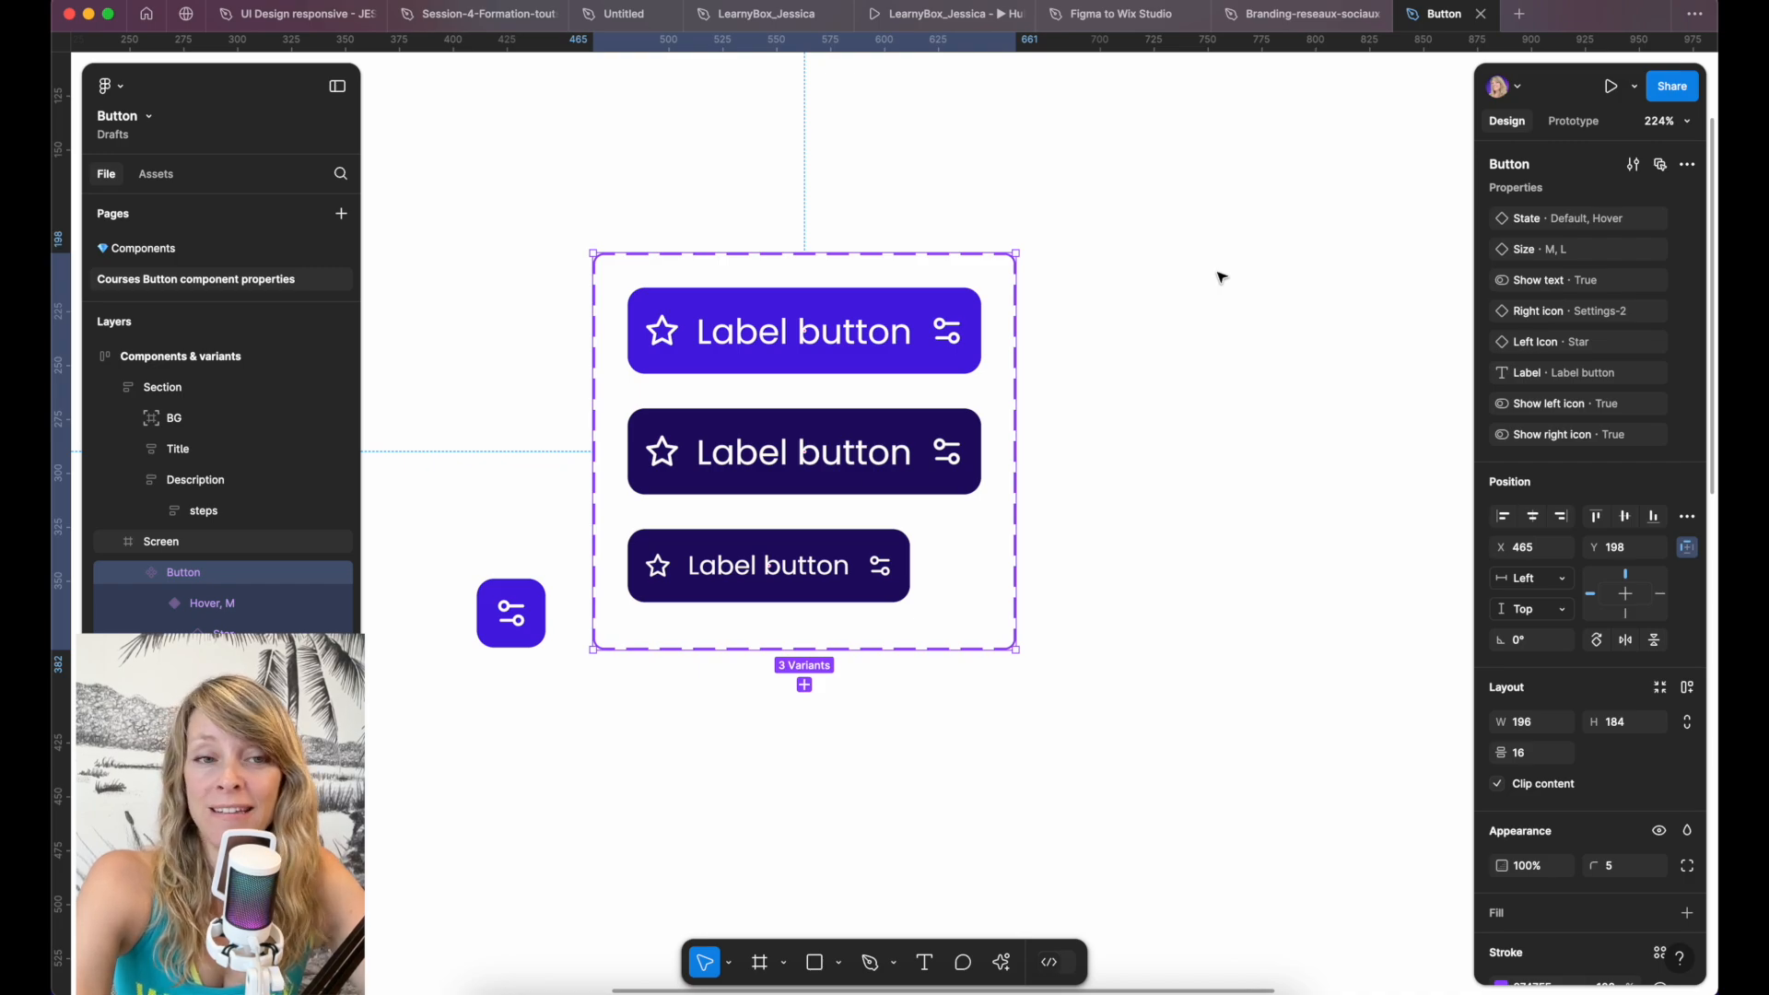
Open the choice of new property types for the Button component set.
click(1688, 188)
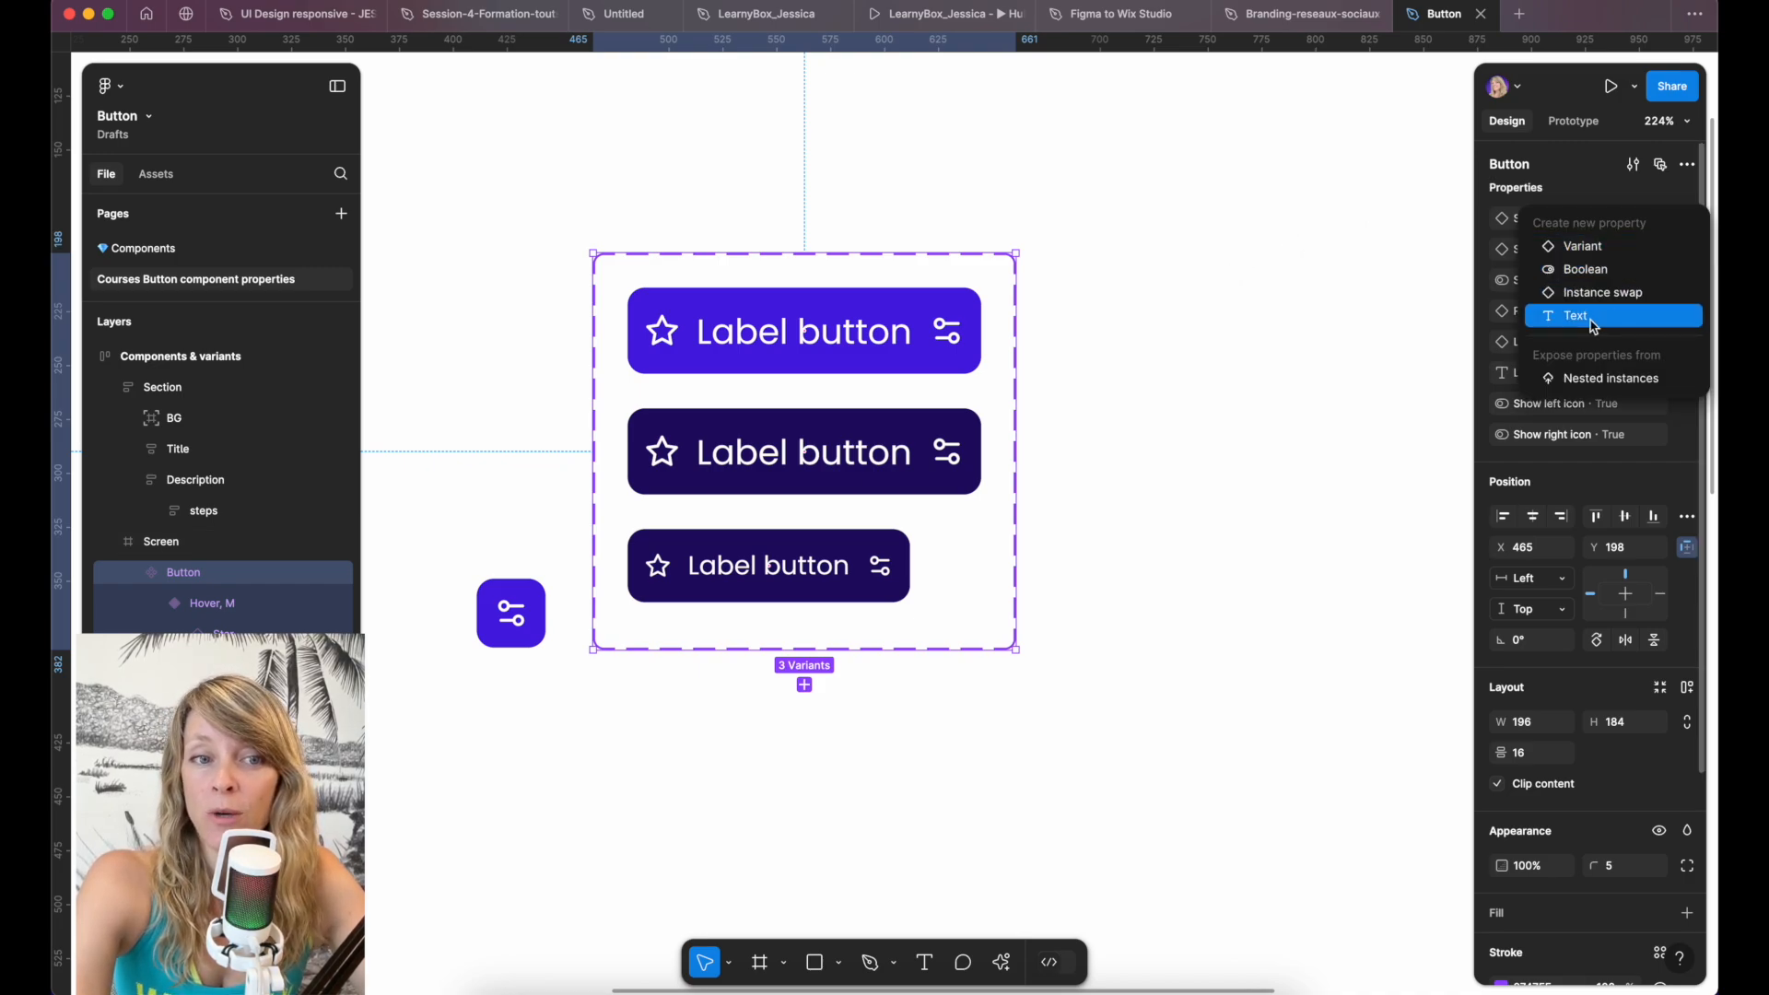